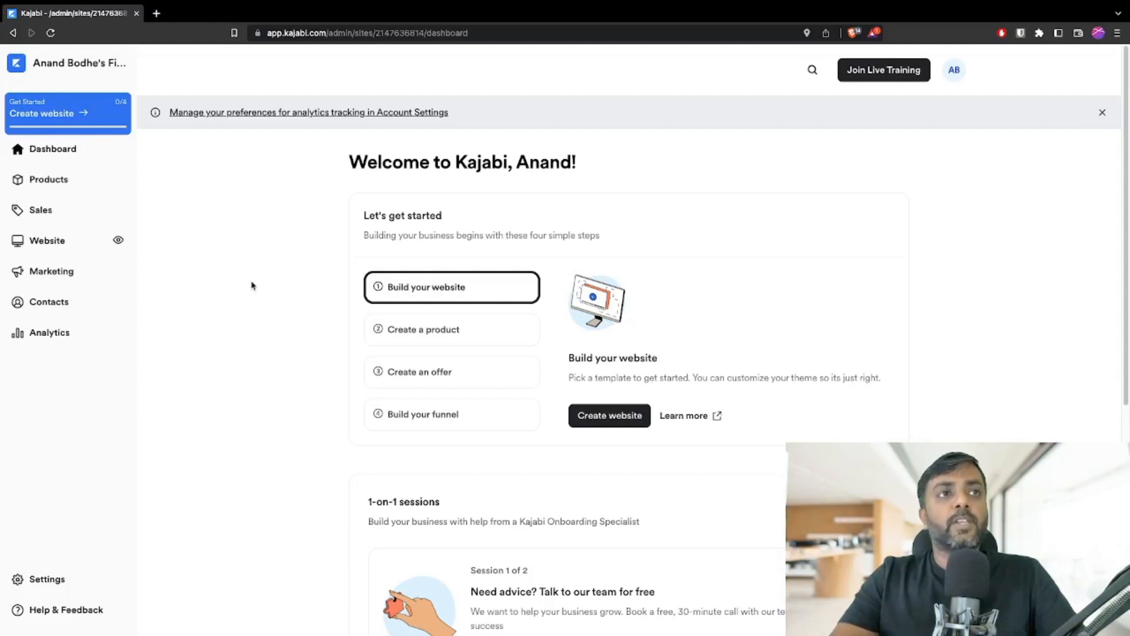
Open the website template store and browse the available templates
click(55, 249)
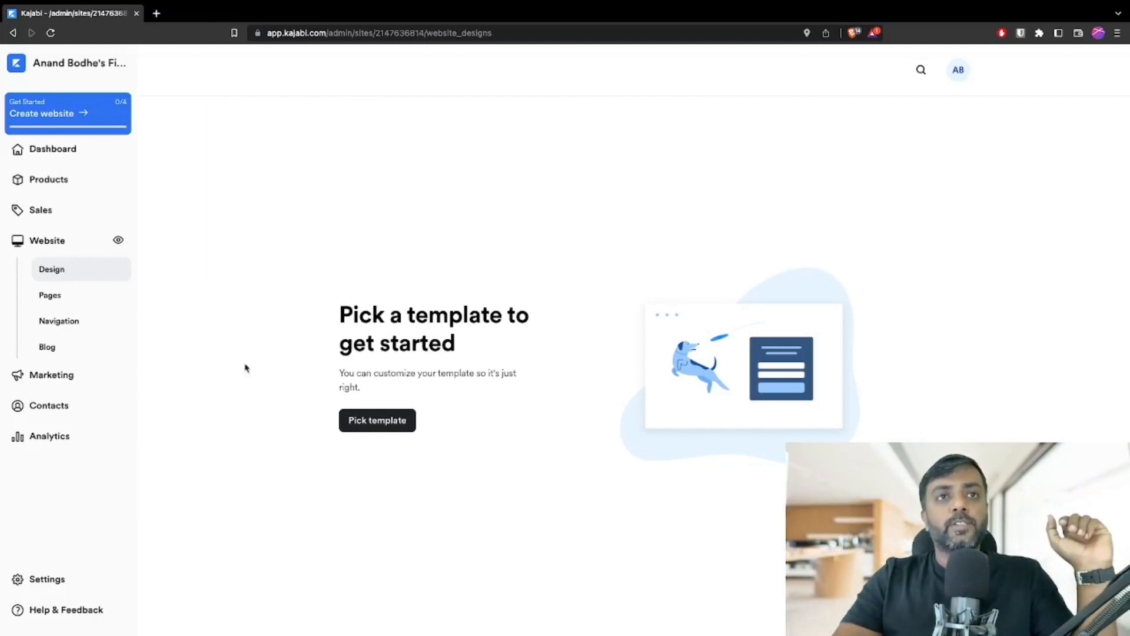
click(382, 425)
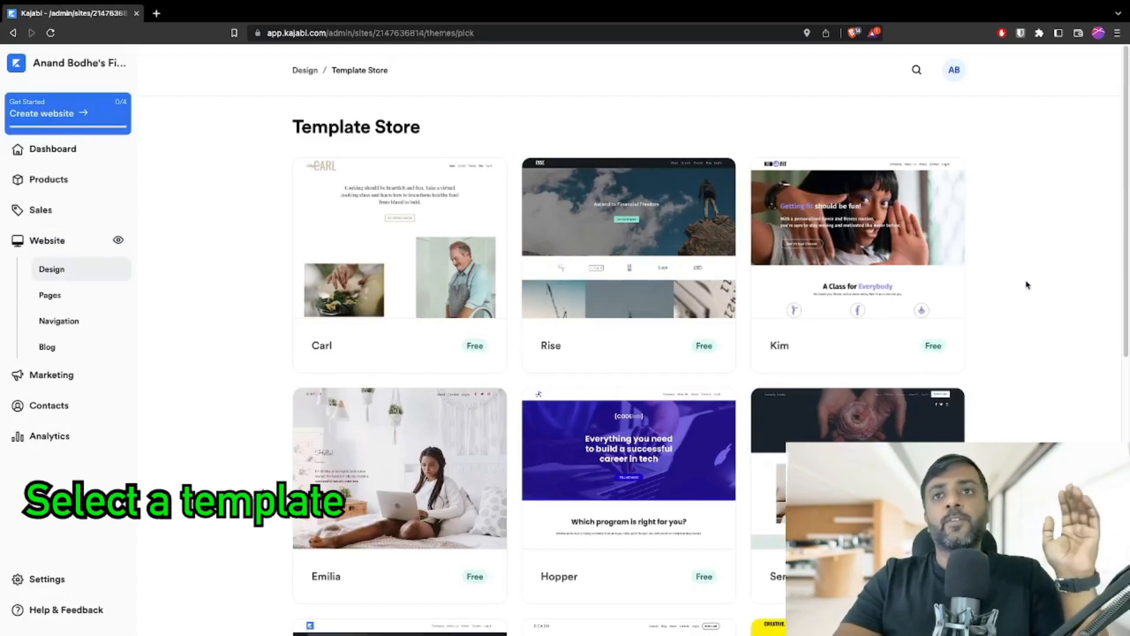
scroll(1023, 284, down, 5)
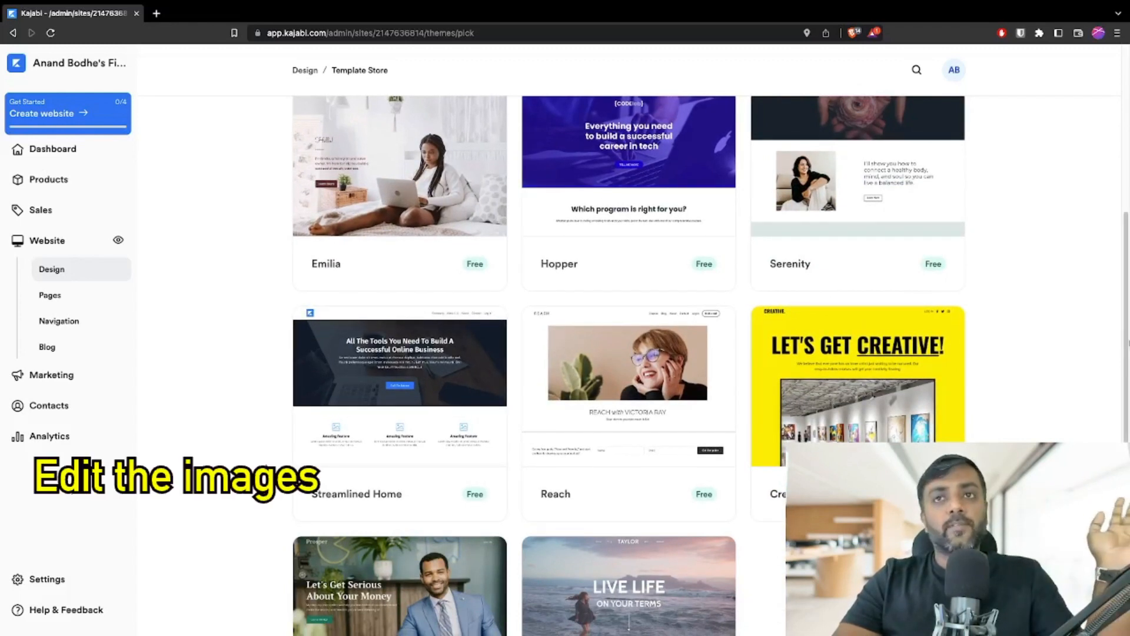
scroll(1126, 338, up, 5)
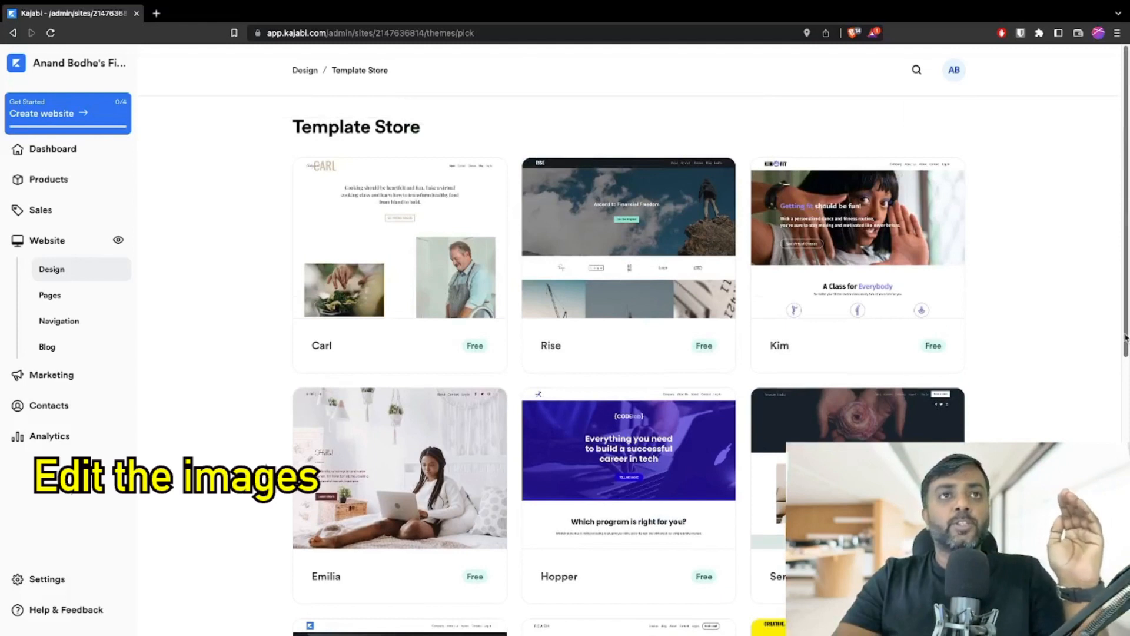
Examine the full preview of the Carl template and close it
click(393, 244)
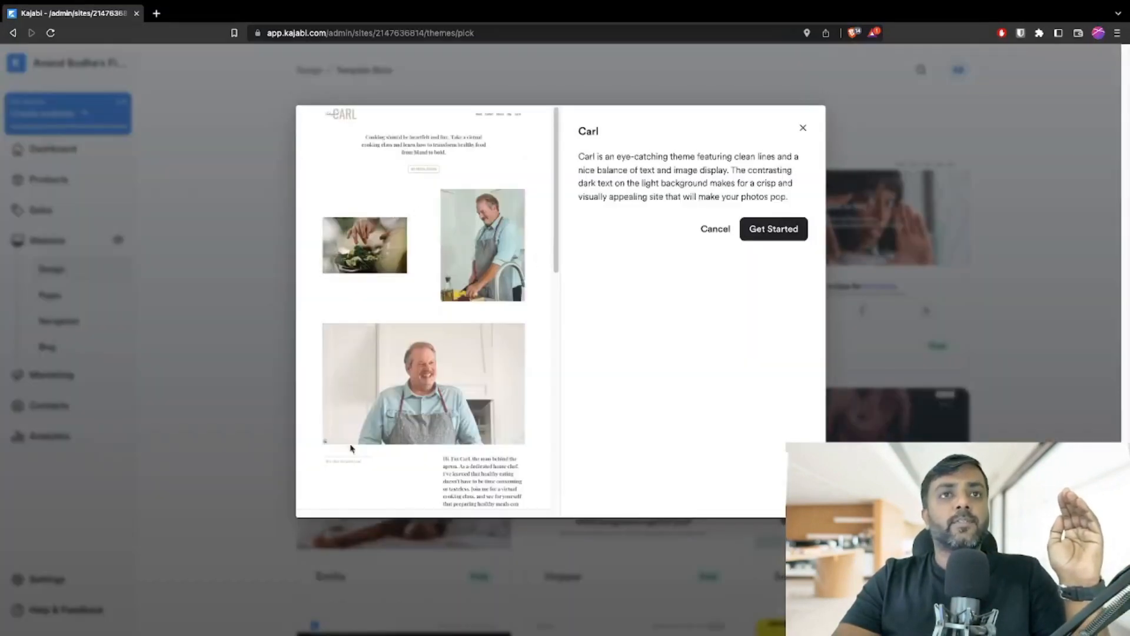
scroll(453, 273, down, 3)
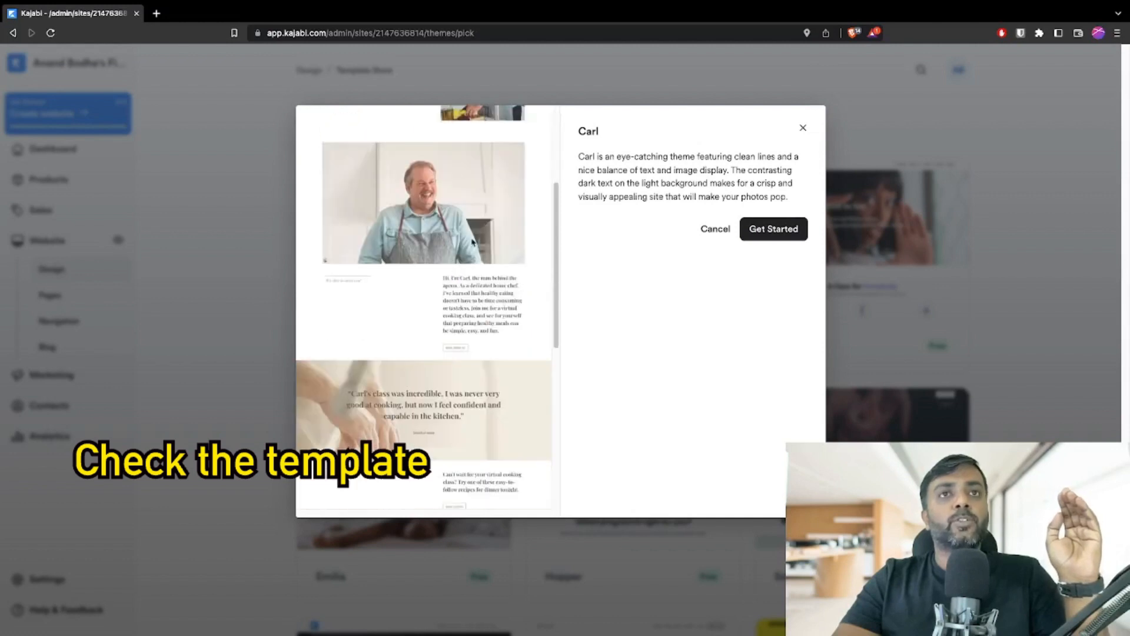
scroll(440, 298, down, 6)
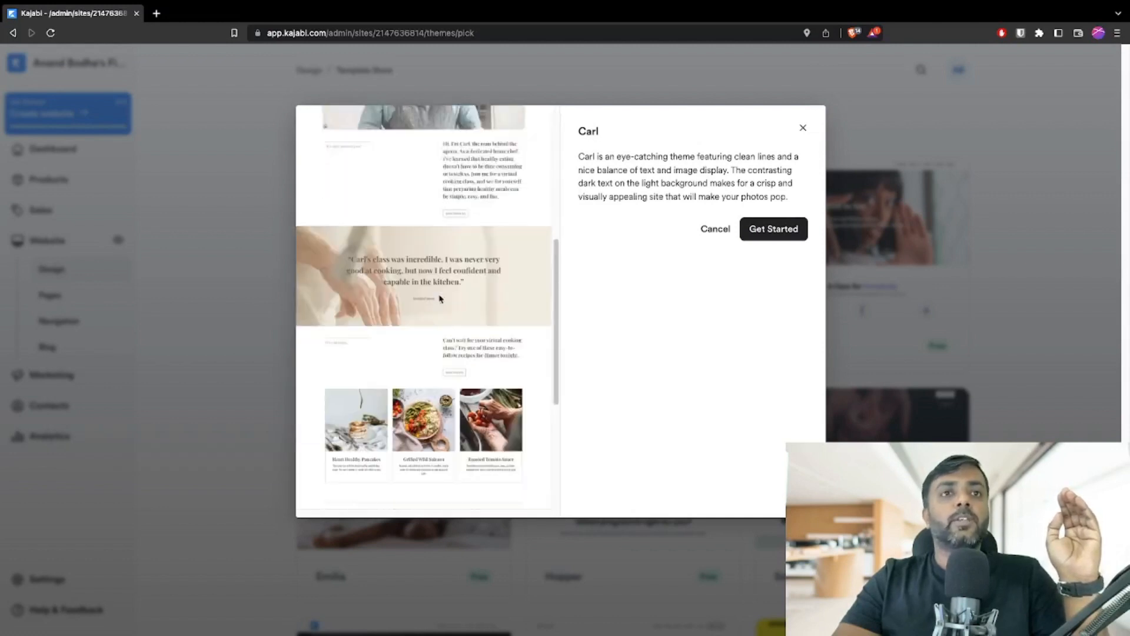
scroll(440, 299, up, 10)
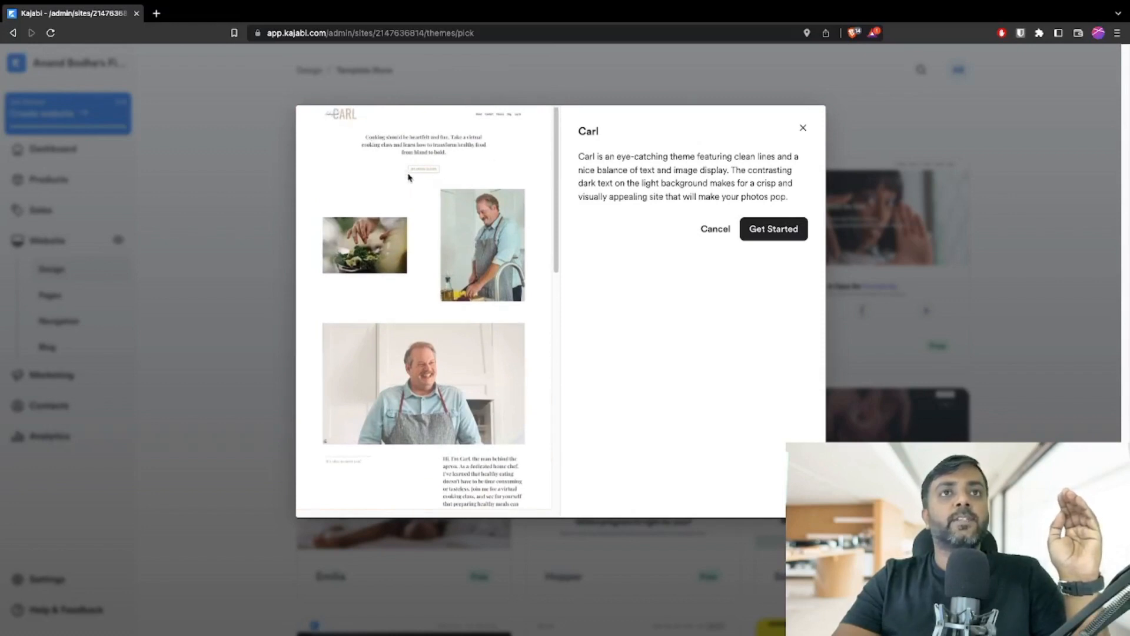
scroll(494, 183, down, 7)
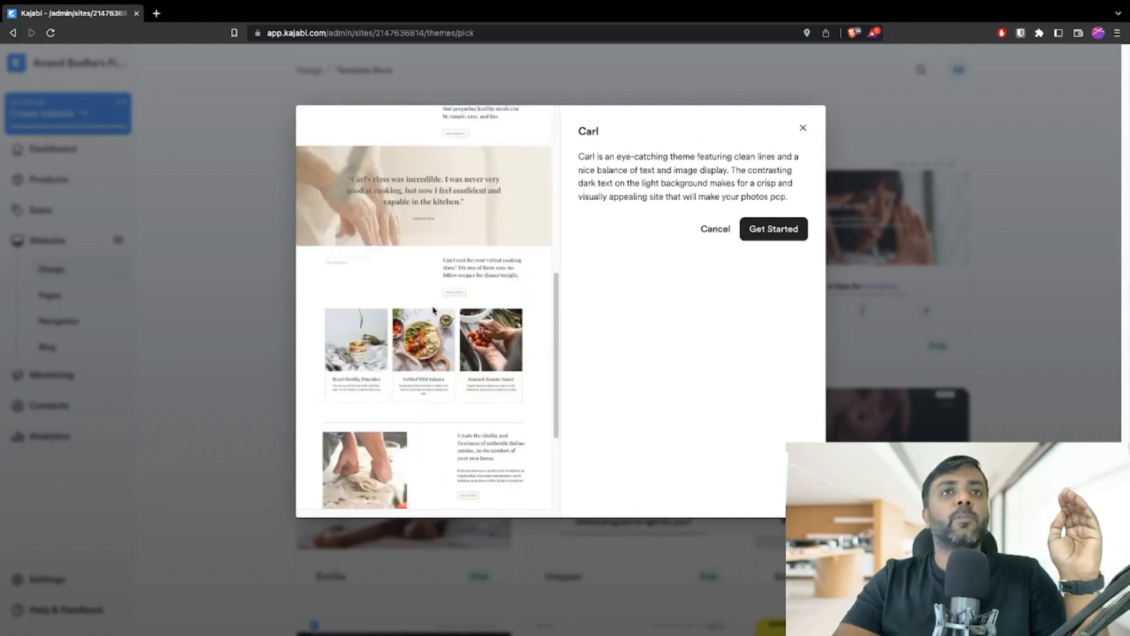
click(803, 127)
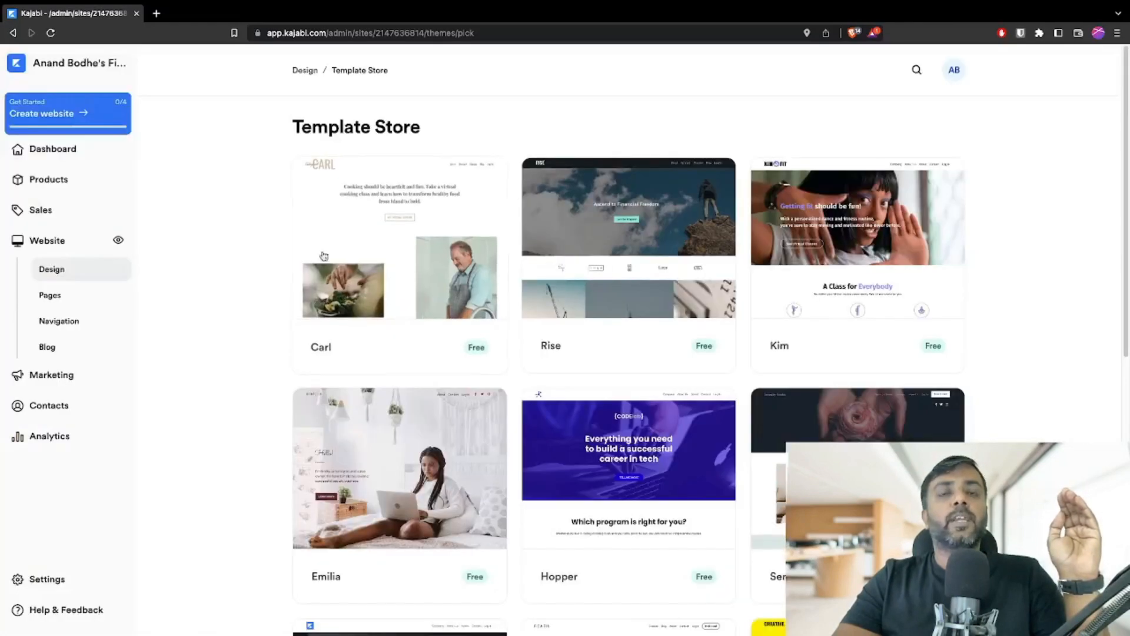
Browse the other templates, examine the Kim template's sections in its preview, and close it
scroll(858, 346, down, 3)
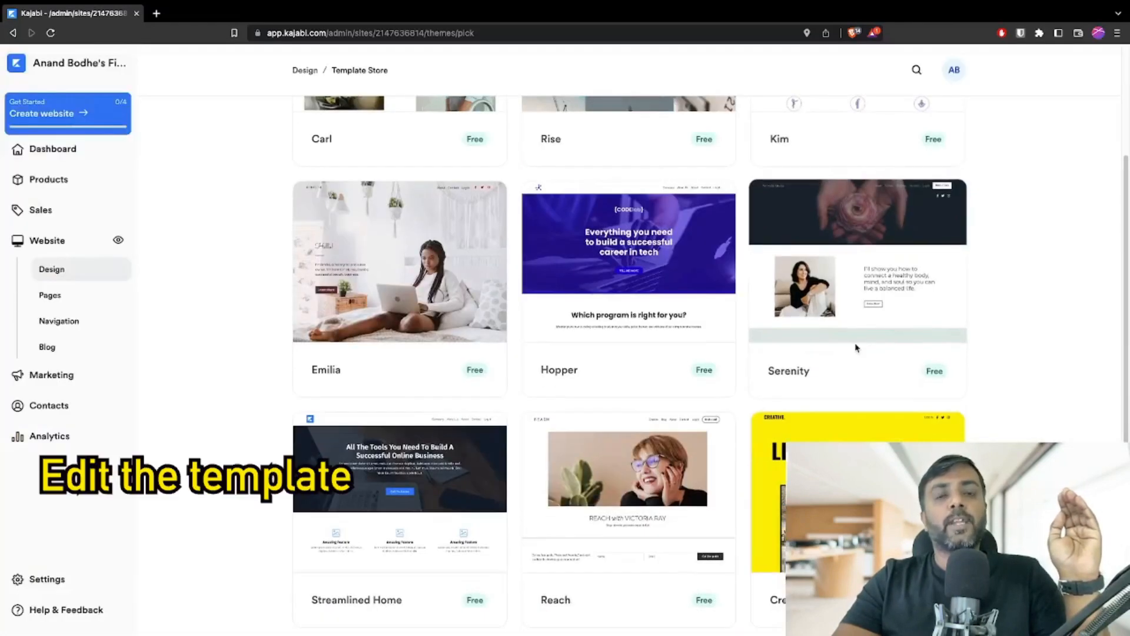
scroll(857, 348, up, 3)
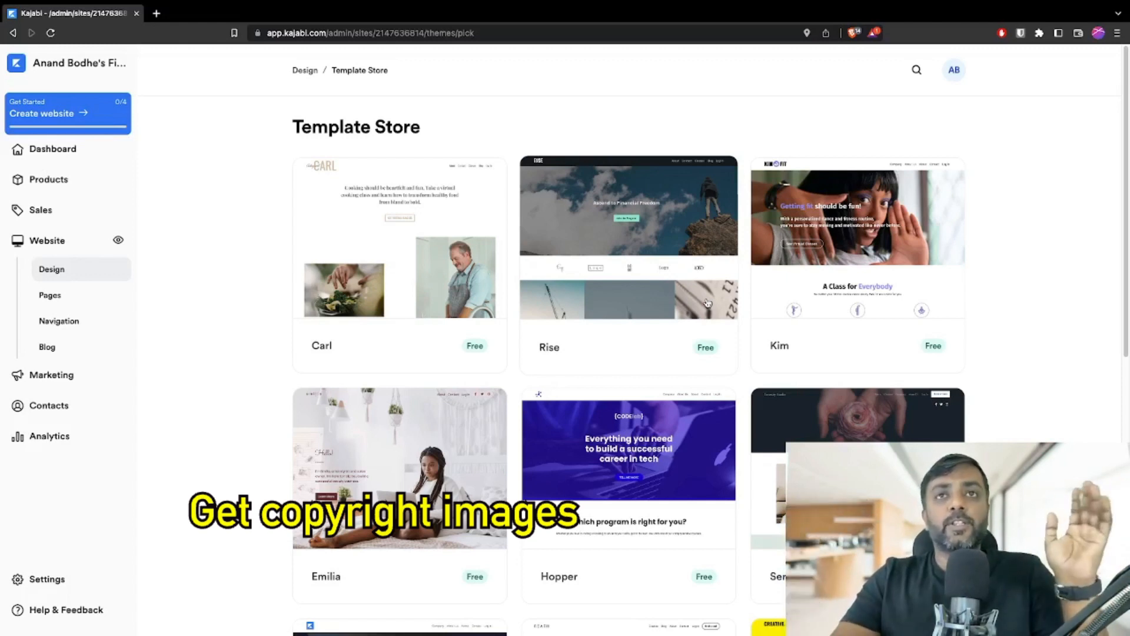
click(958, 256)
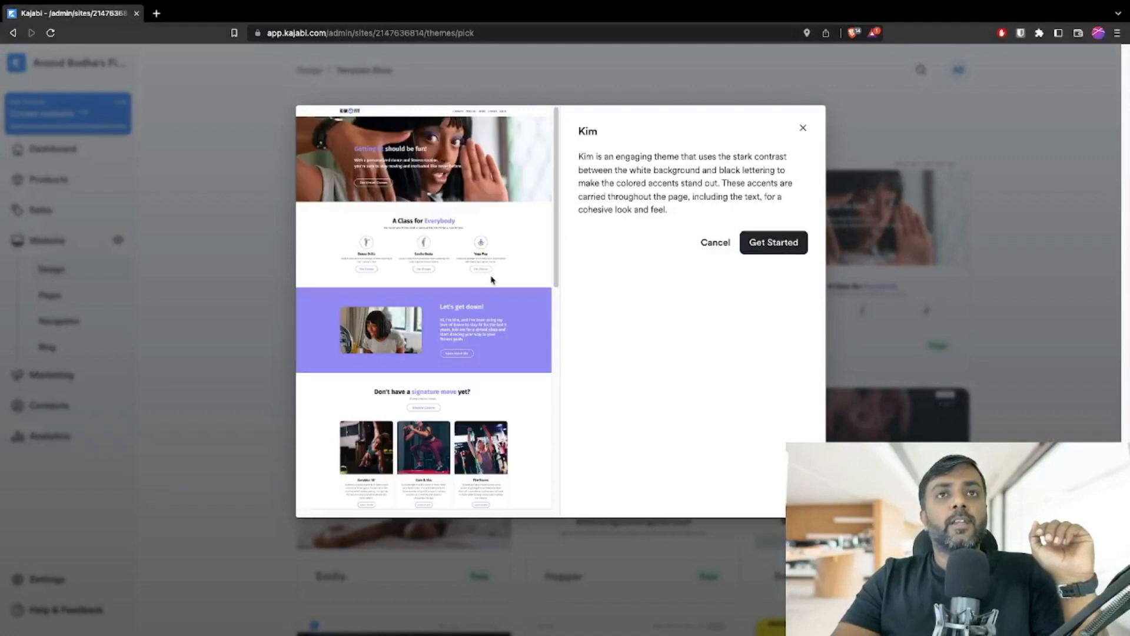
scroll(493, 280, down, 2)
scroll(494, 280, down, 6)
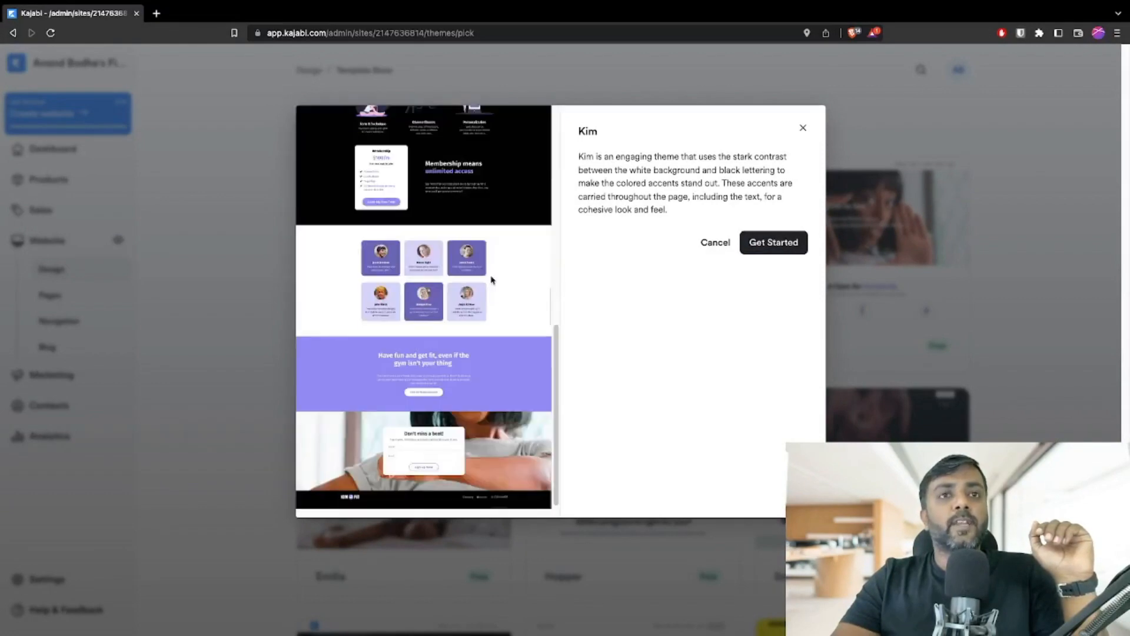
scroll(493, 279, up, 7)
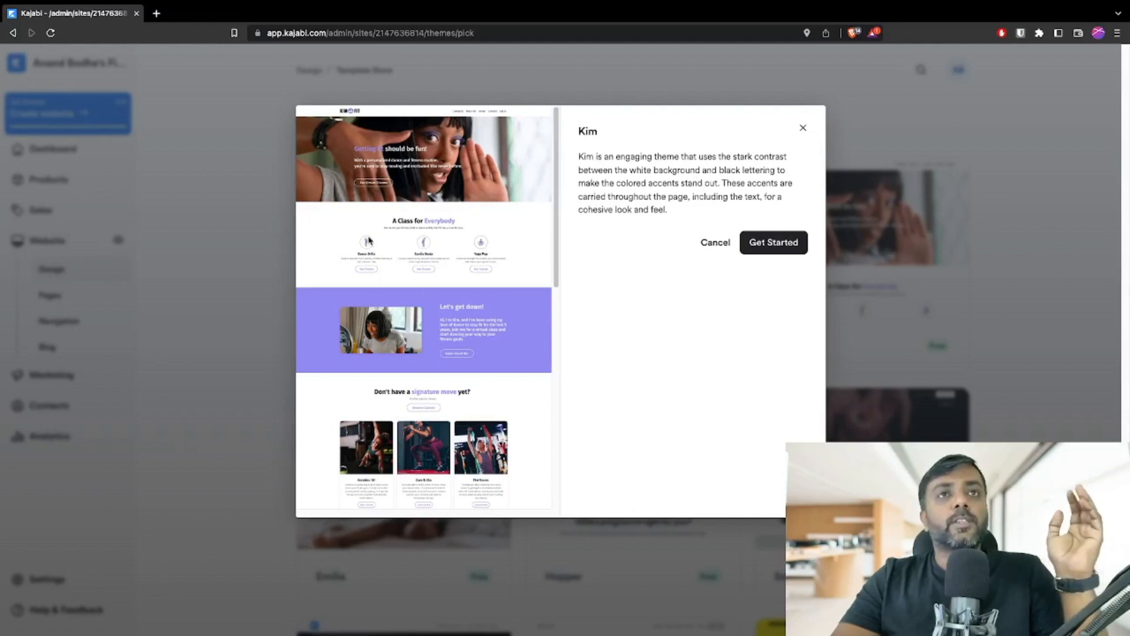
scroll(452, 311, down, 10)
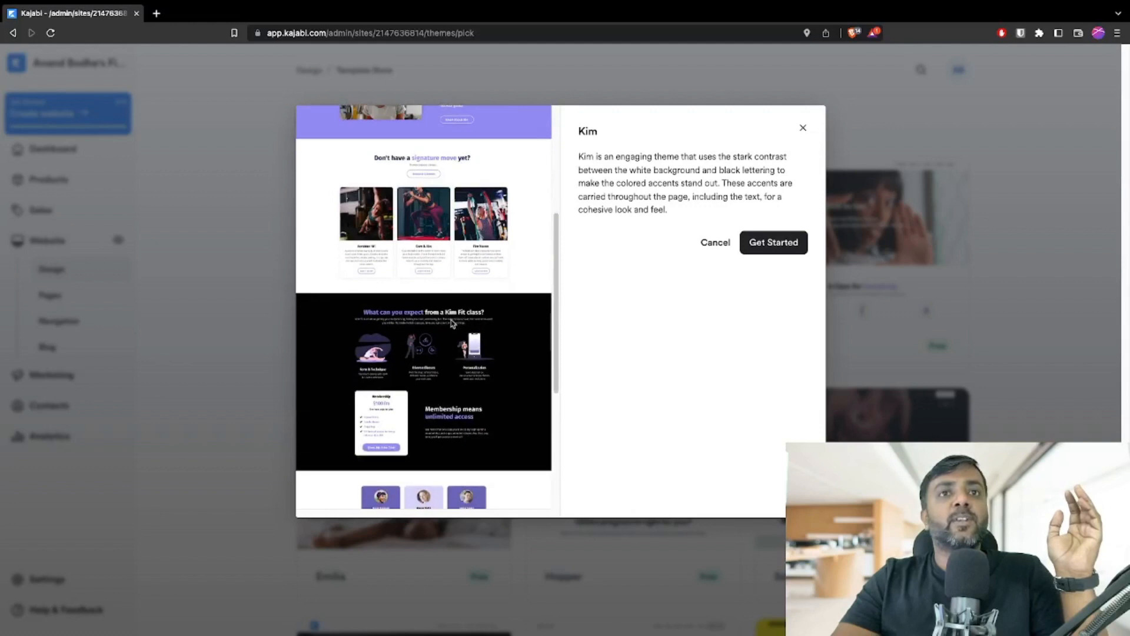
scroll(490, 336, up, 10)
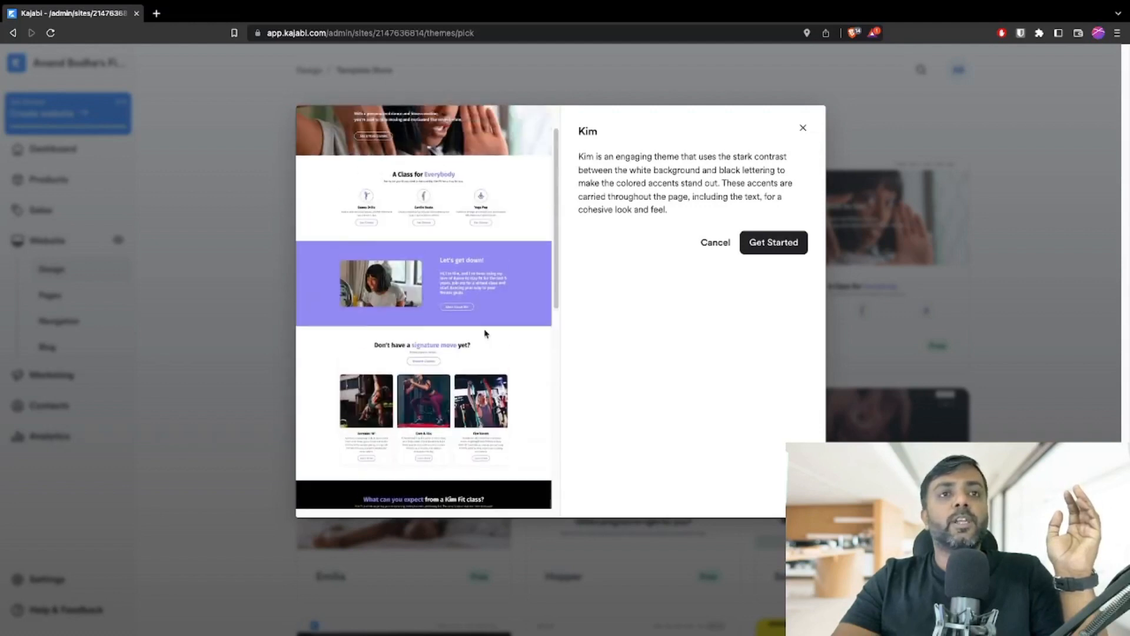
click(805, 129)
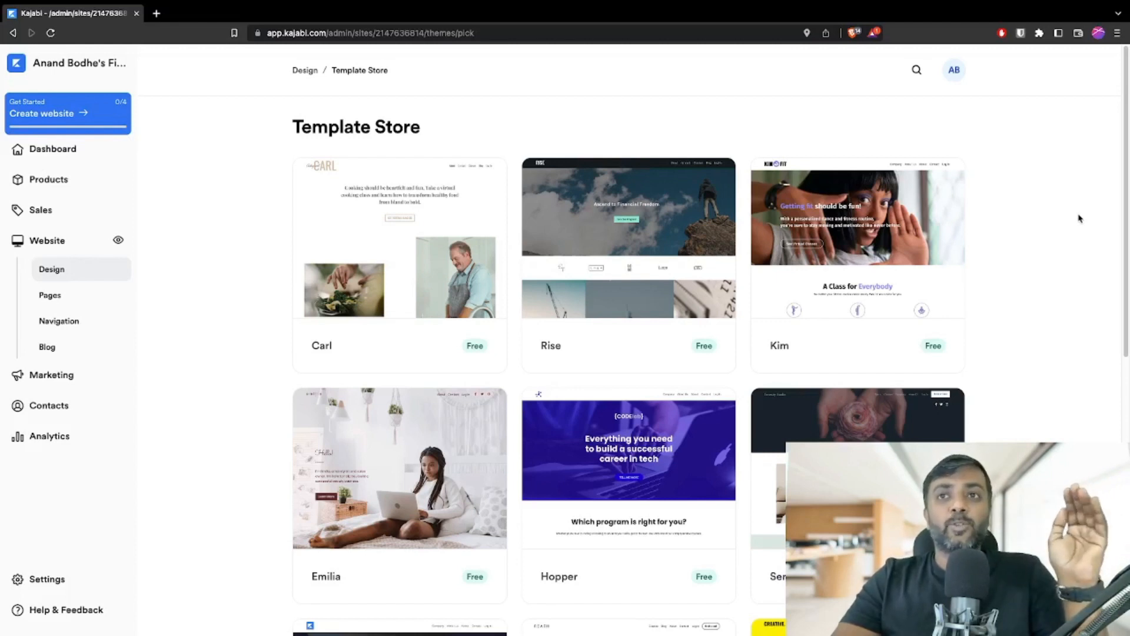
Review the Kim template once more and start the website with it
scroll(1060, 227, down, 7)
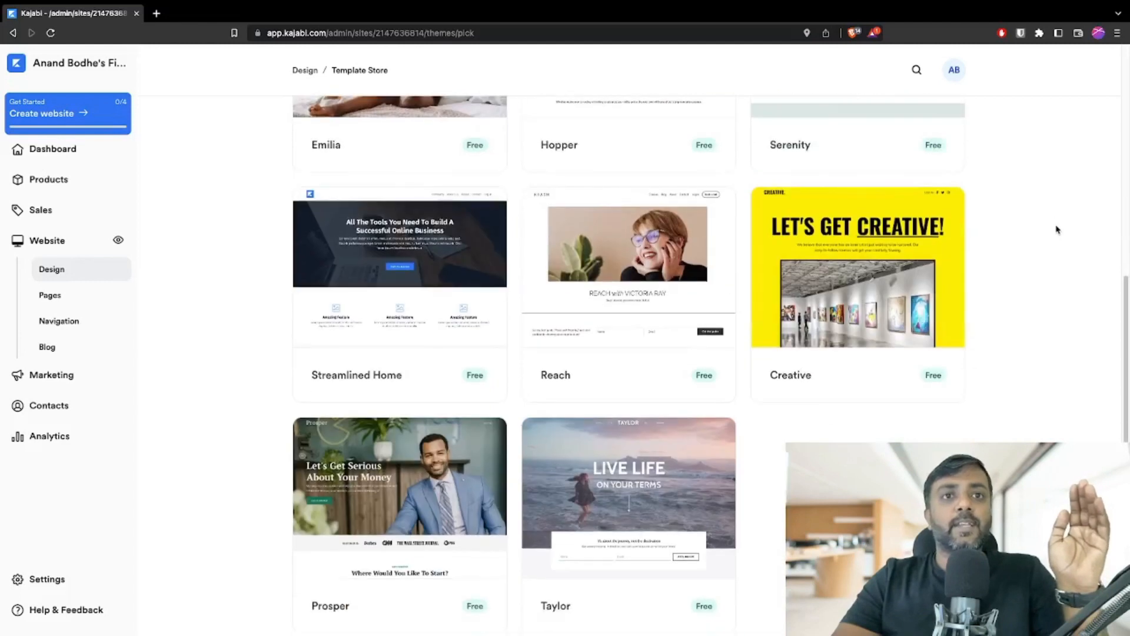
scroll(801, 229, up, 7)
click(800, 230)
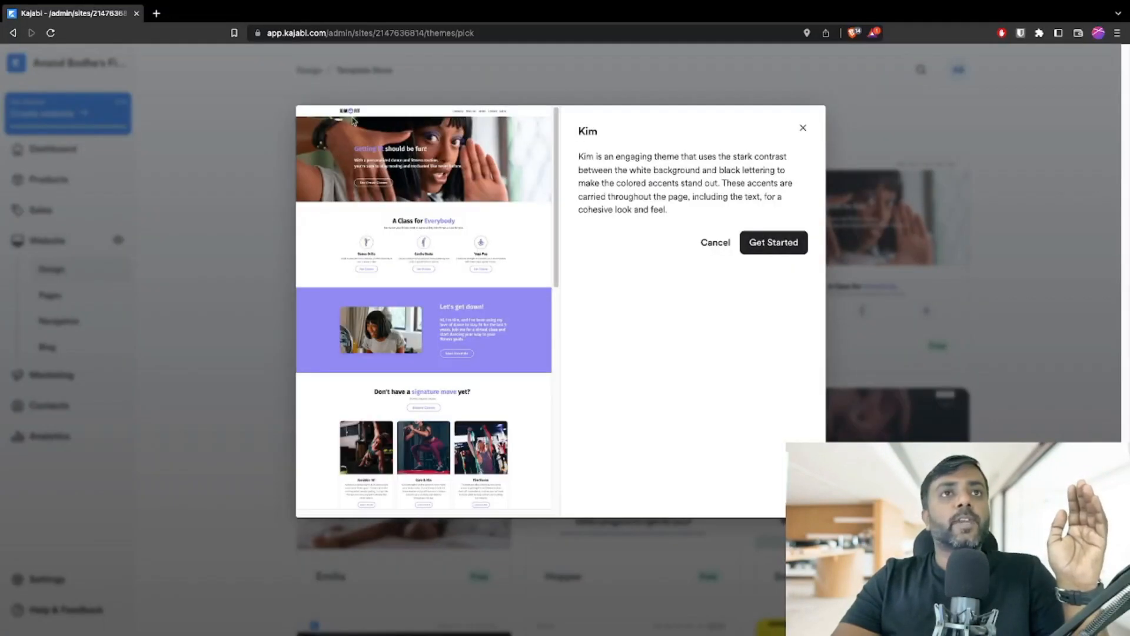
scroll(436, 369, down, 4)
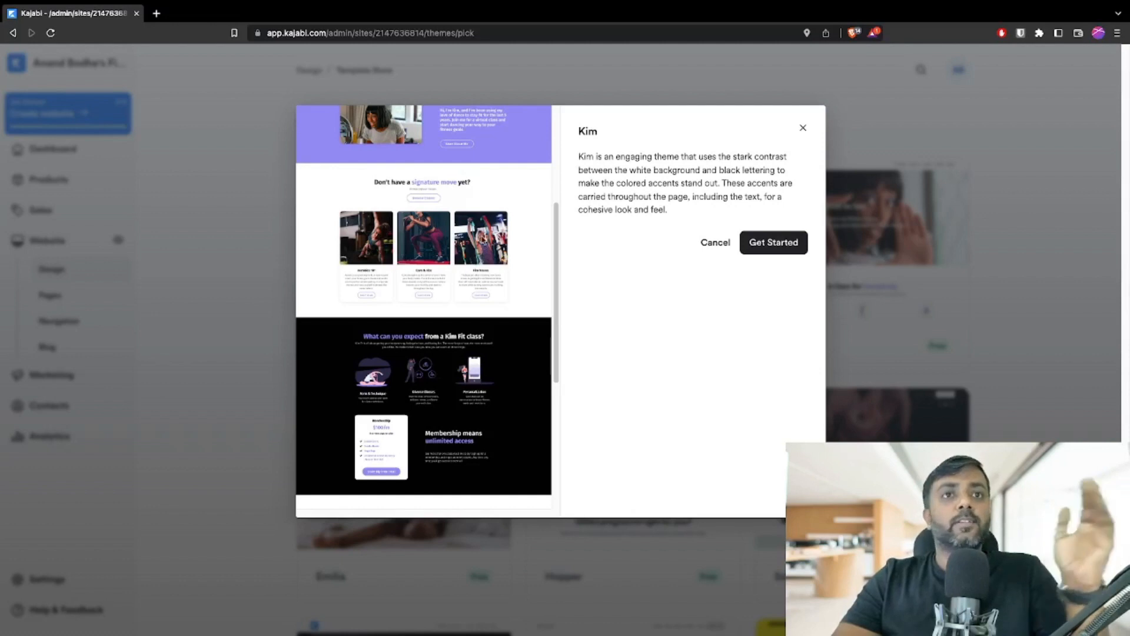
scroll(496, 287, down, 5)
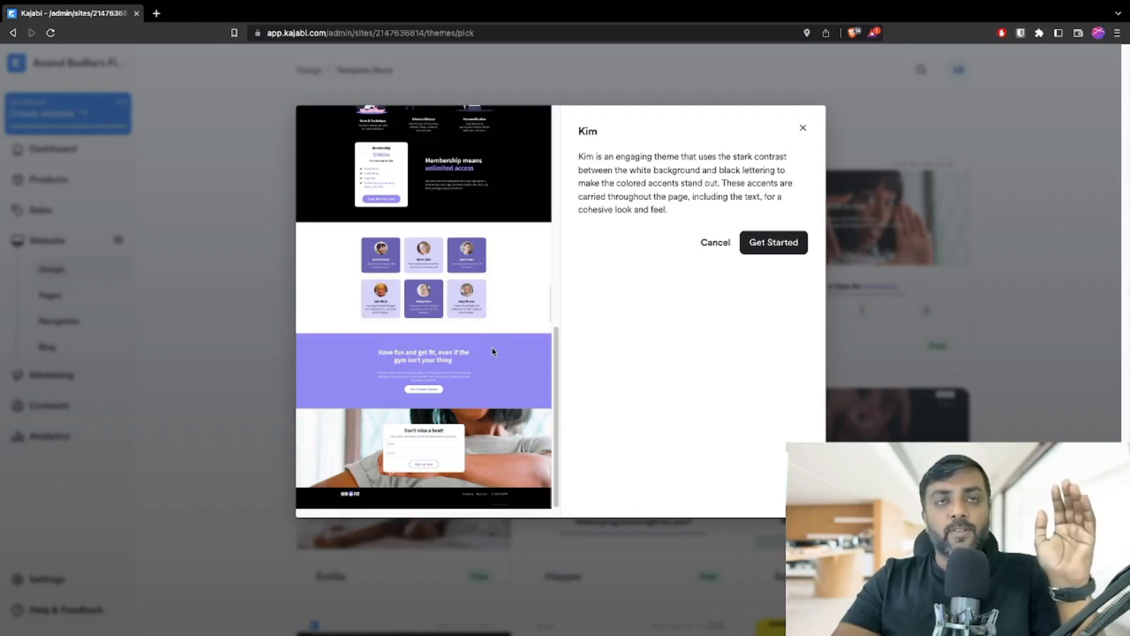
scroll(479, 346, up, 10)
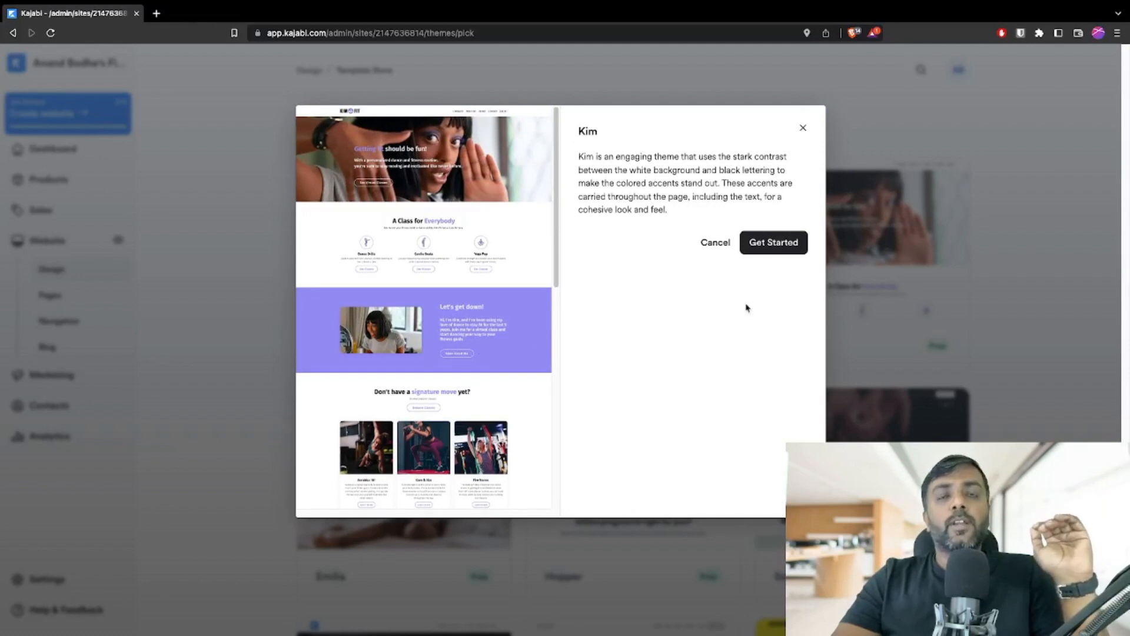
click(769, 255)
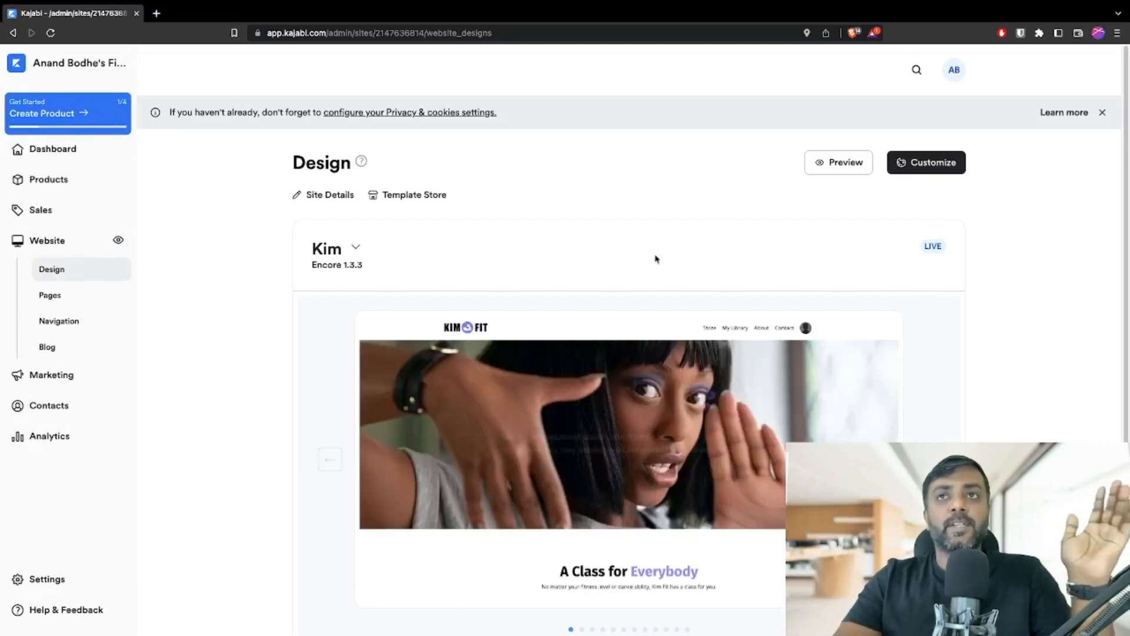
Preview the website built on the Kim template, look through the whole home page, and close the preview
click(837, 163)
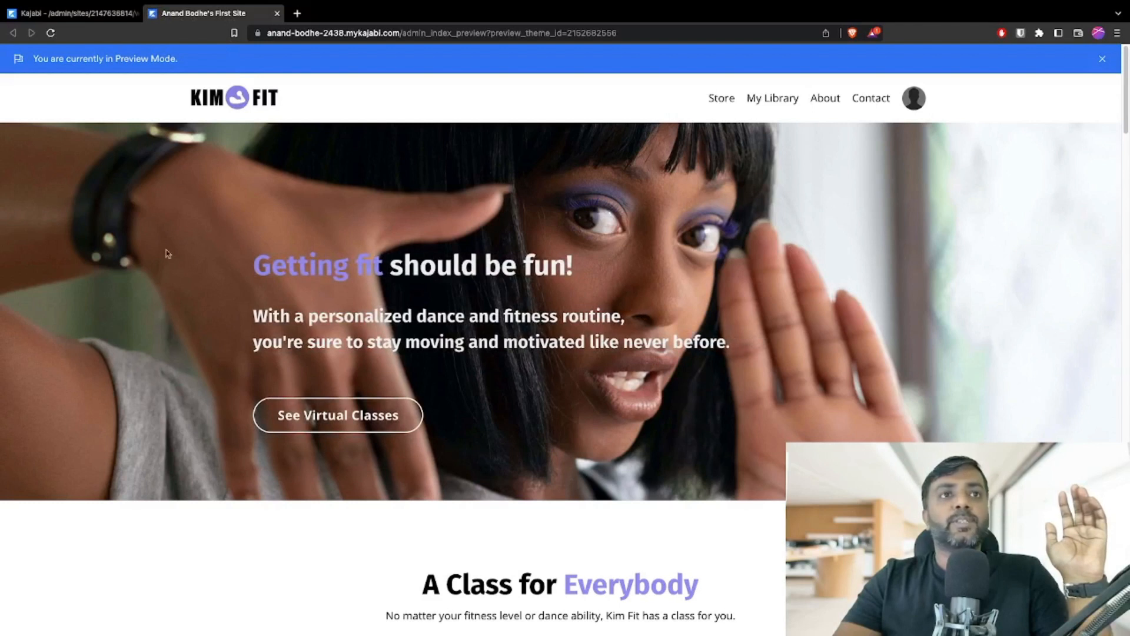
scroll(680, 349, down, 8)
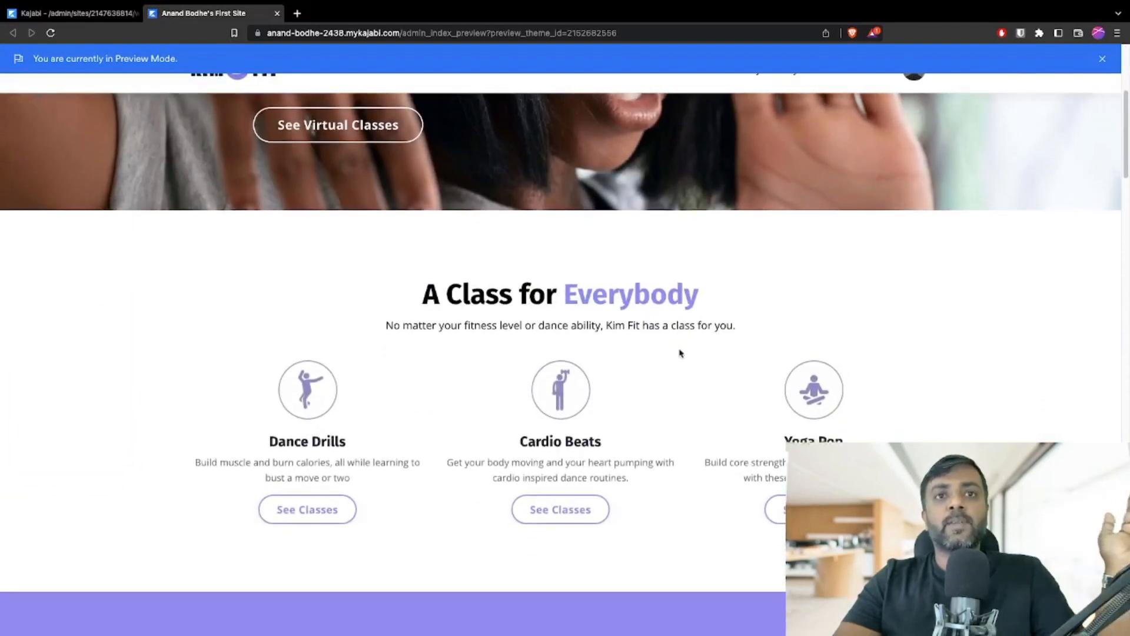
scroll(680, 353, down, 10)
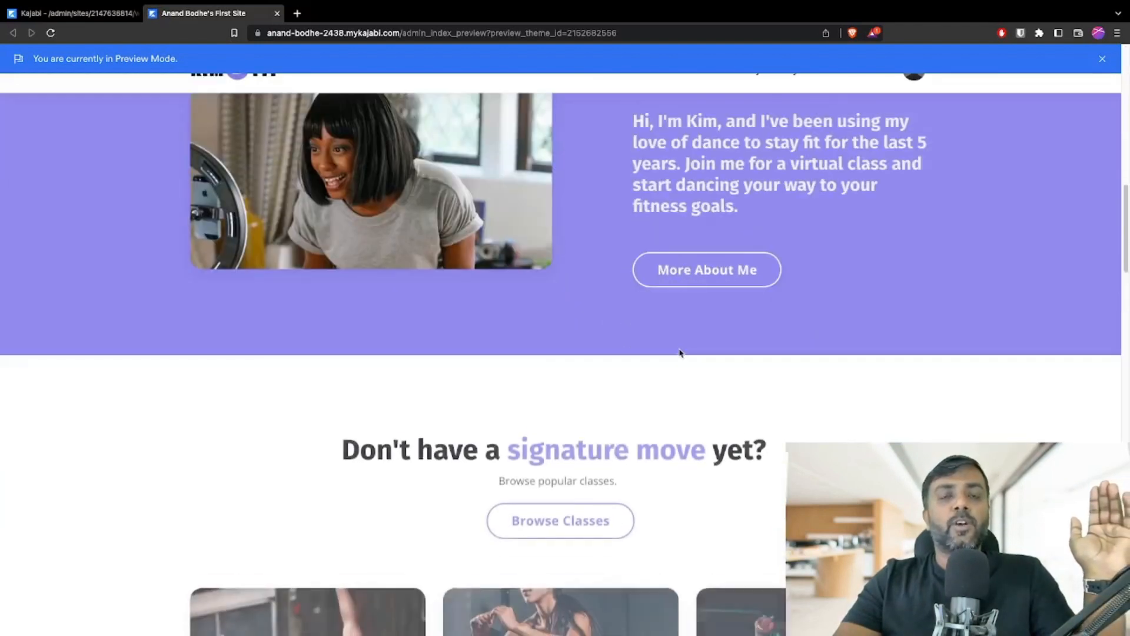
scroll(680, 353, down, 10)
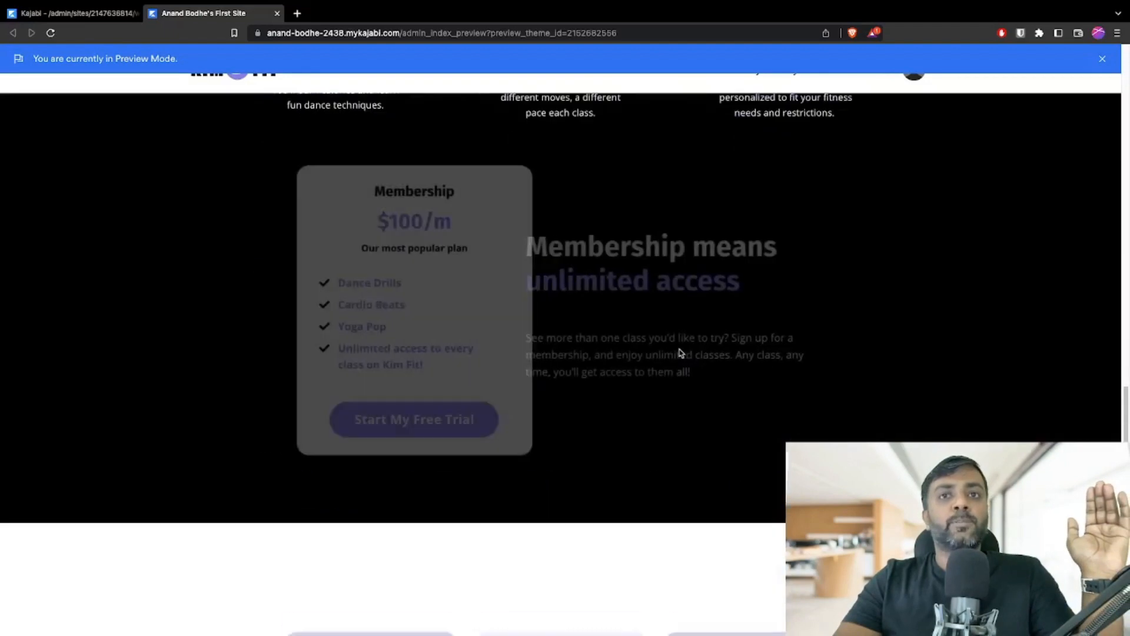
scroll(680, 348, down, 10)
scroll(681, 352, up, 20)
scroll(681, 352, up, 15)
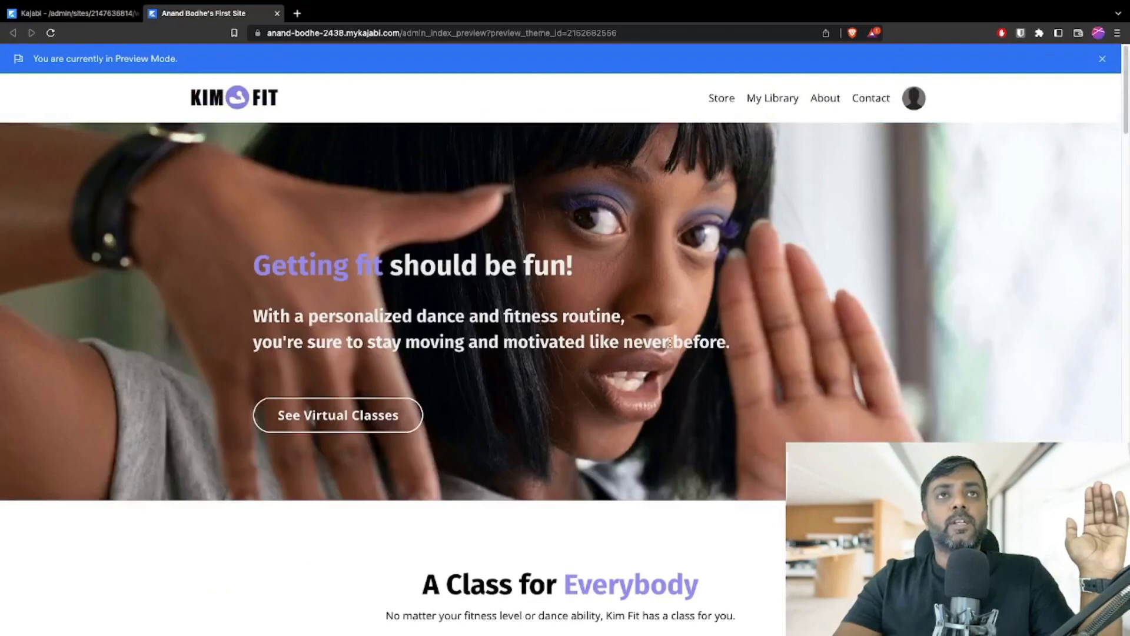
click(277, 13)
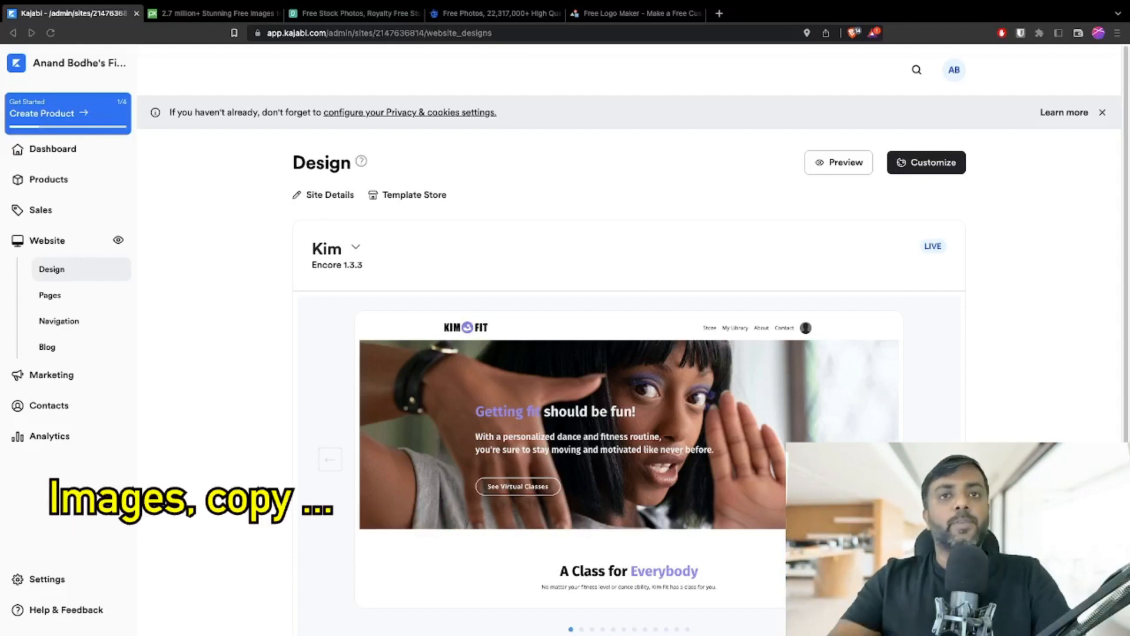
Open the site details and change the site title to Simple Scales
click(324, 198)
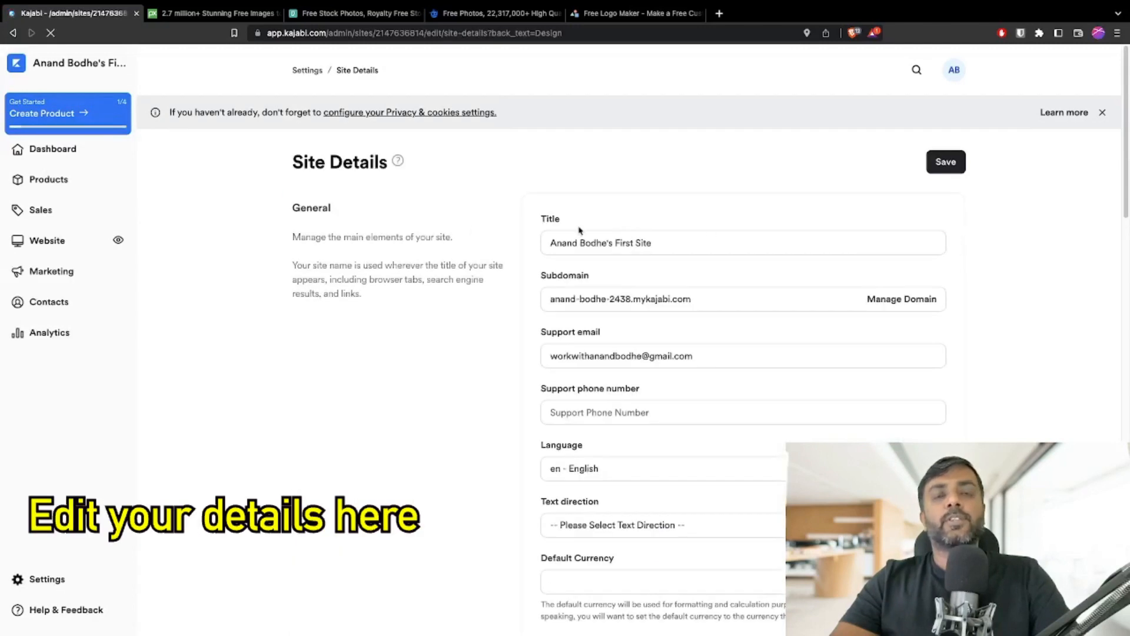
triple_click(628, 242)
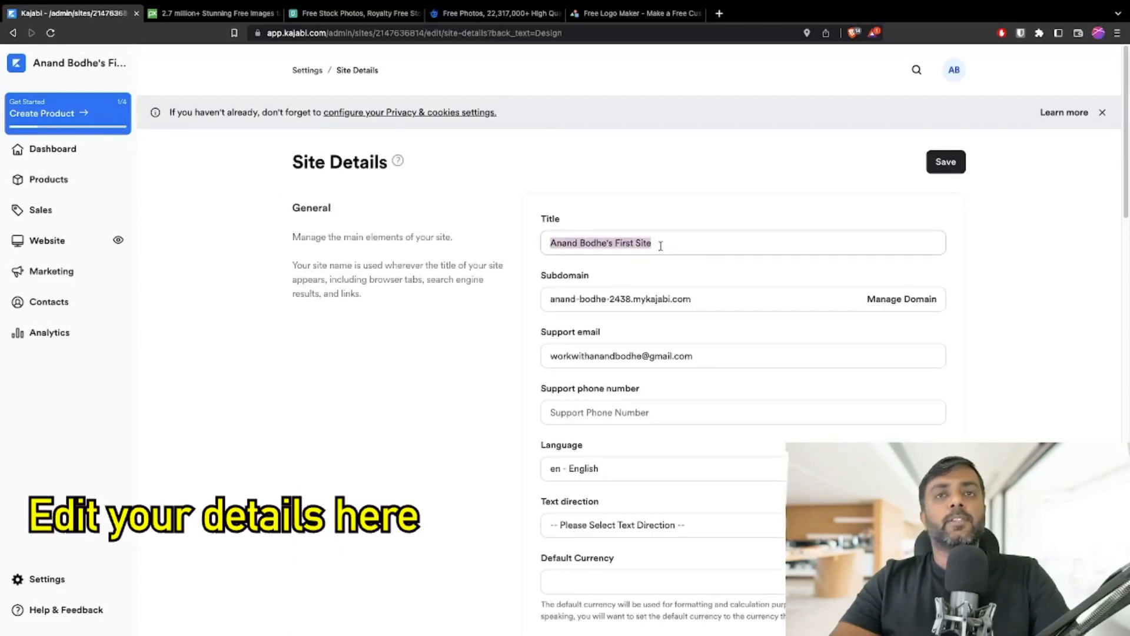
triple_click(707, 244)
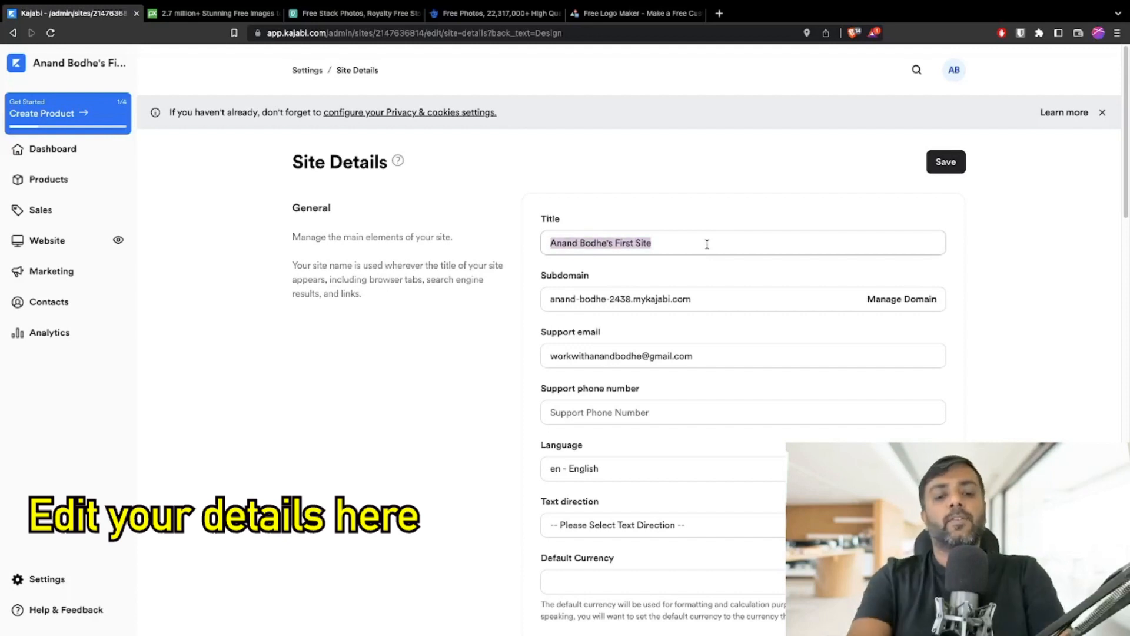
text(Anand)
key(BackSpace)
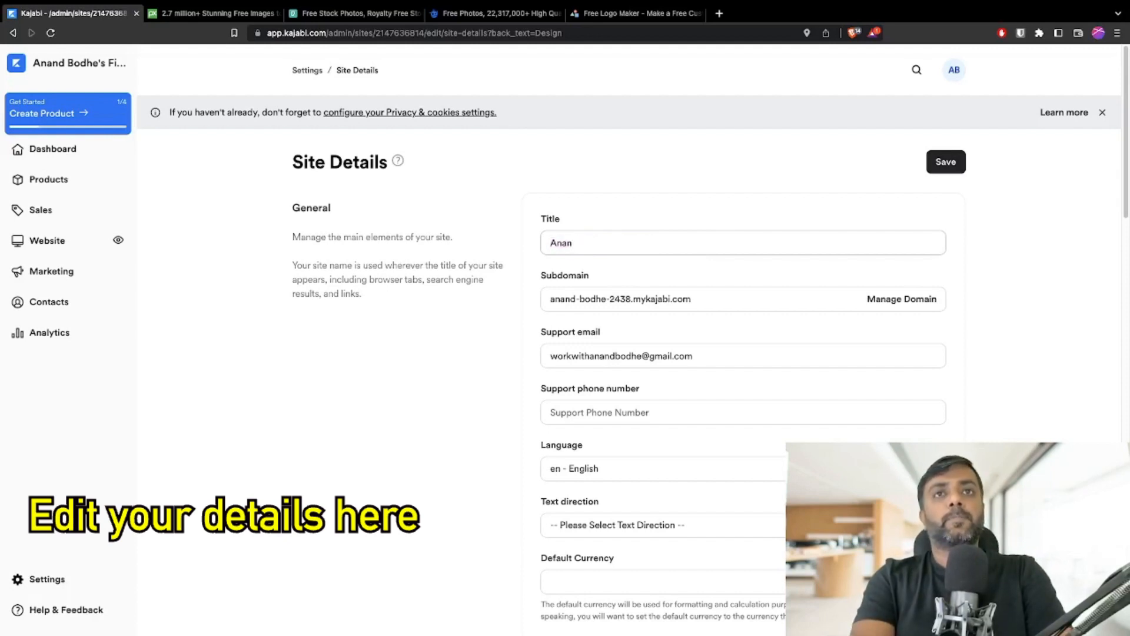
text(Big)
key(BackSpace)
key(BackSpace)
key(BackSpace)
text(Simple Sccal)
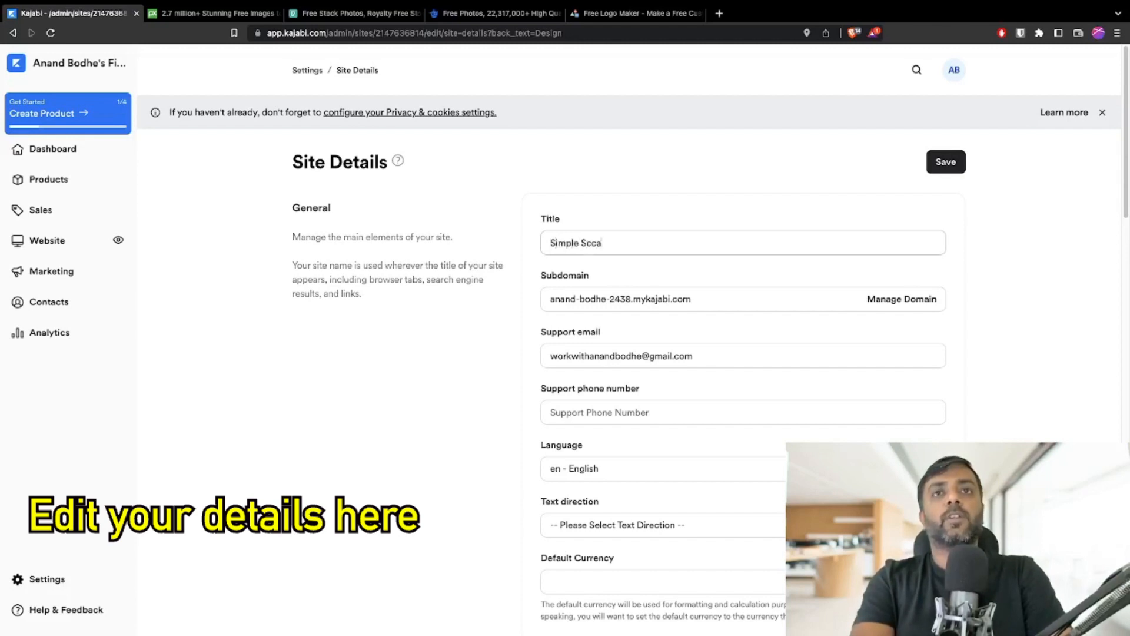
key(BackSpace)
key(BackSpace)
key(BackSpace)
text(ales)
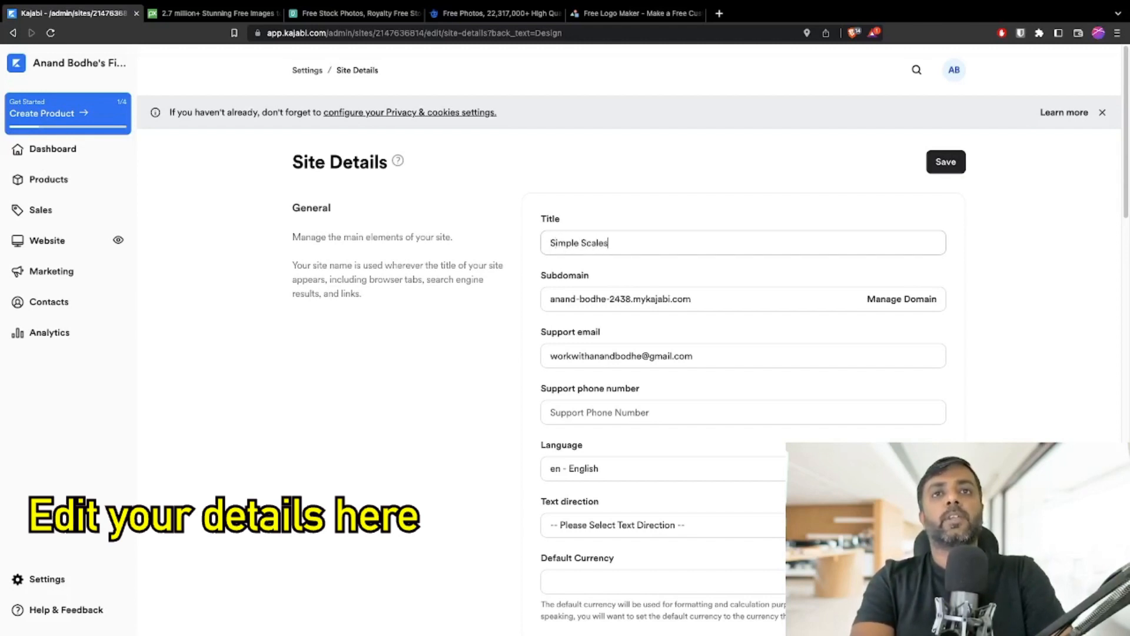
click(746, 308)
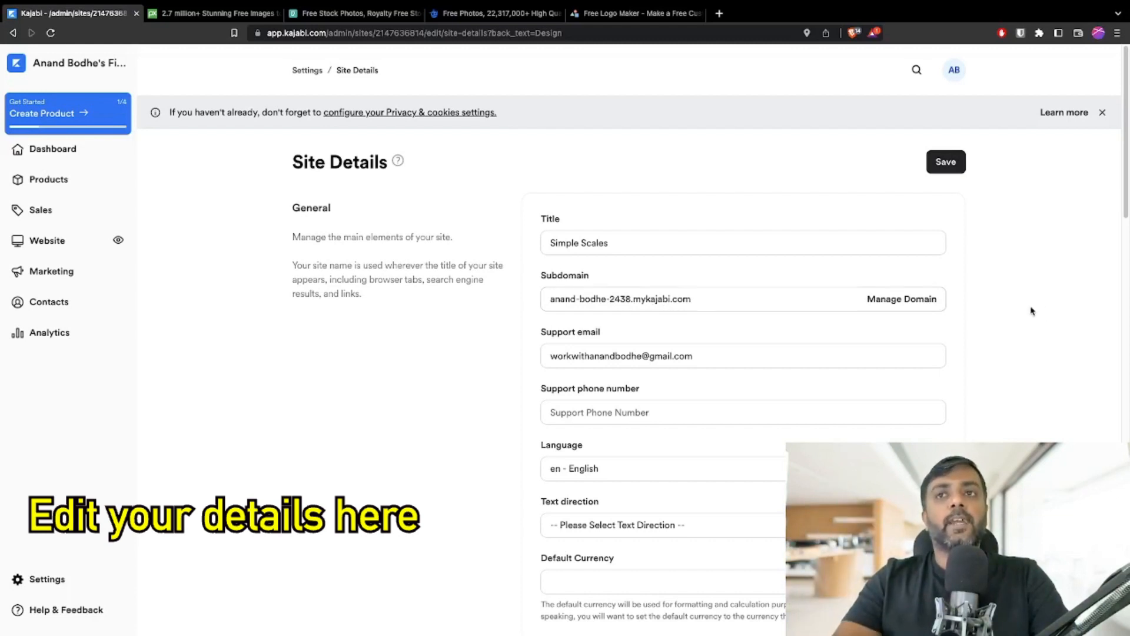
Switch to the LogoMakr website, look over its home page and logo templates, and return to the Branding section of the Kajabi site details
scroll(1002, 308, down, 2)
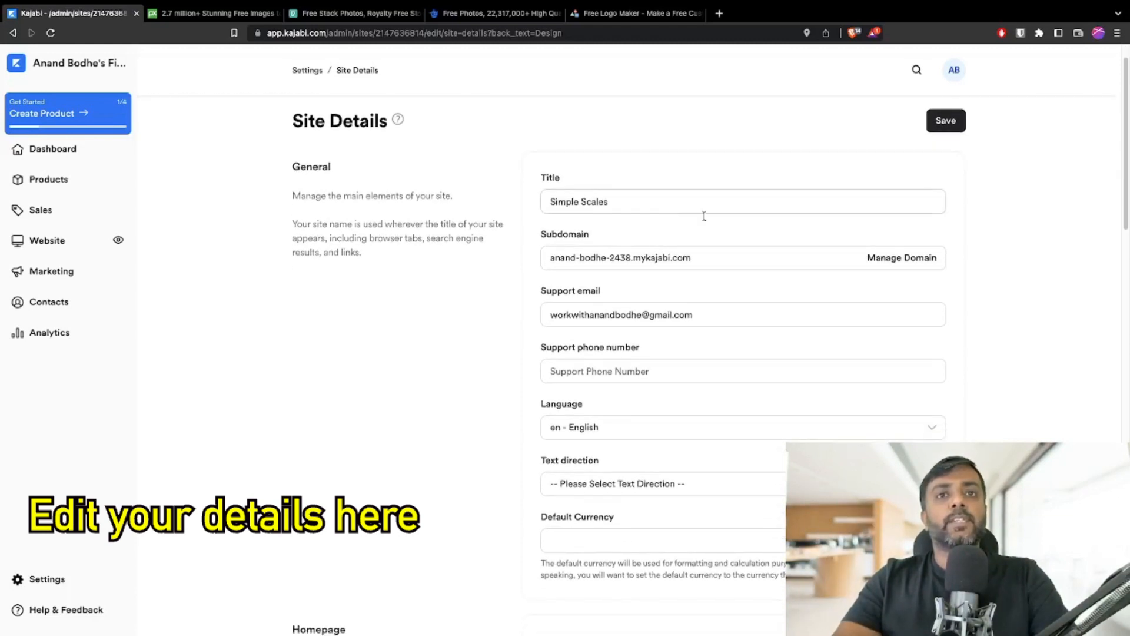
scroll(683, 282, down, 1)
scroll(679, 286, down, 5)
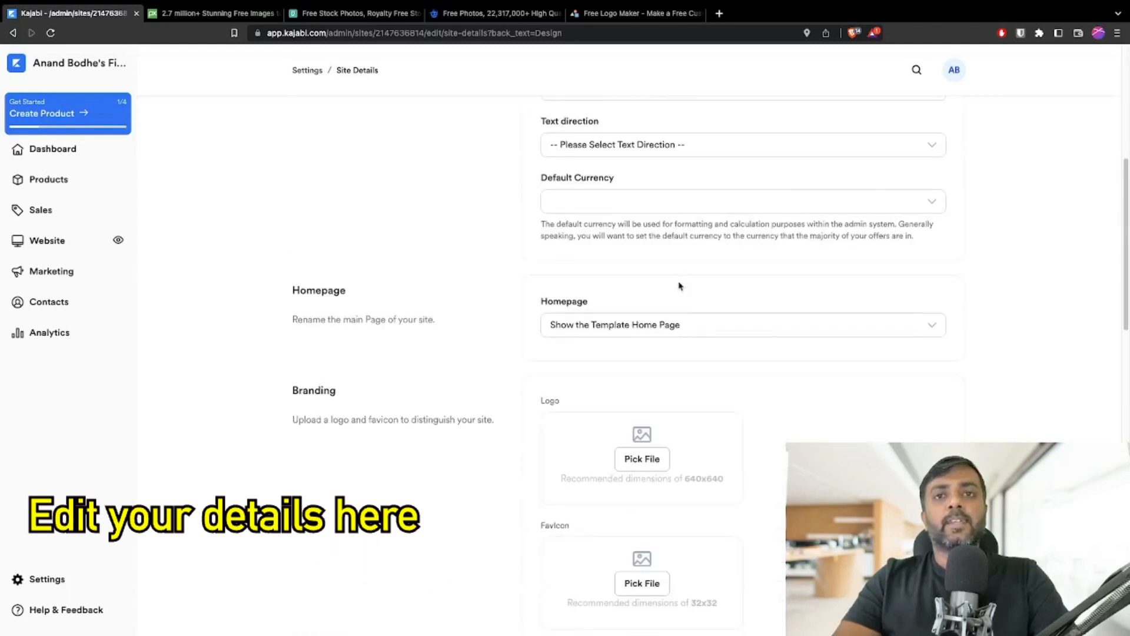
scroll(667, 289, down, 3)
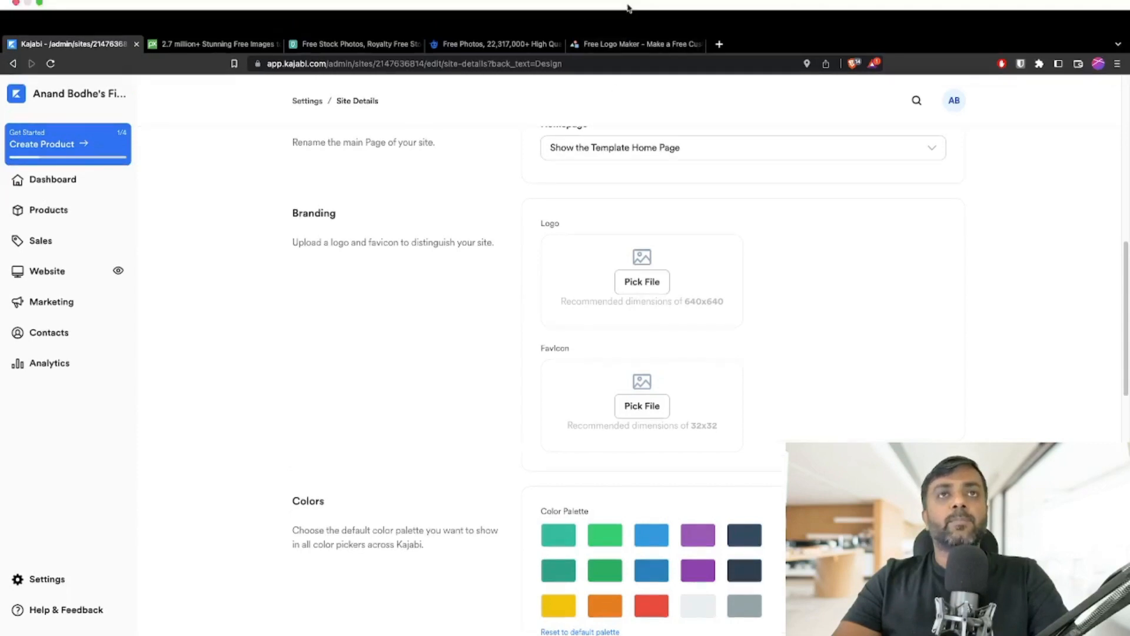
click(619, 44)
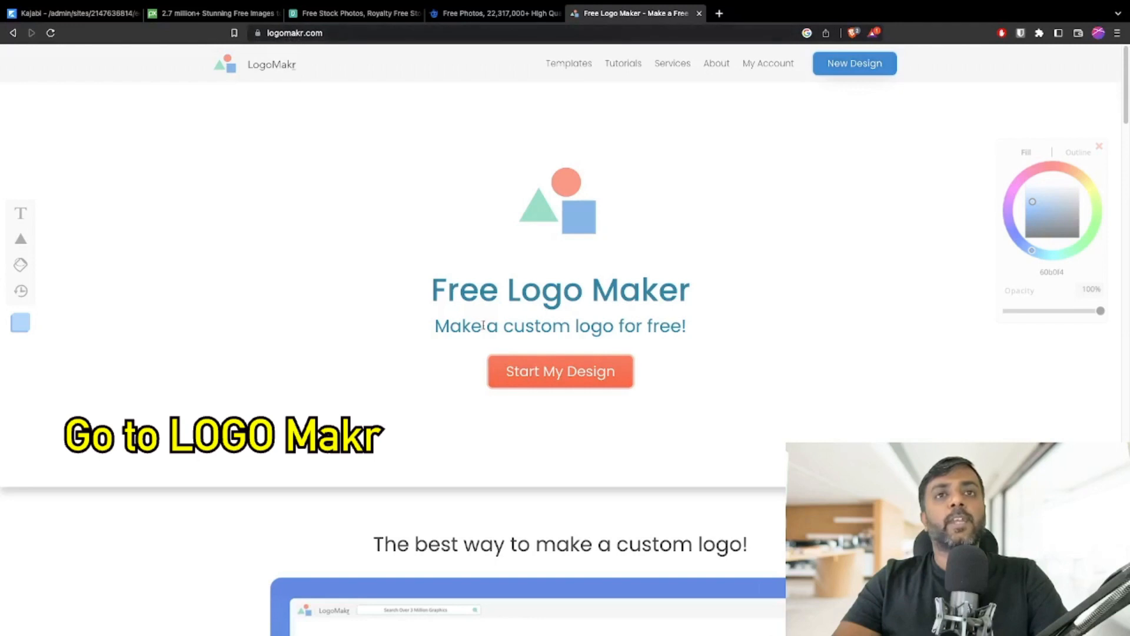
scroll(734, 267, down, 9)
scroll(734, 270, down, 6)
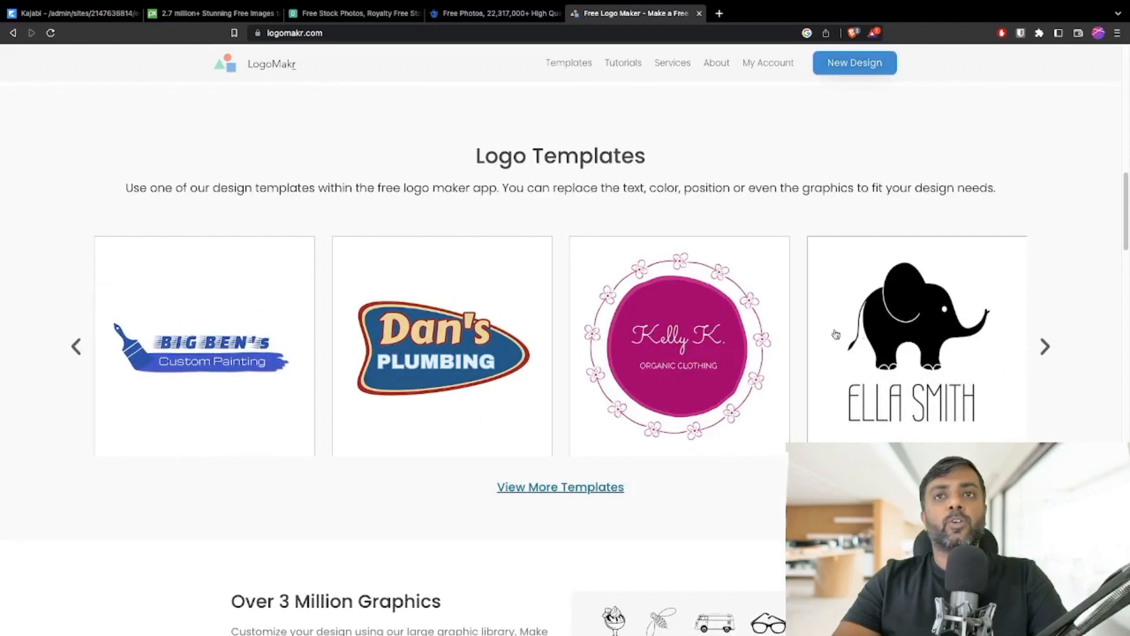
scroll(696, 296, up, 15)
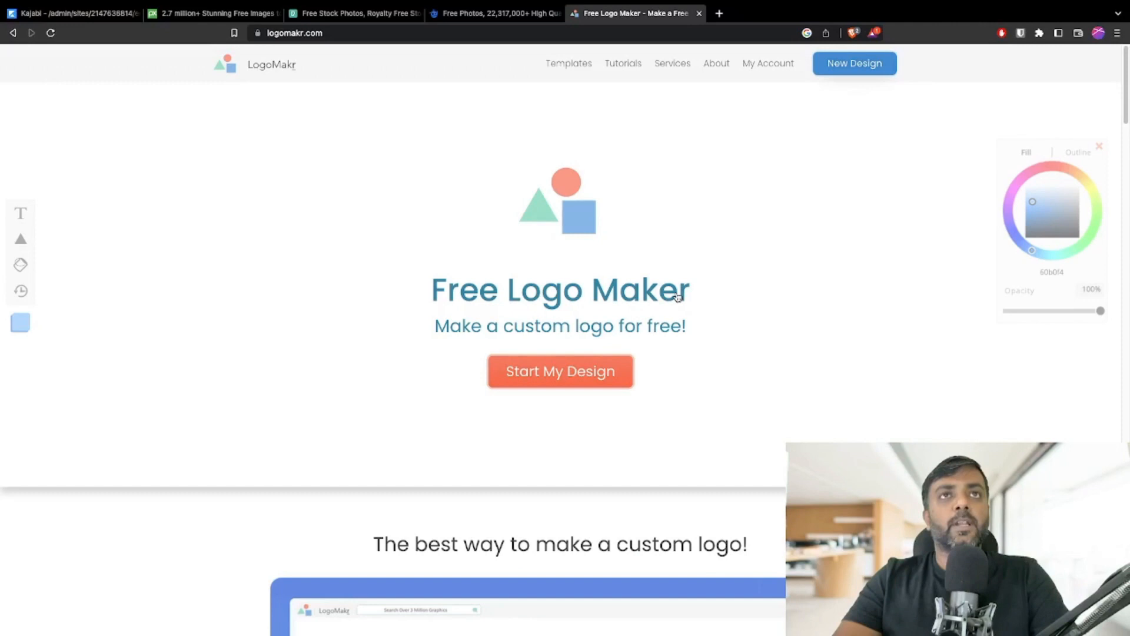
click(68, 21)
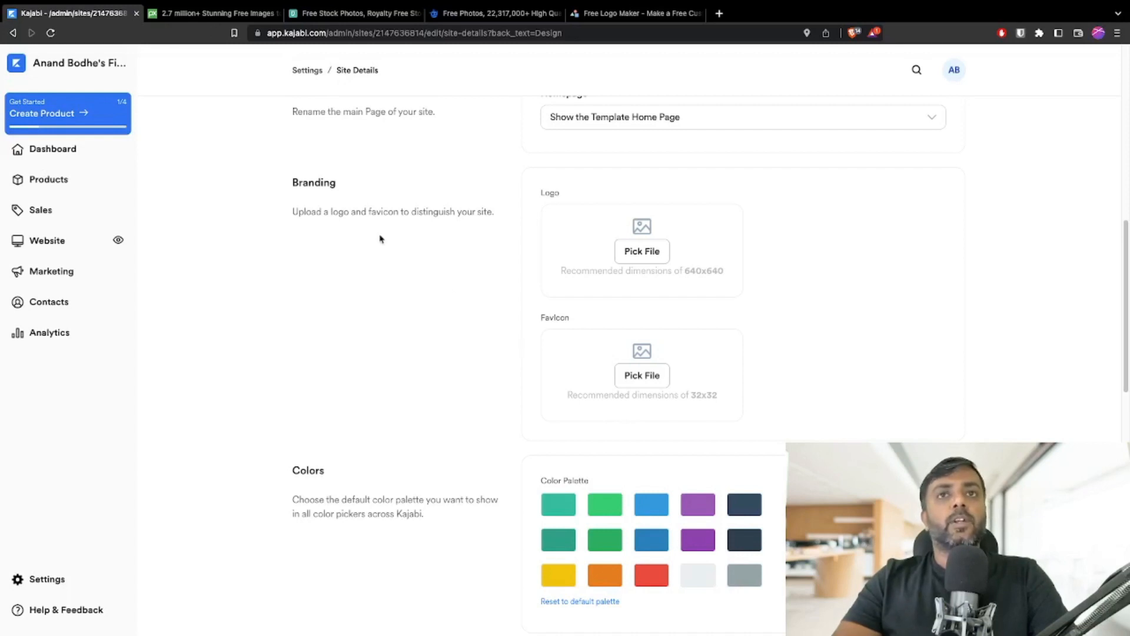
Choose the file simple scales logo.png from the device for the site's logo
click(648, 253)
click(406, 293)
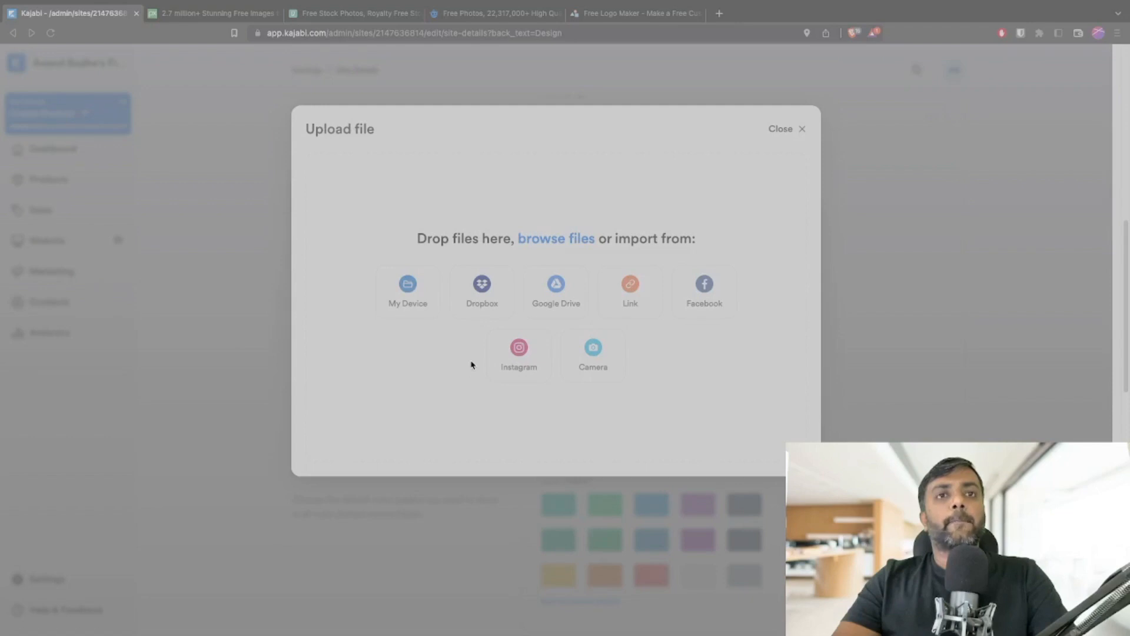
click(758, 445)
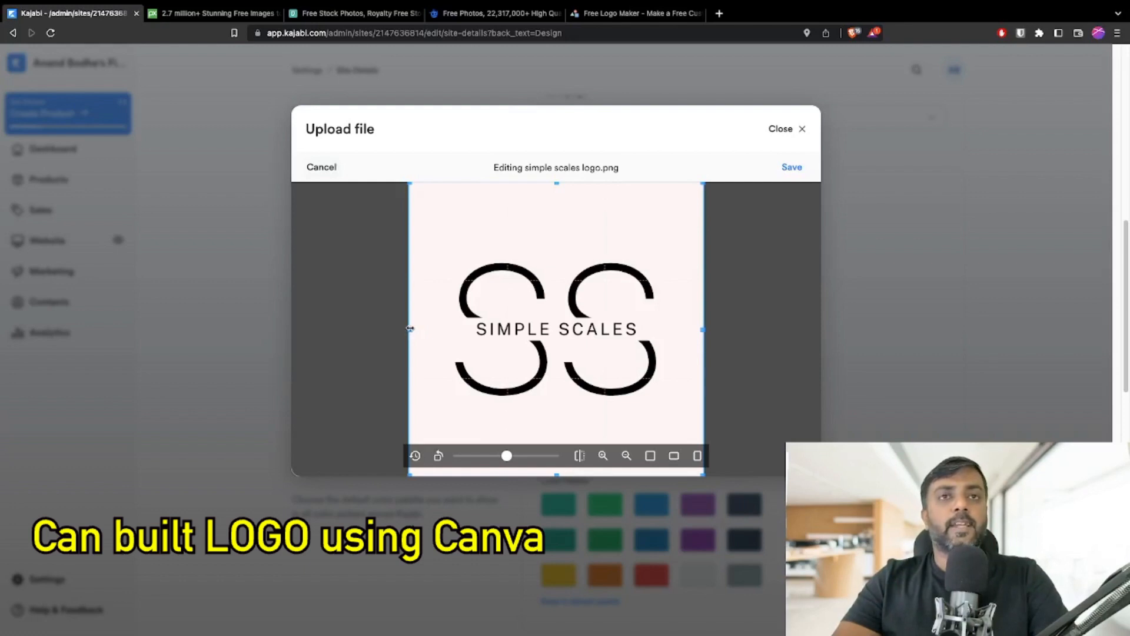
Try widening the logo's crop area and zooming the image in and back out
mouse_move(511, 458)
mouse_move(411, 329)
mouse_down()
mouse_move(479, 329)
mouse_move(397, 329)
mouse_up()
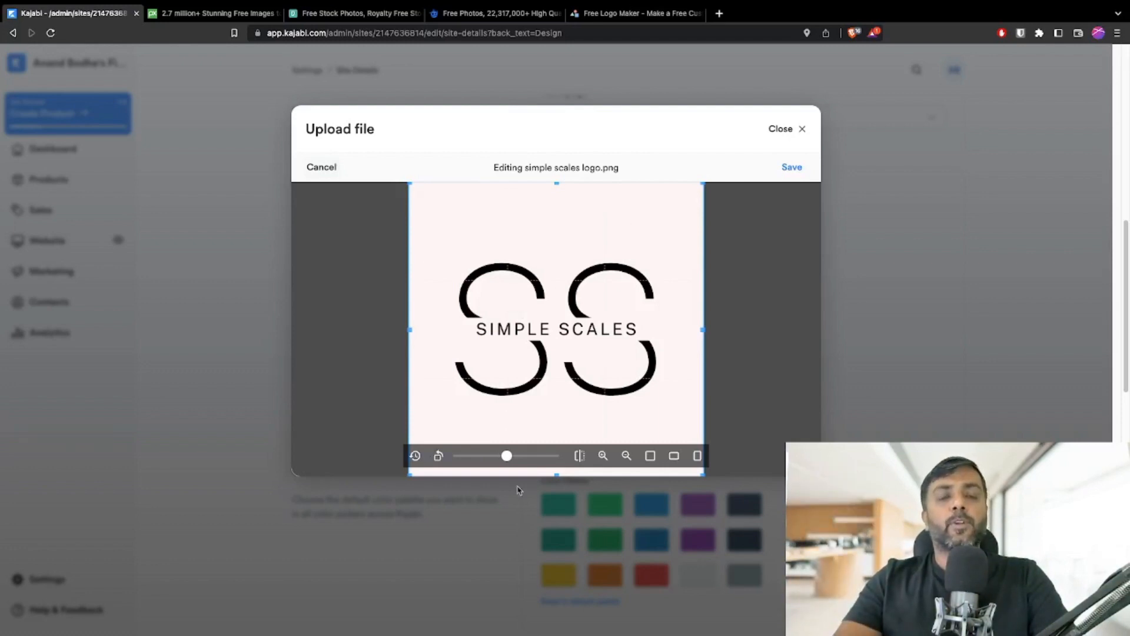
click(606, 459)
click(605, 460)
click(626, 457)
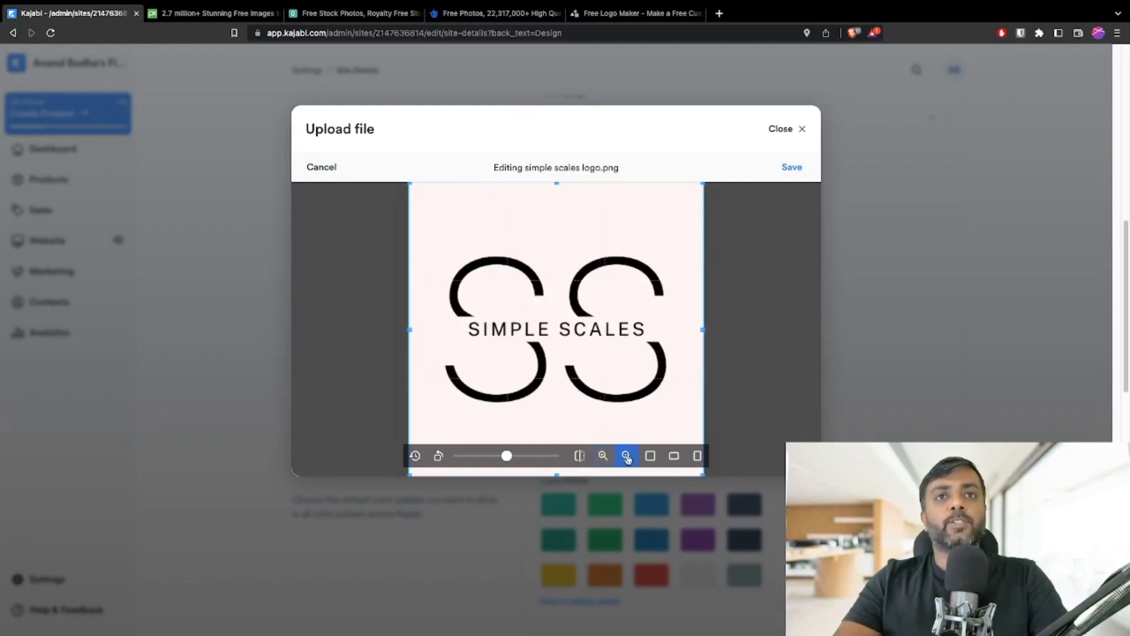
click(627, 457)
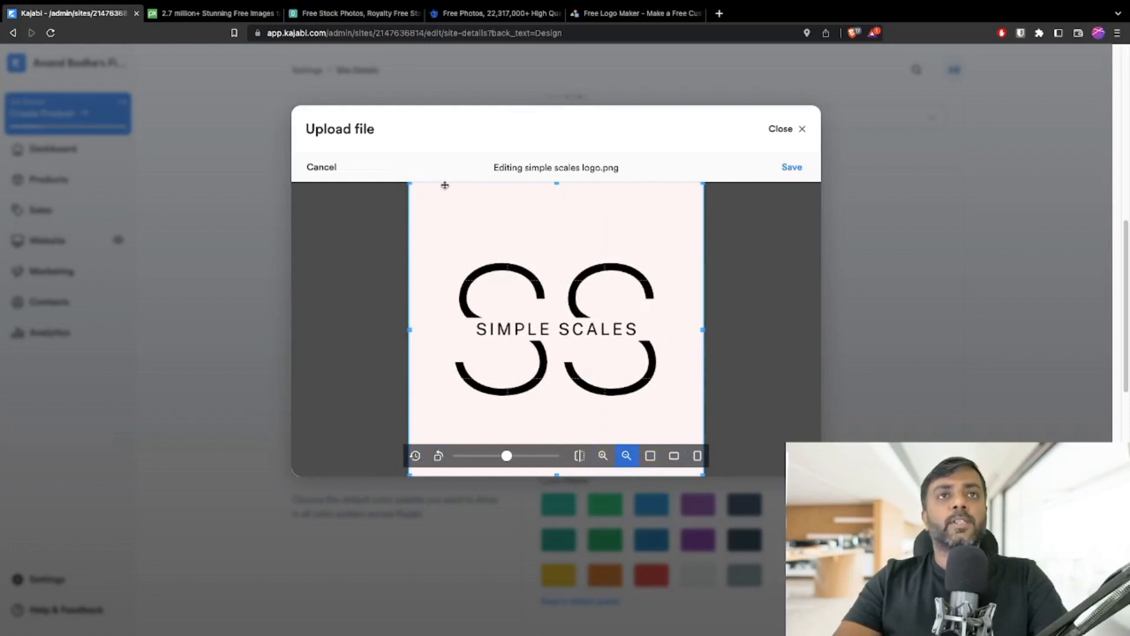
Save the edited logo image and upload it as the site's logo
click(793, 167)
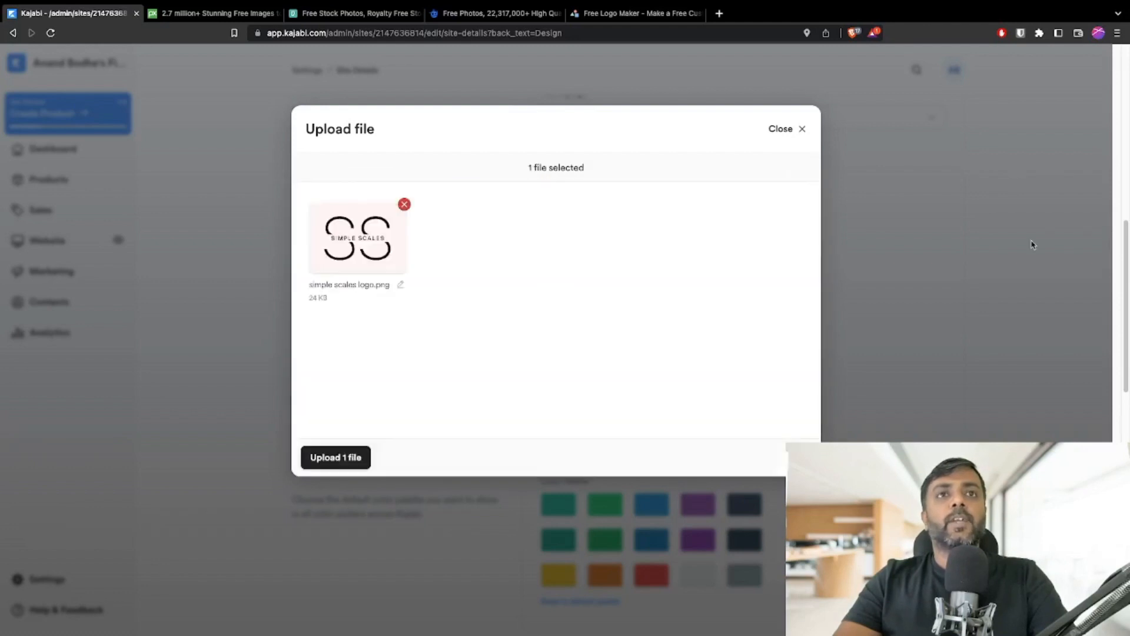
click(340, 464)
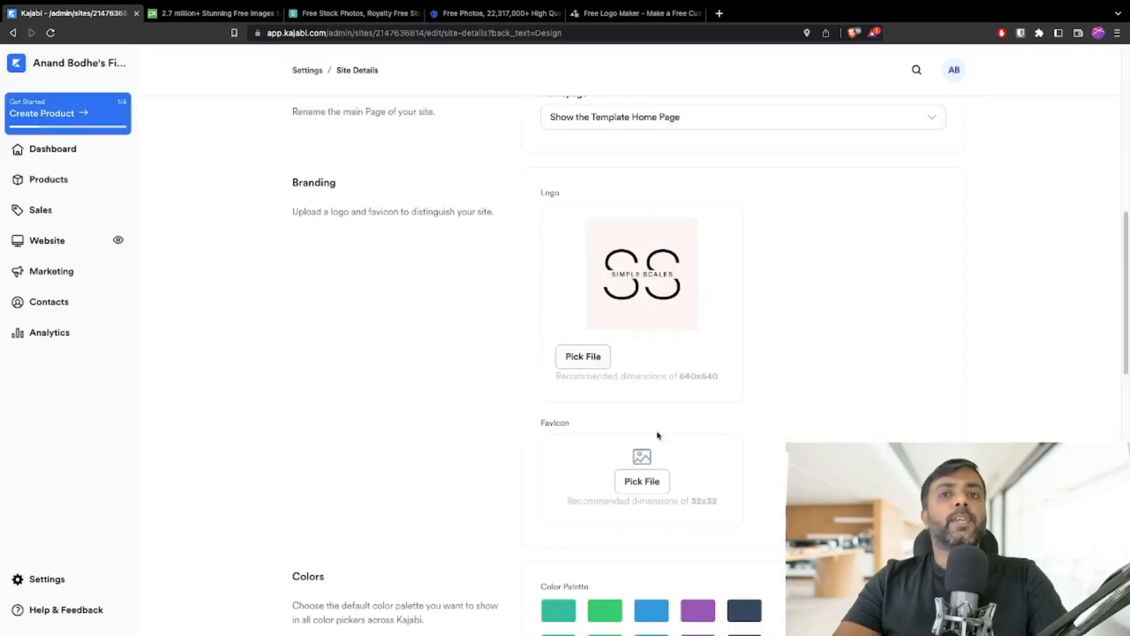
Upload simple scales logo.png from the device as the site's favicon, keeping the default crop
click(655, 484)
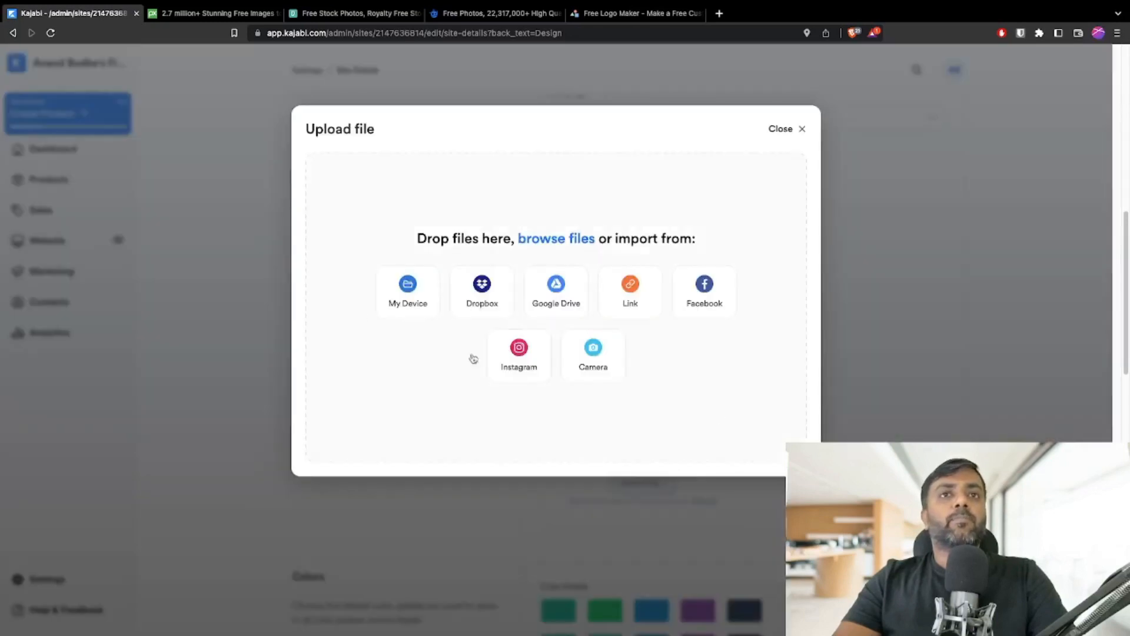
click(433, 289)
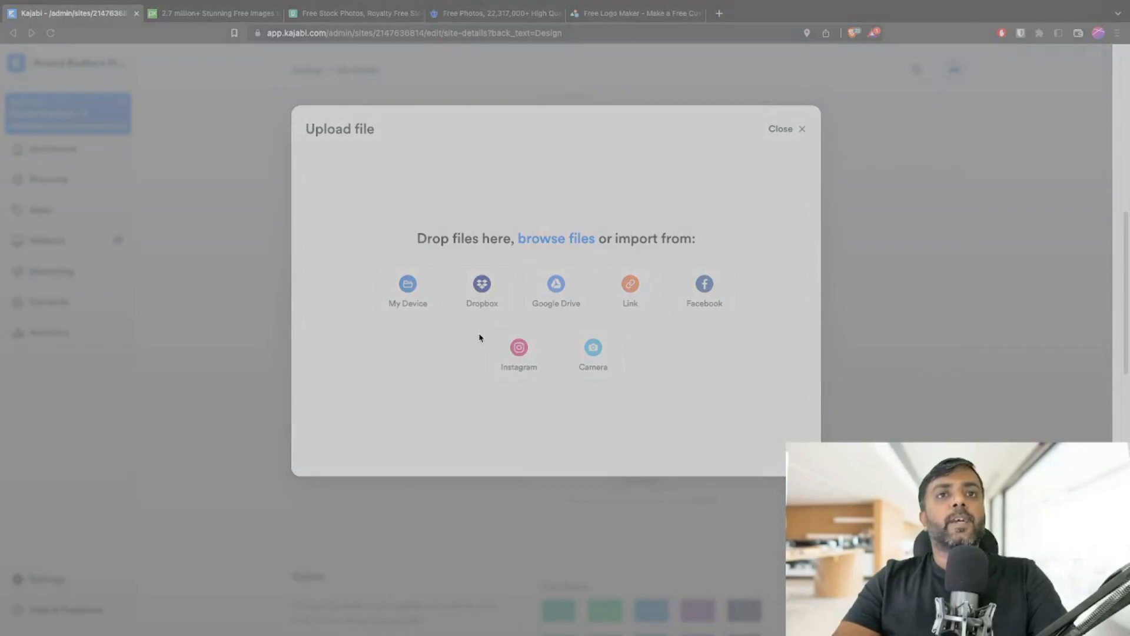
click(776, 448)
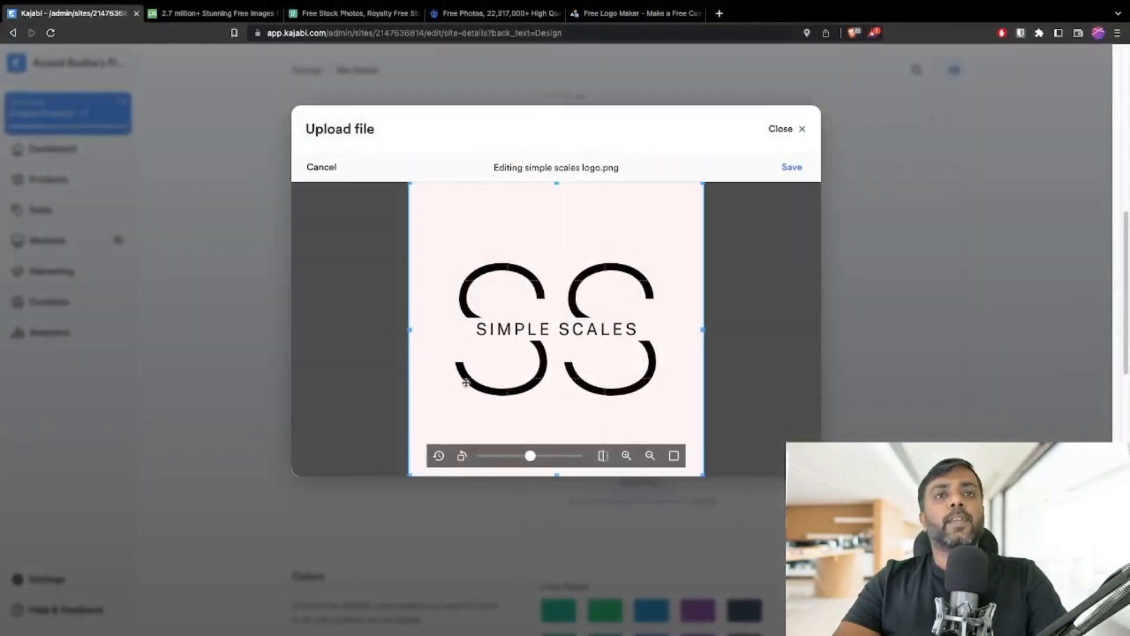
click(790, 176)
click(334, 462)
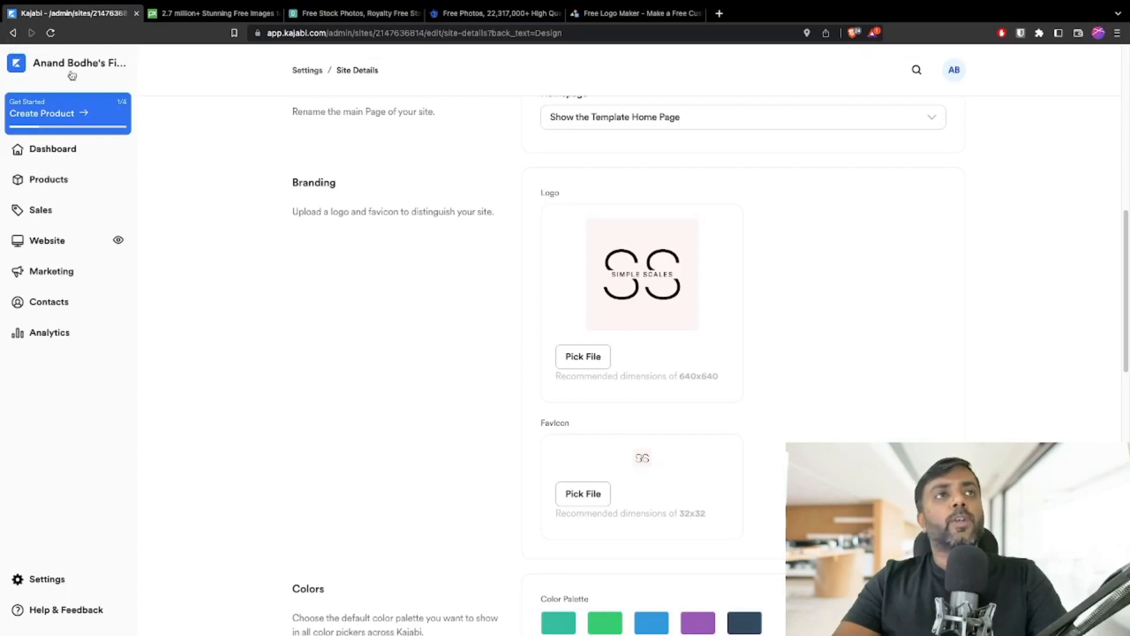
Enter the instructor's full name in the default instructor information
scroll(802, 252, down, 5)
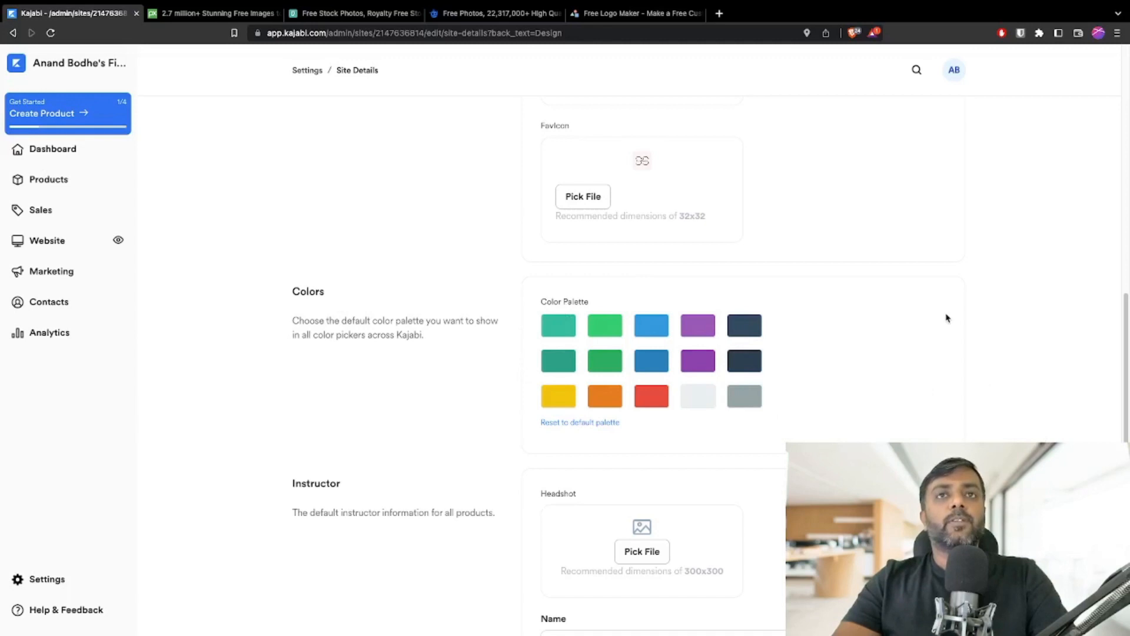
scroll(917, 321, down, 5)
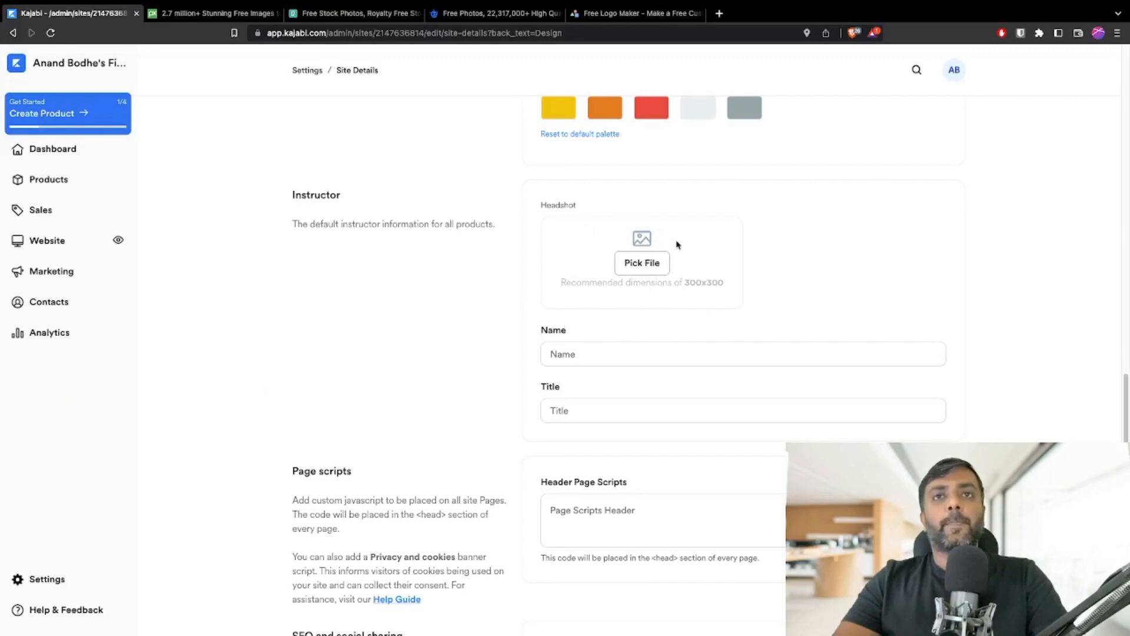
click(616, 359)
text(Anand)
key(BackSpace)
key(BackSpace)
key(BackSpace)
key(BackSpace)
text(nan)
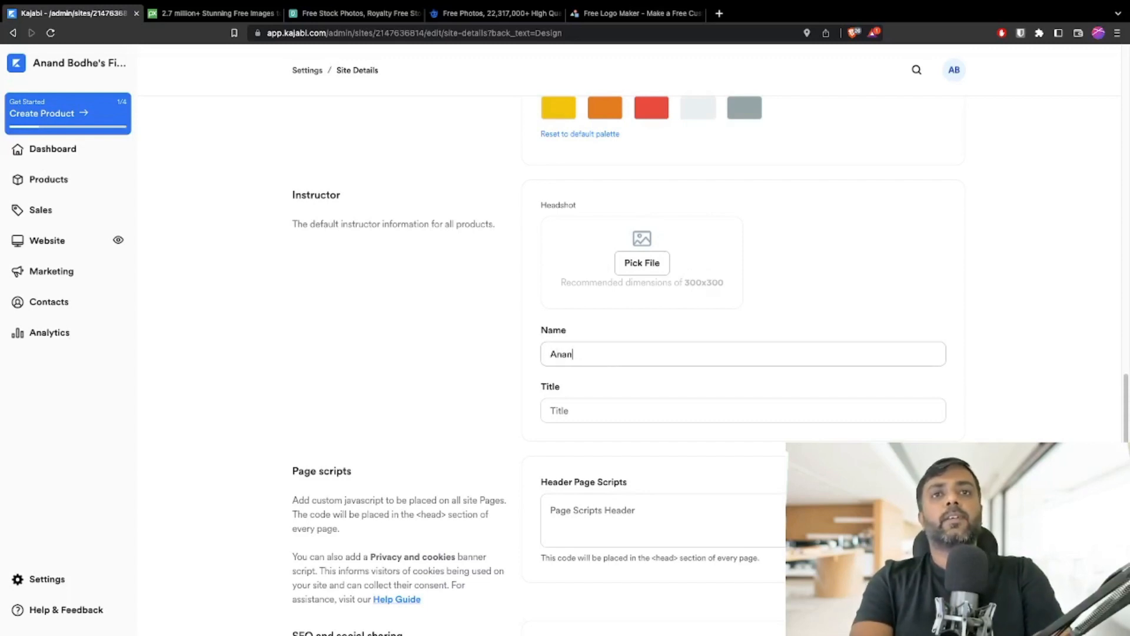
text(d Bodhe)
key(Tab)
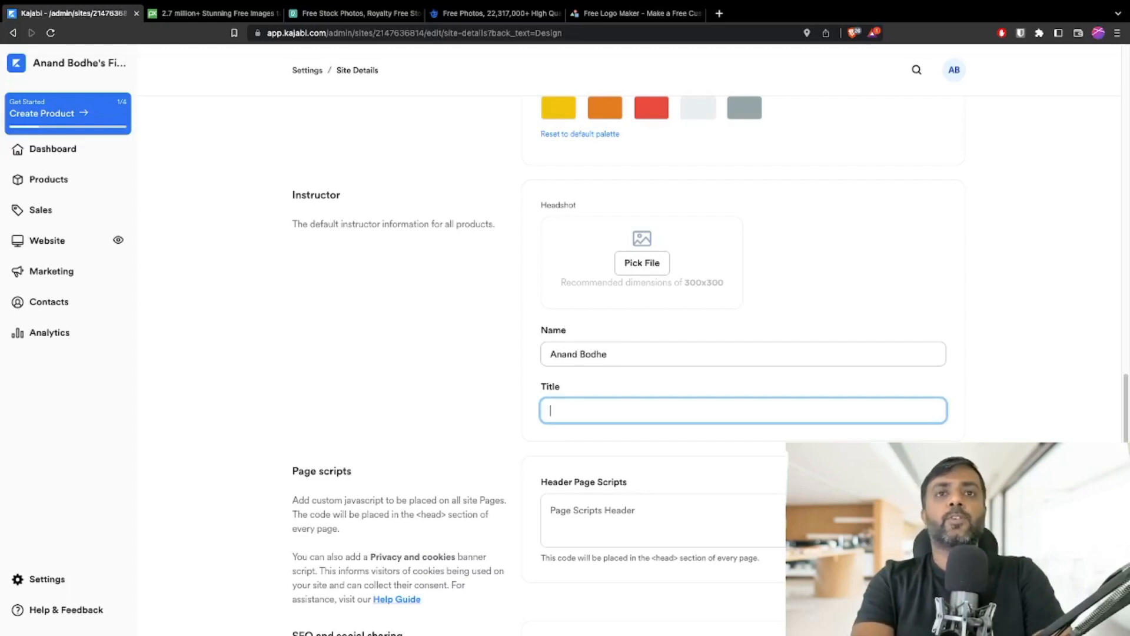
Set the page title for SEO and social sharing to Simple Scales
scroll(355, 392, down, 3)
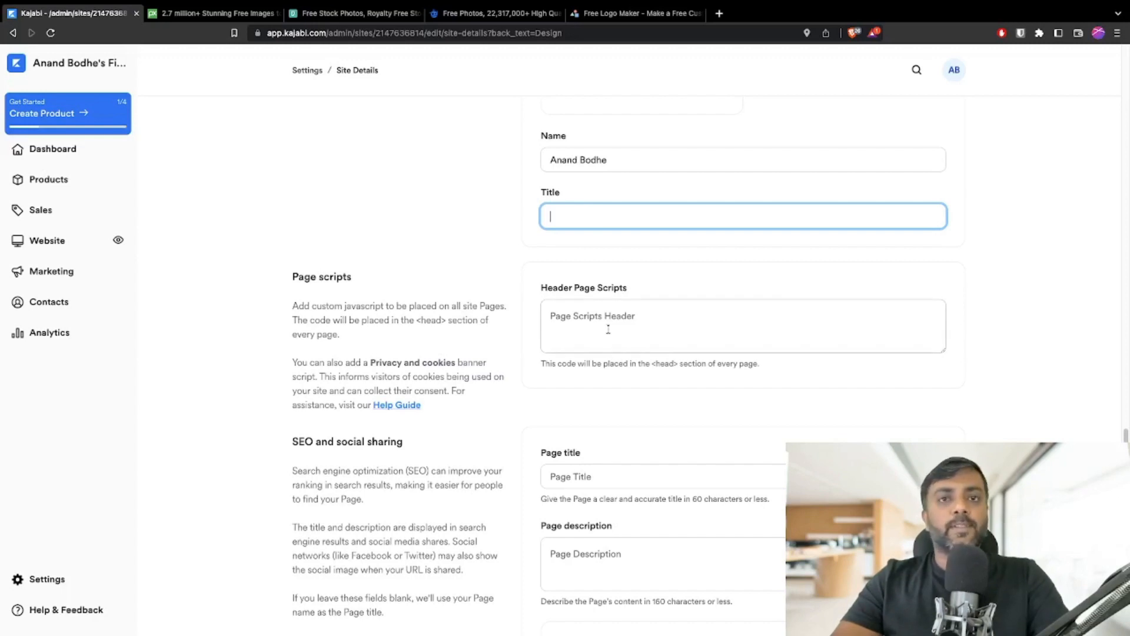
scroll(989, 376, down, 5)
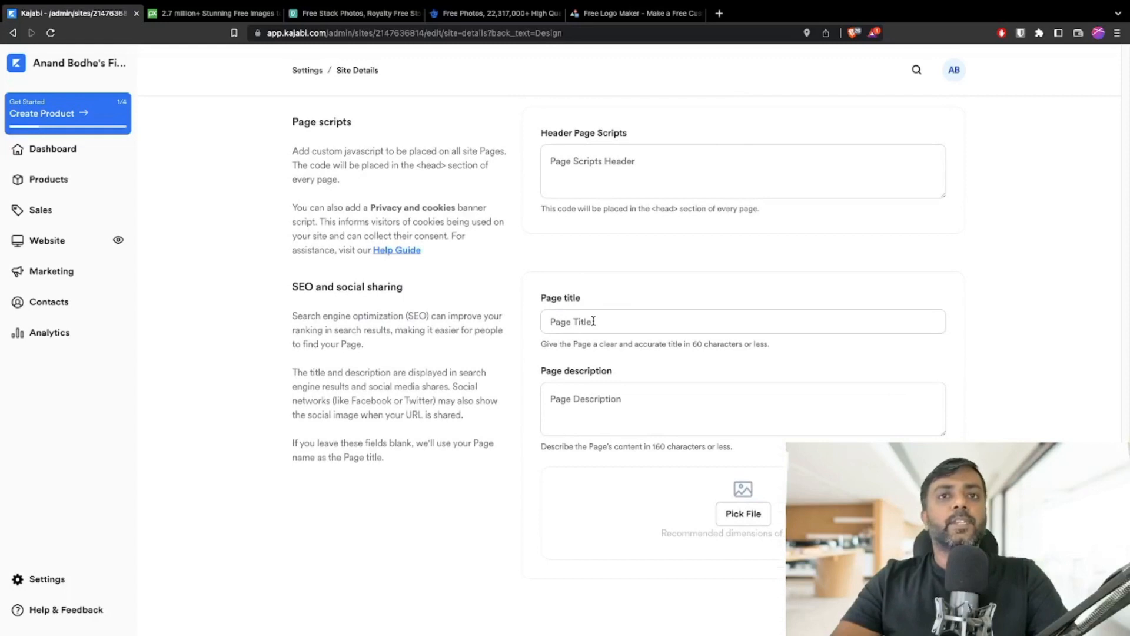
click(583, 314)
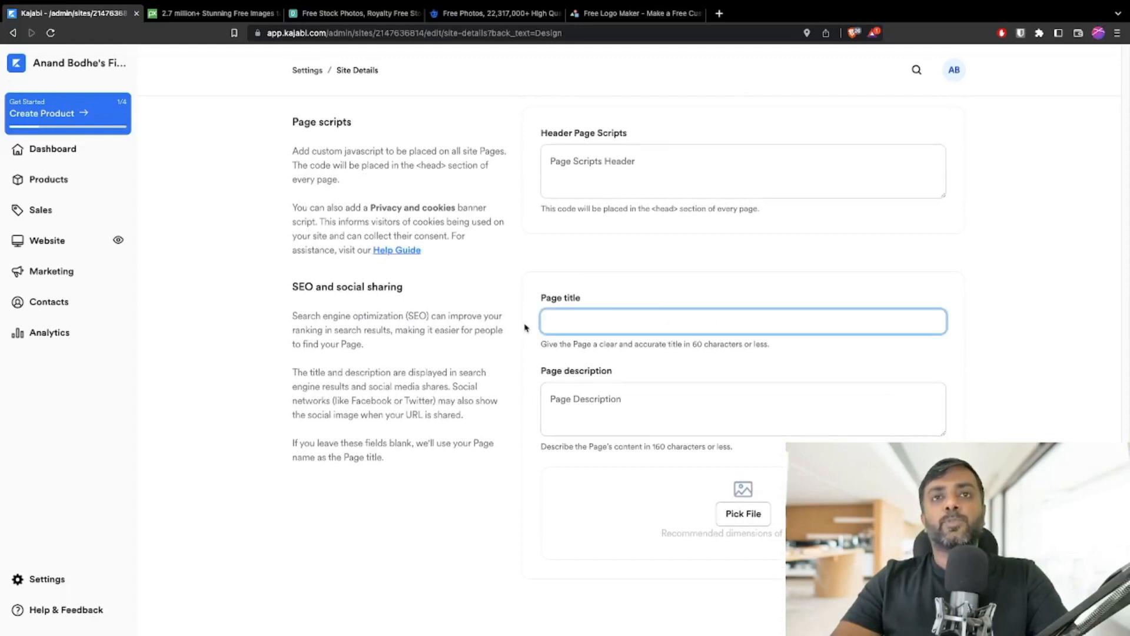
text(SI)
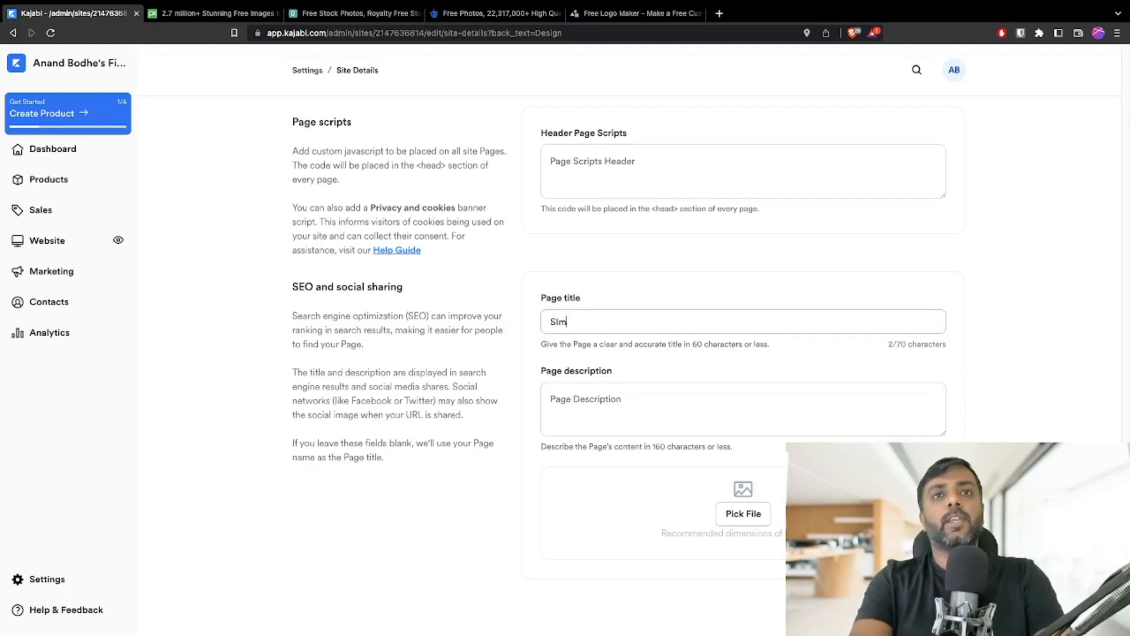
text(mple)
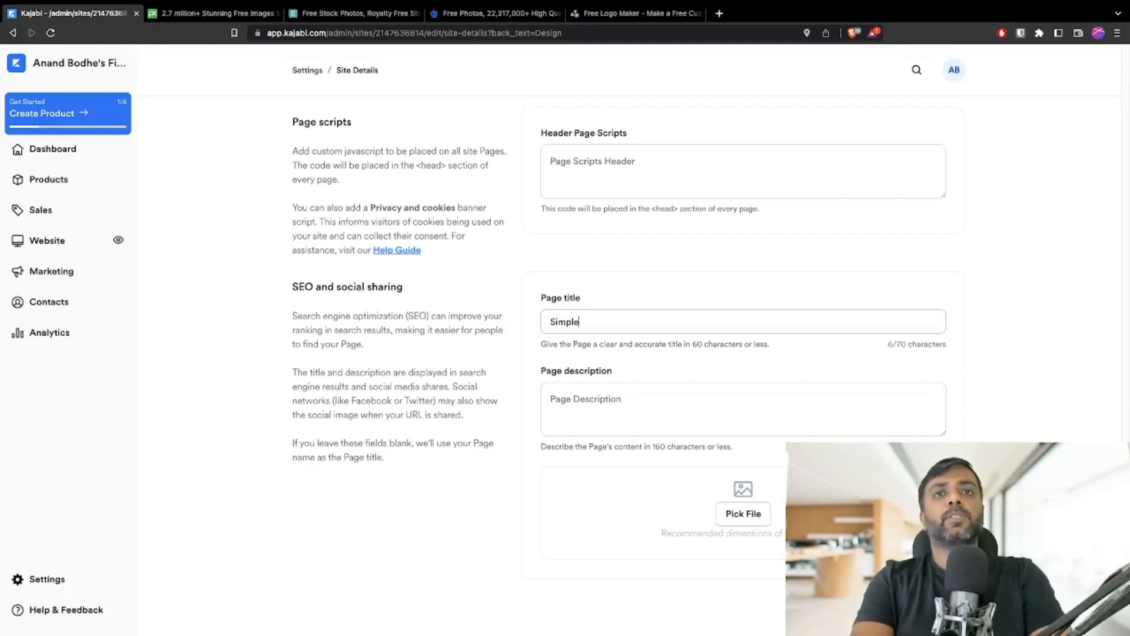
text( Scales)
key(Tab)
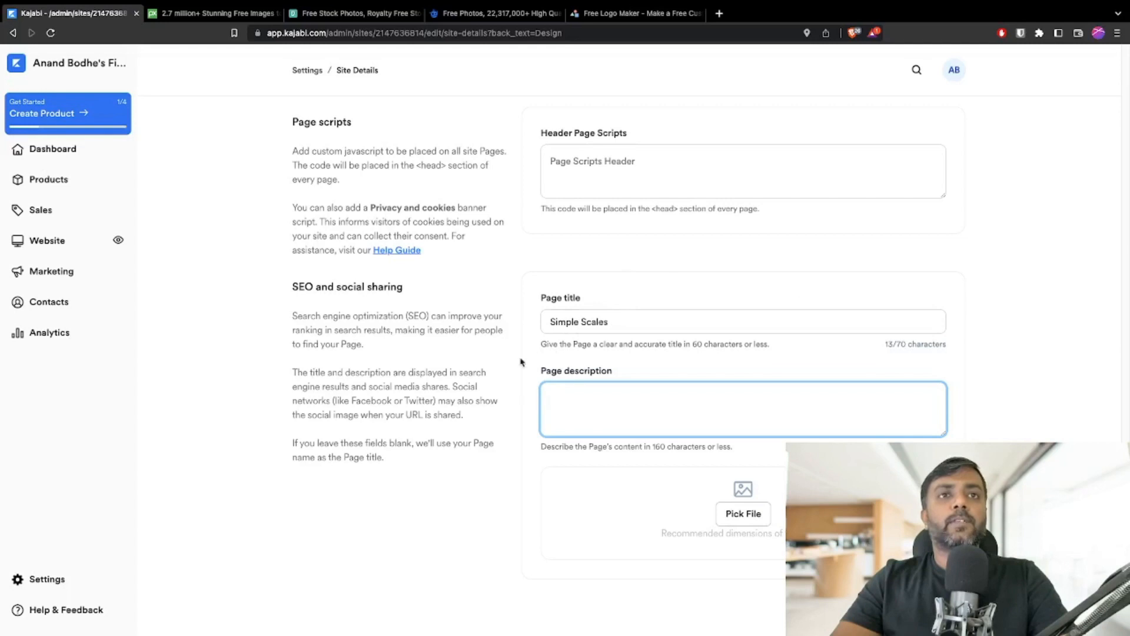
Save the site details and open a preview of the website from its design page
click(946, 607)
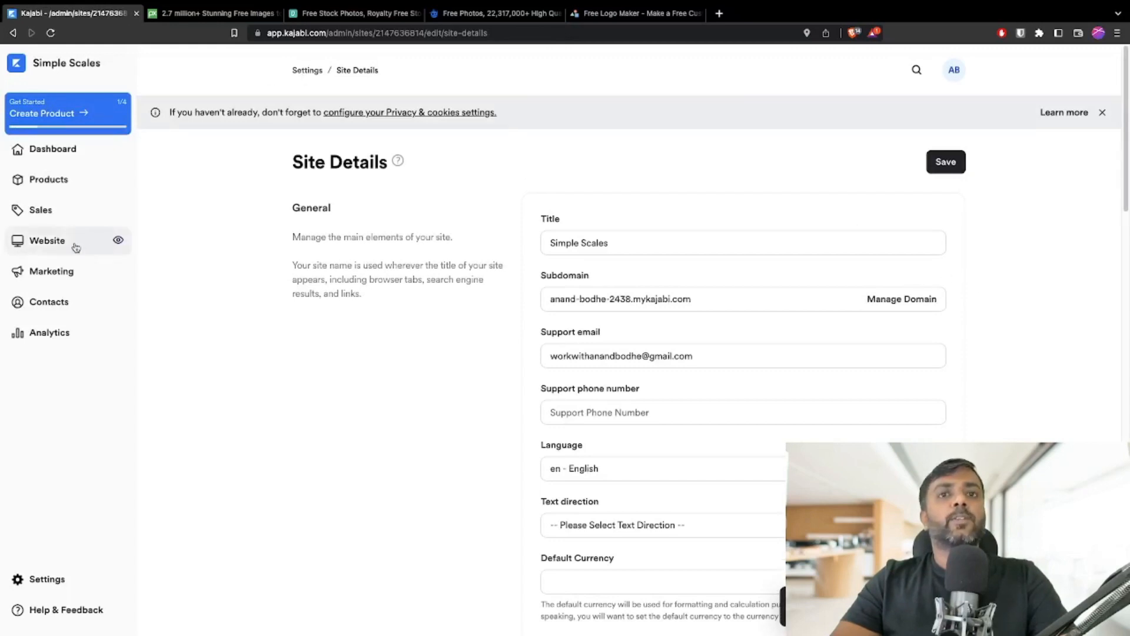
click(41, 242)
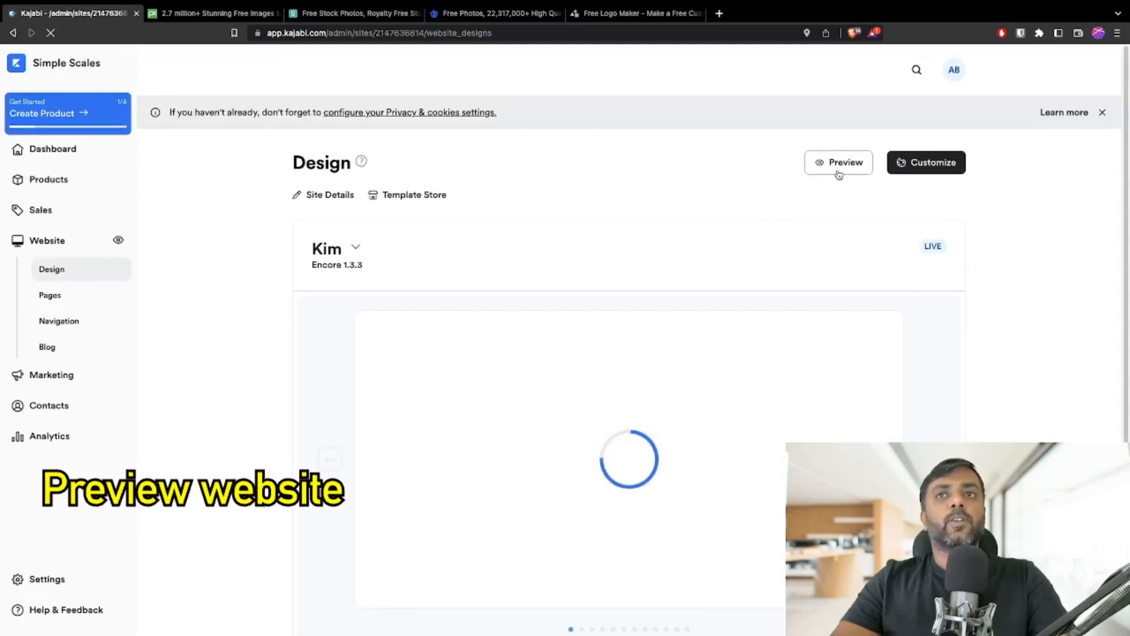
click(838, 172)
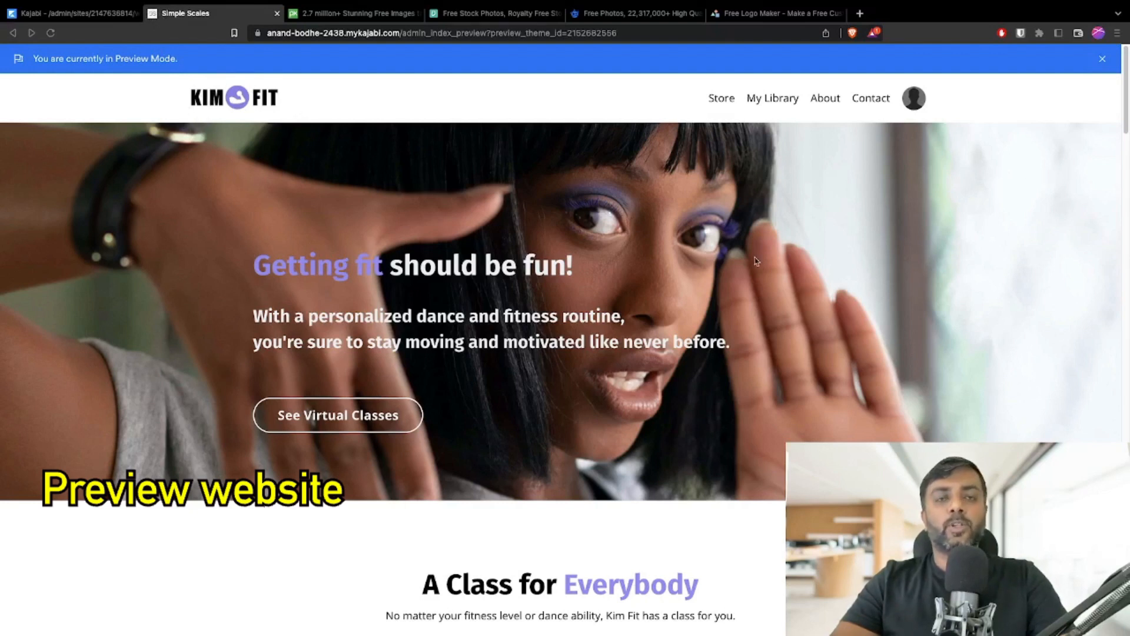
Look over the previewed home page from the hero banner to the class columns
scroll(695, 265, down, 1)
scroll(695, 265, down, 3)
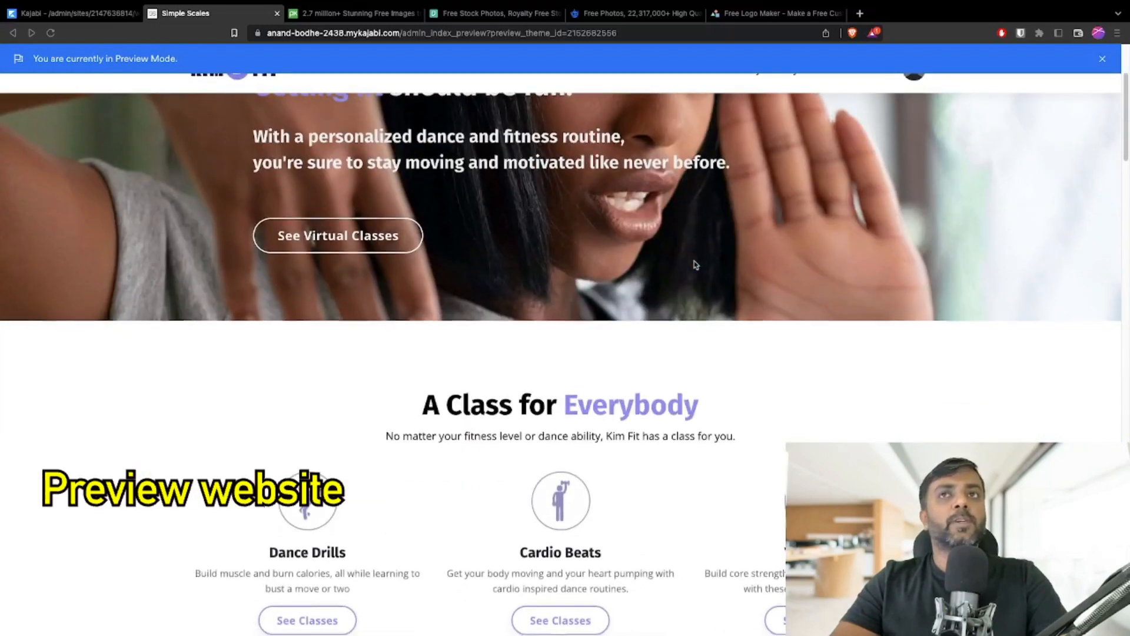
scroll(695, 265, up, 4)
mouse_move(261, 2)
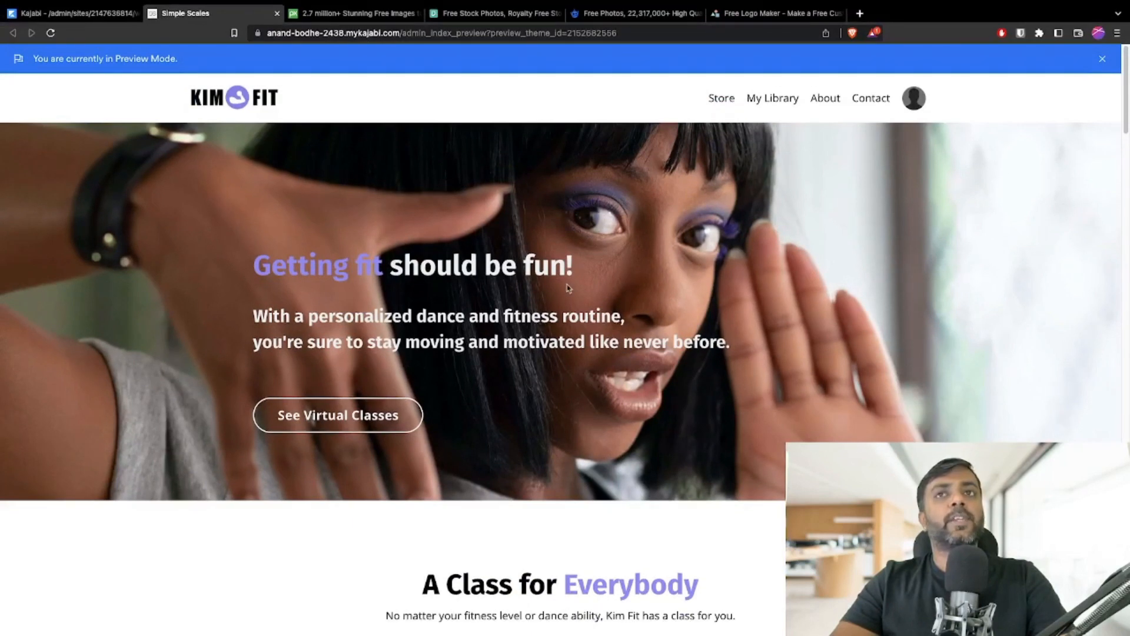
Return to the website's design page and open the Kim template for customization
click(82, 14)
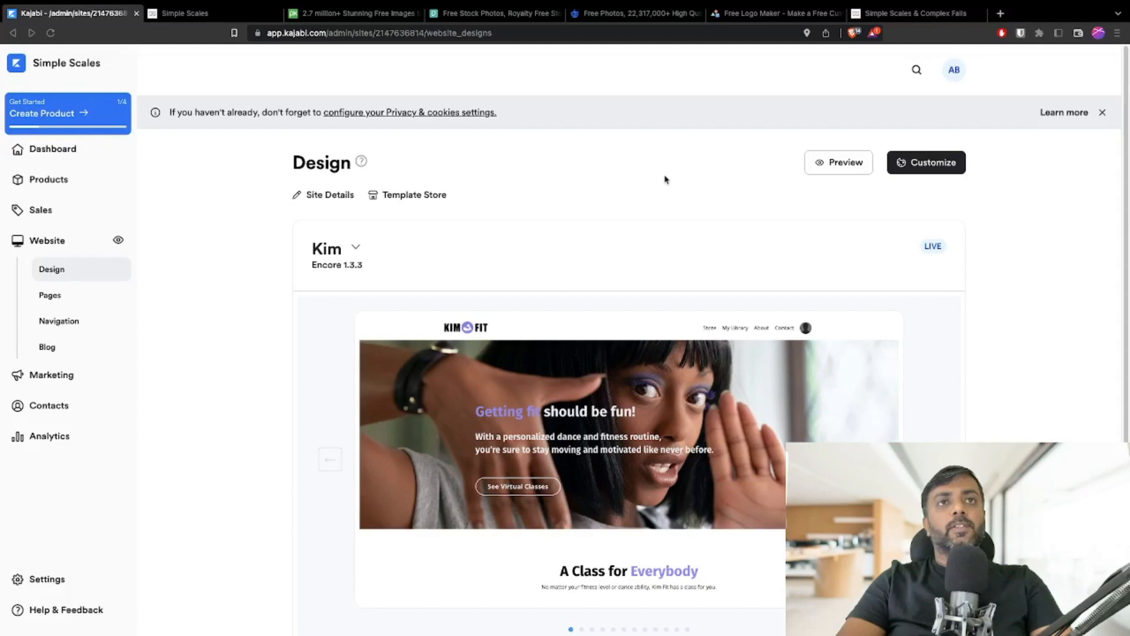
mouse_move(501, 453)
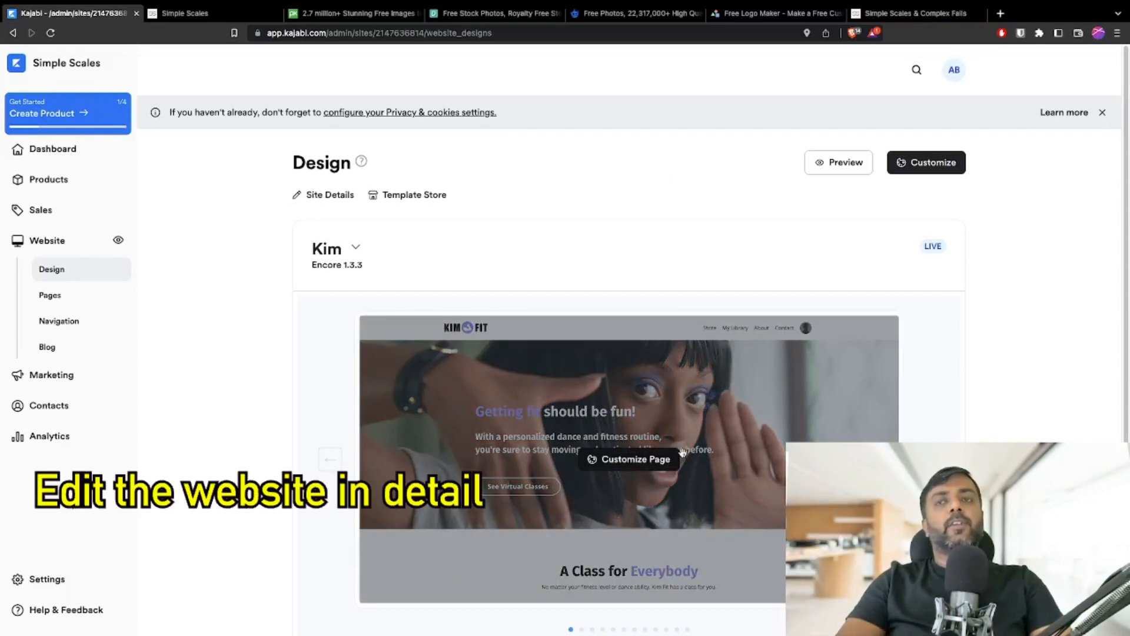
click(925, 167)
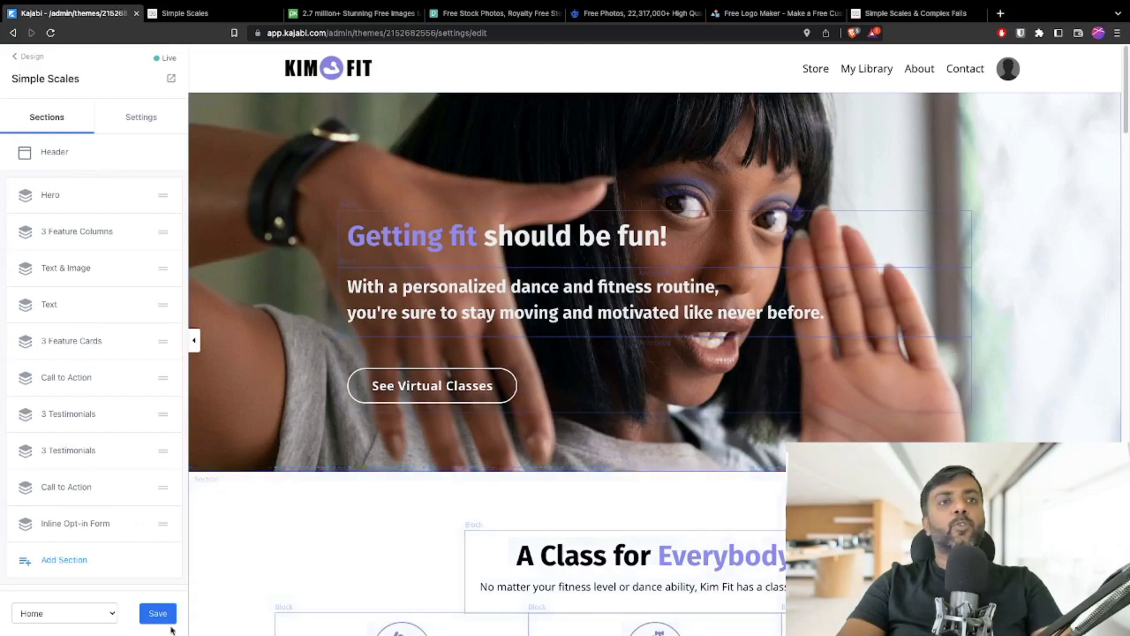
Examine how the home page content matches the listed sections, from the hero to the three feature cards
scroll(757, 302, down, 6)
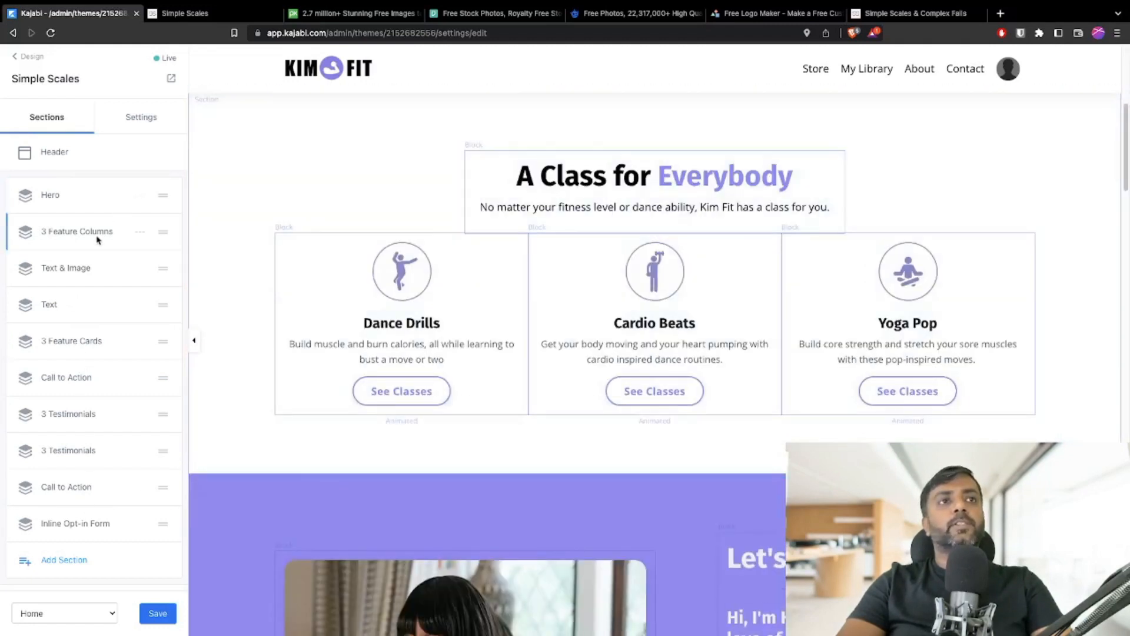
scroll(502, 313, up, 6)
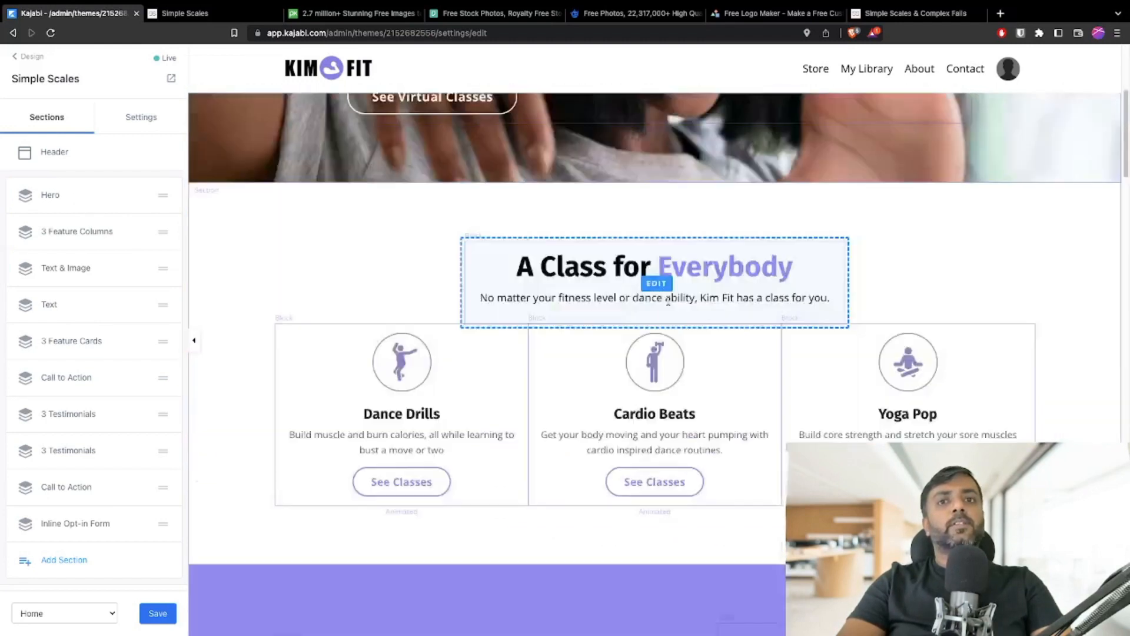
mouse_move(86, 235)
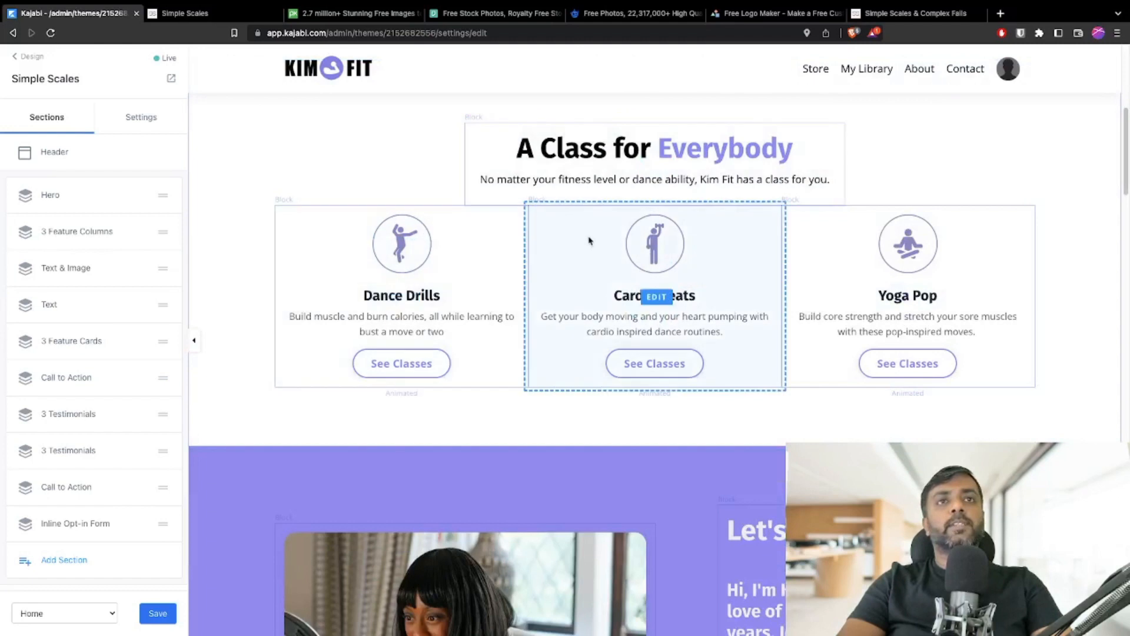
mouse_move(57, 279)
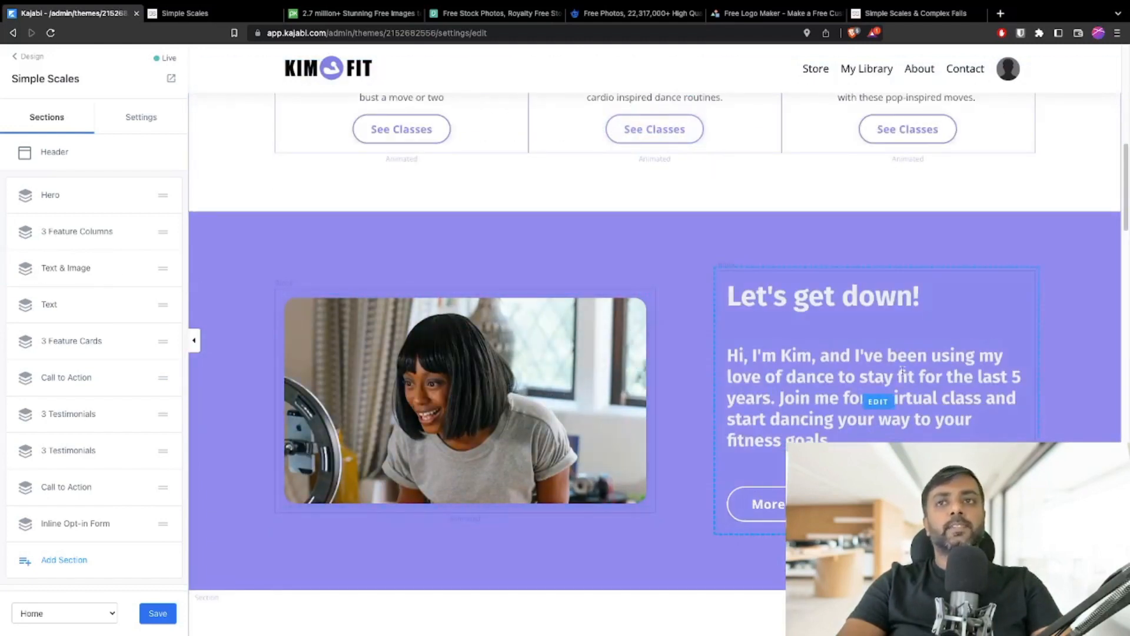
scroll(765, 356, down, 7)
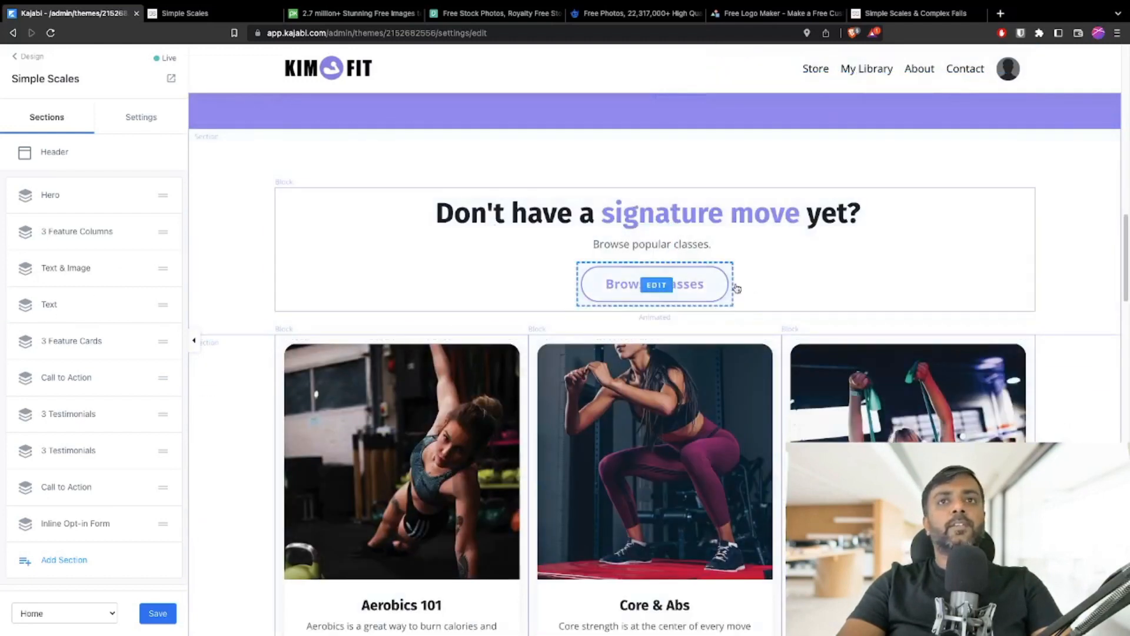
scroll(406, 519, down, 3)
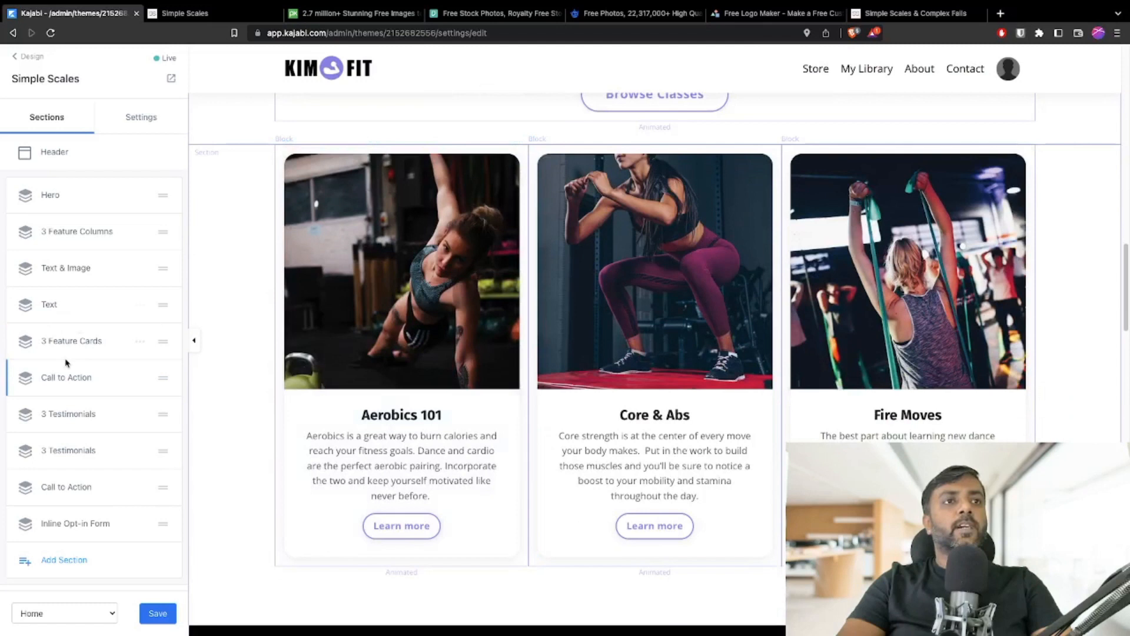
scroll(256, 193, up, 10)
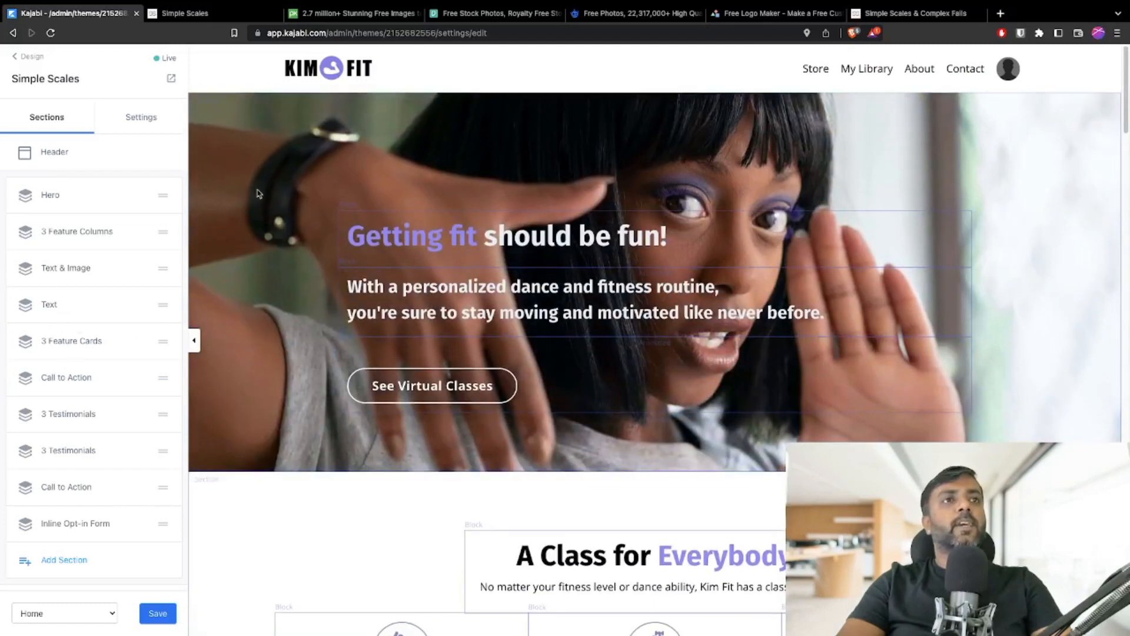
Upload simple scales logo.png as the favicon in the theme settings and save the change
click(140, 118)
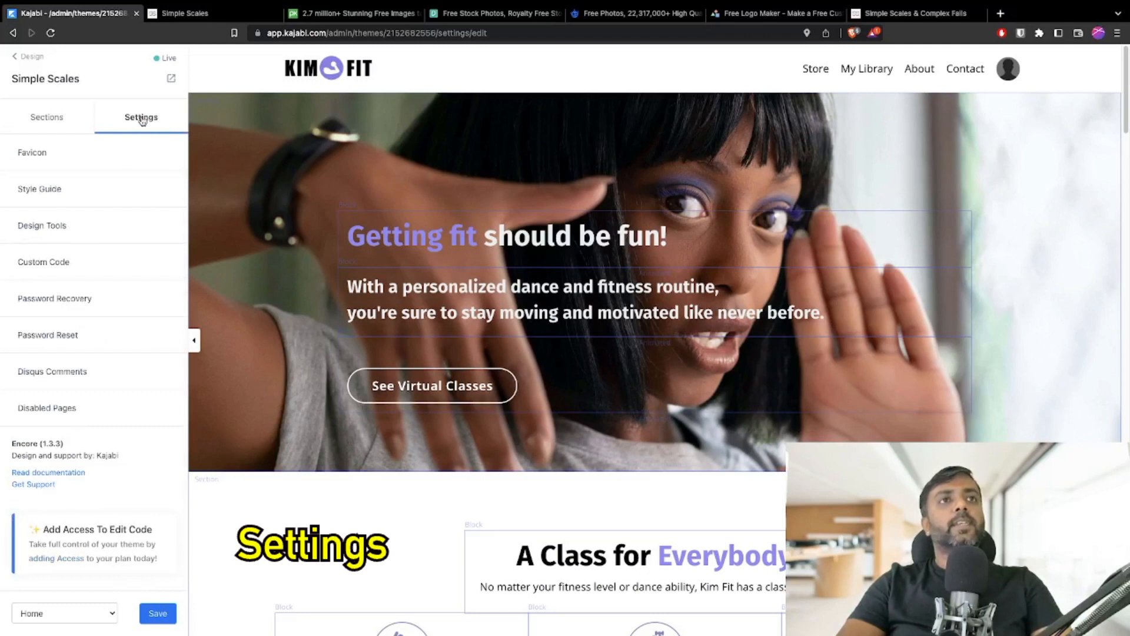
click(25, 158)
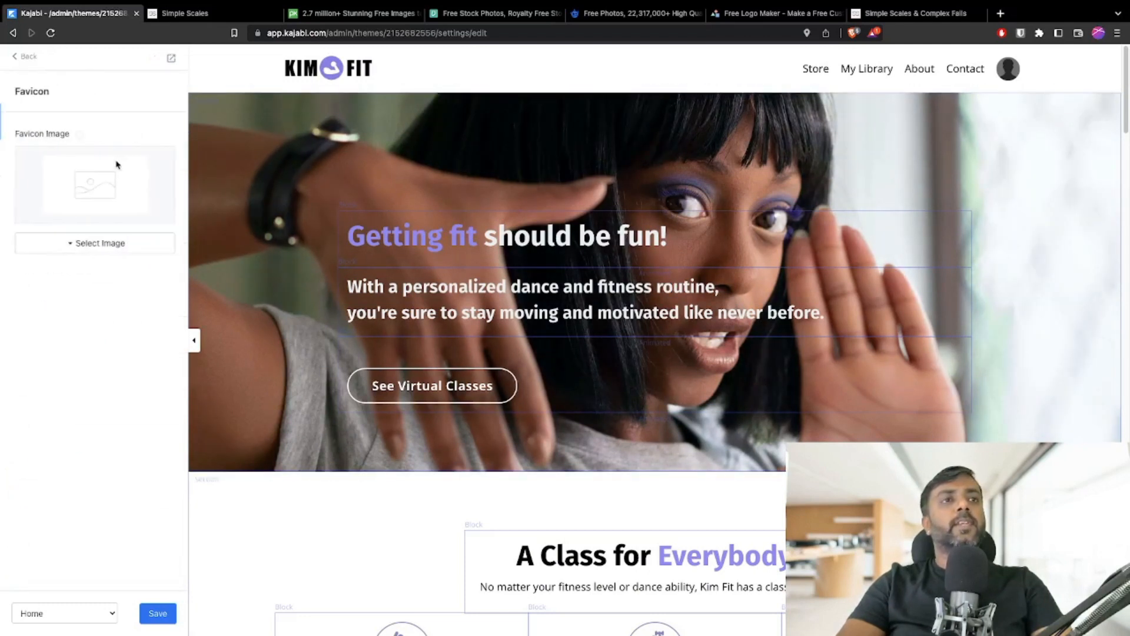
click(74, 246)
click(74, 270)
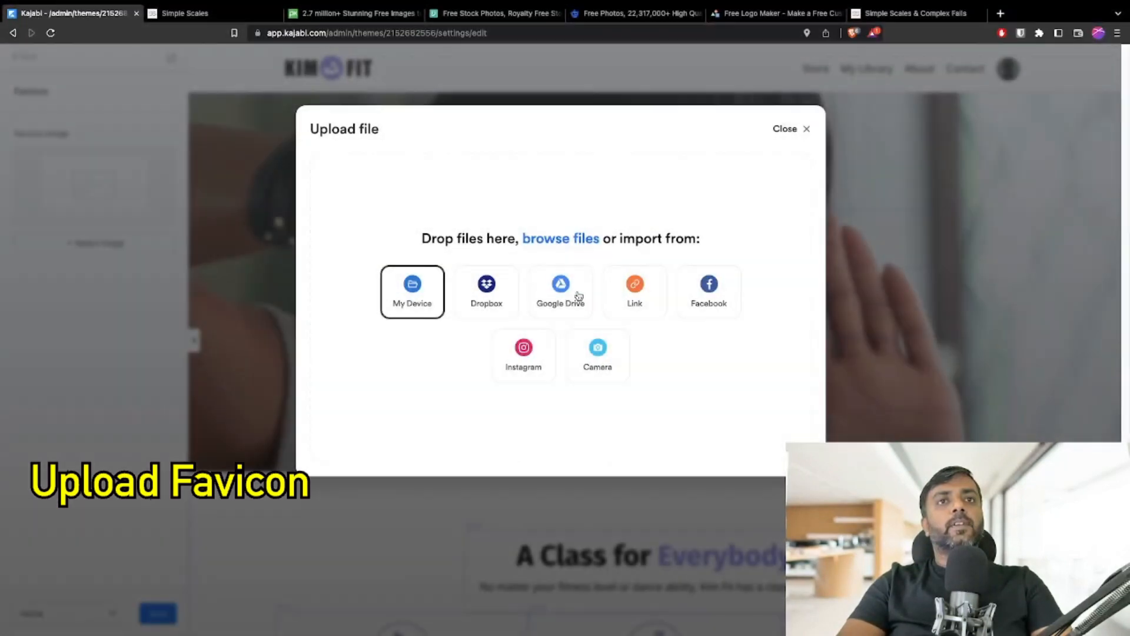
click(806, 171)
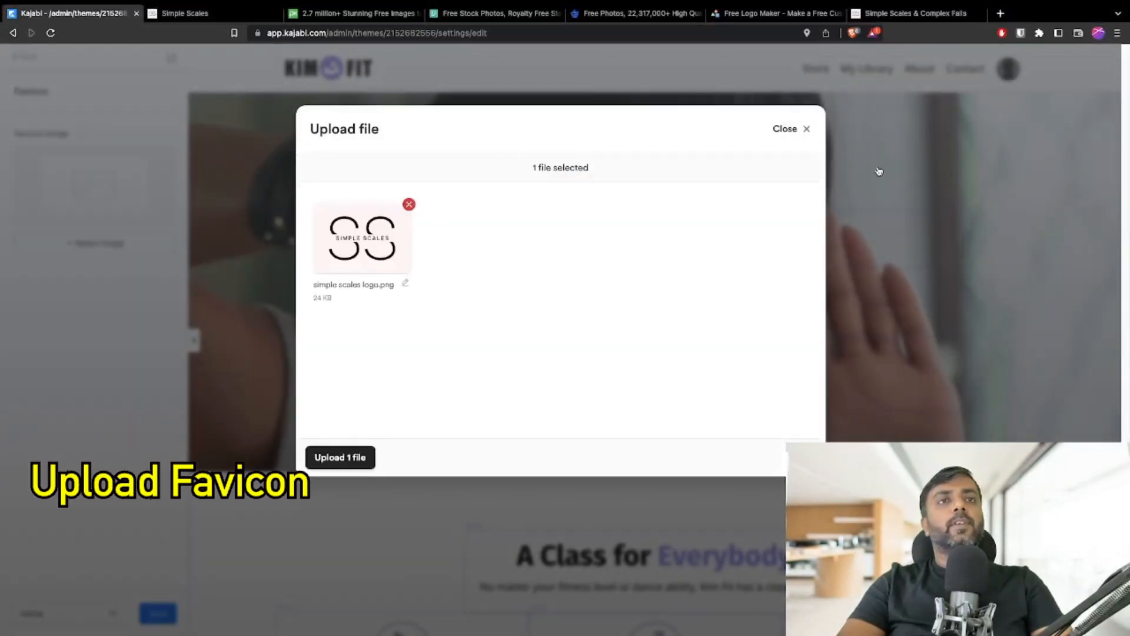
click(340, 458)
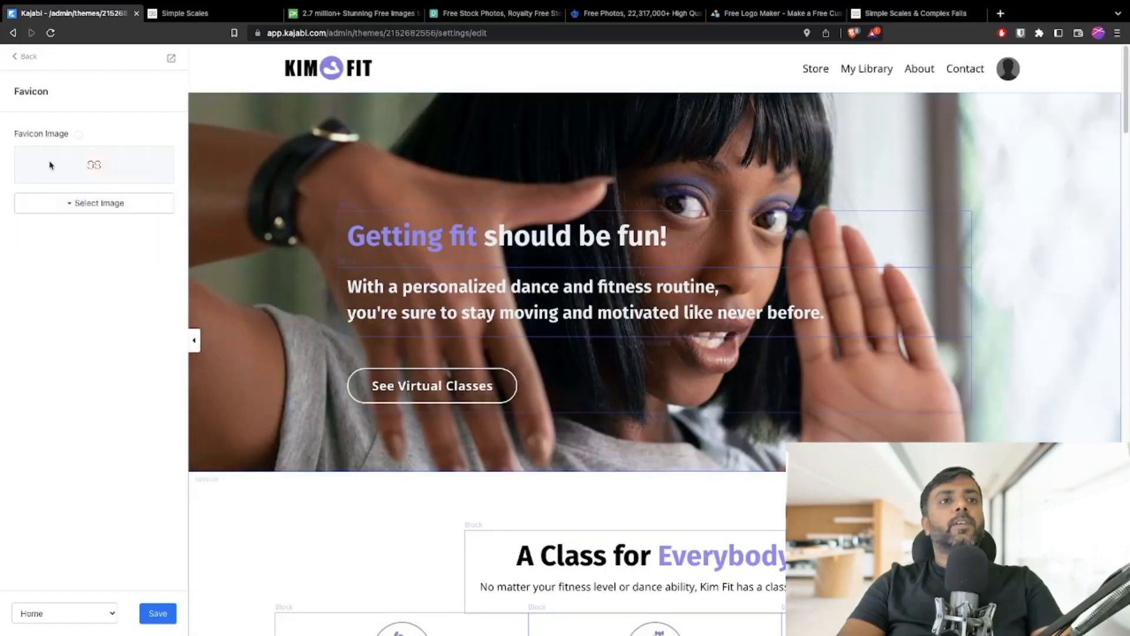
click(156, 618)
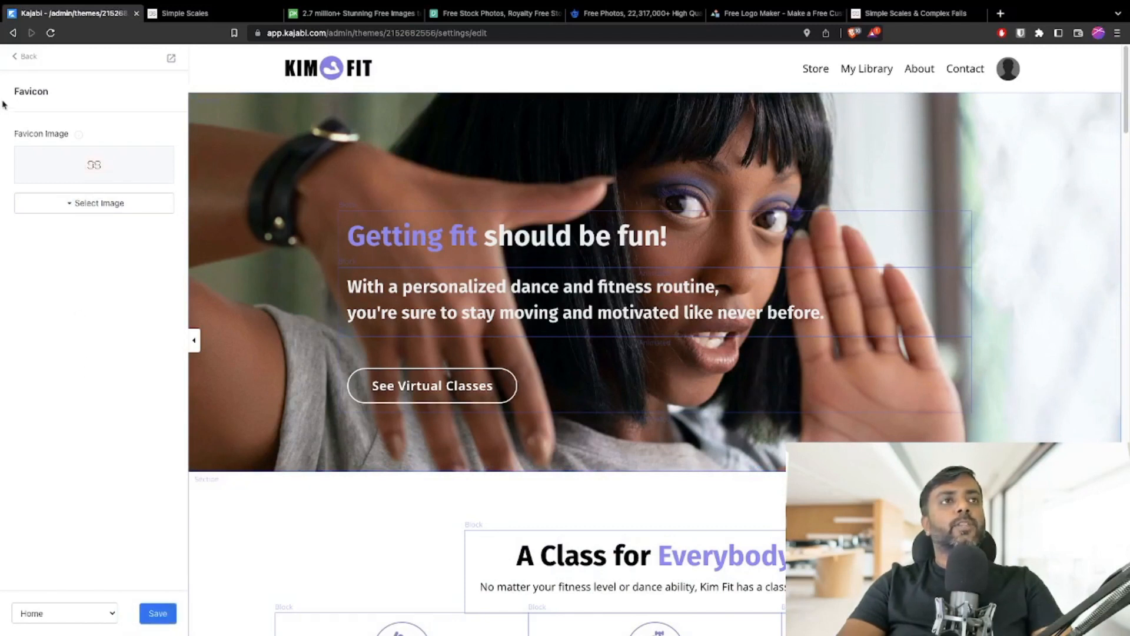
click(19, 62)
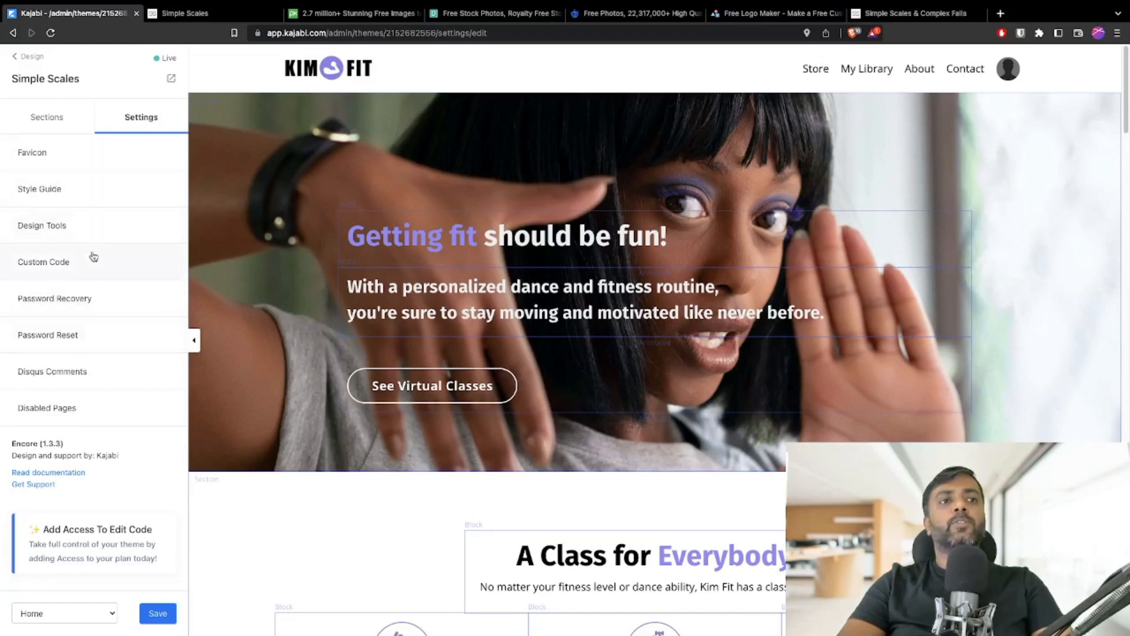
Try light blue #8BBAEE as the primary color in the style guide and restore the original purple
scroll(92, 256, down, 3)
scroll(92, 255, up, 3)
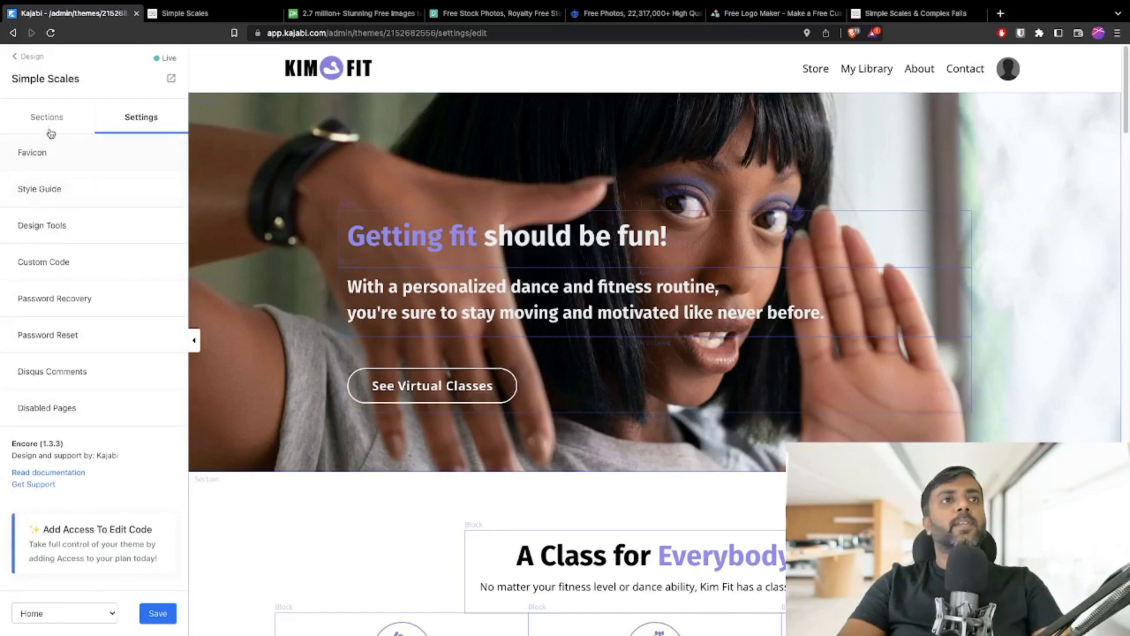
click(50, 194)
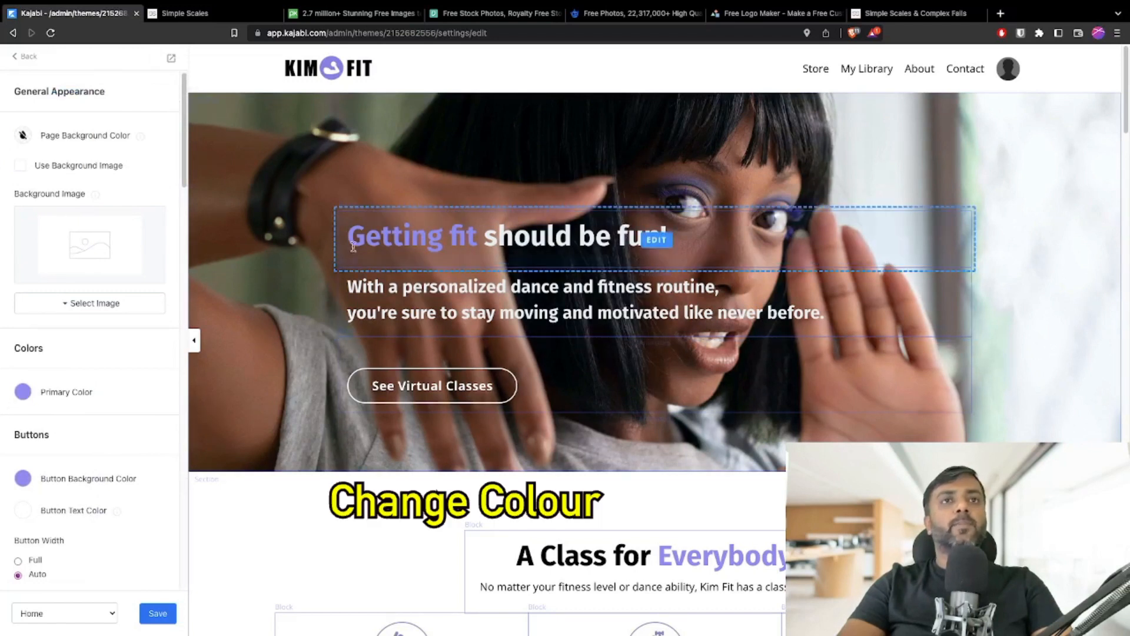
click(23, 391)
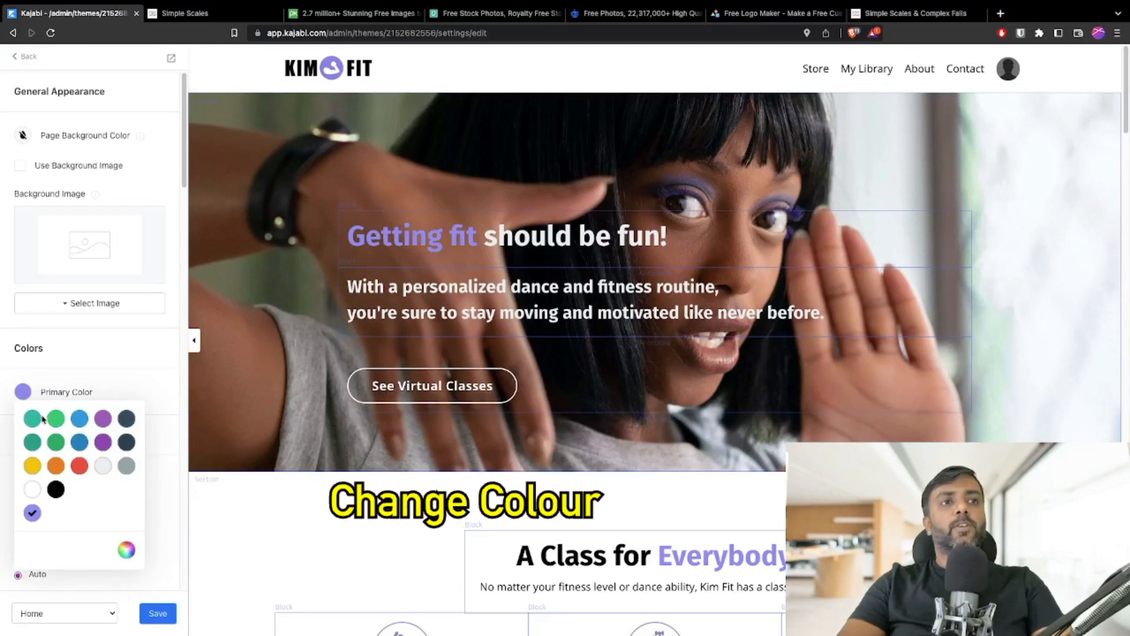
click(129, 552)
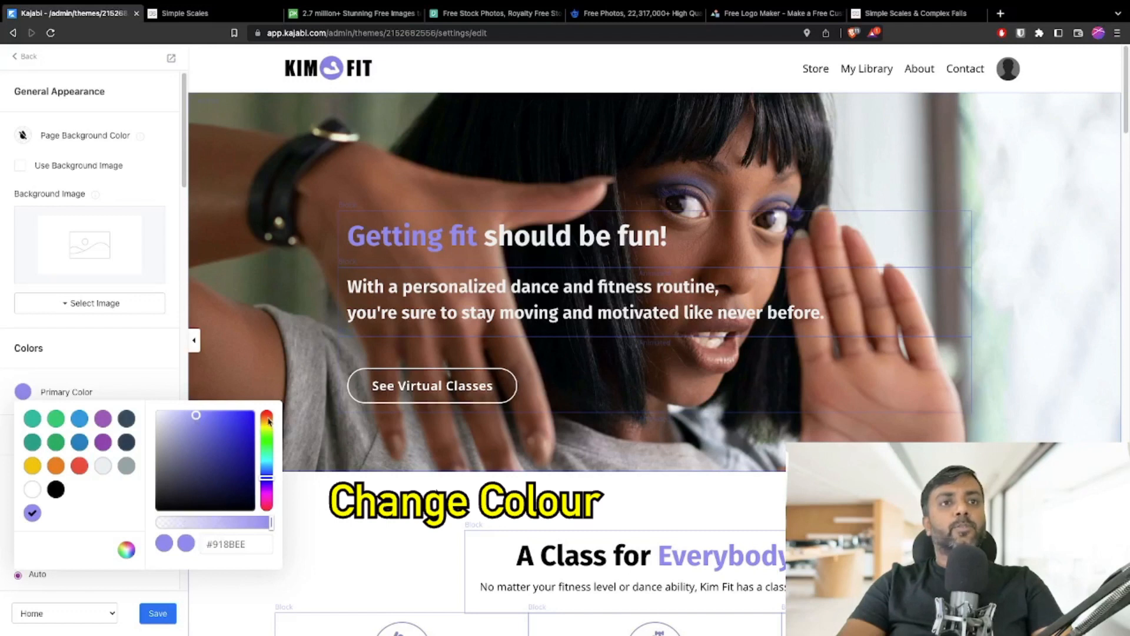
mouse_move(267, 480)
mouse_down()
mouse_move(268, 450)
mouse_move(269, 473)
mouse_up()
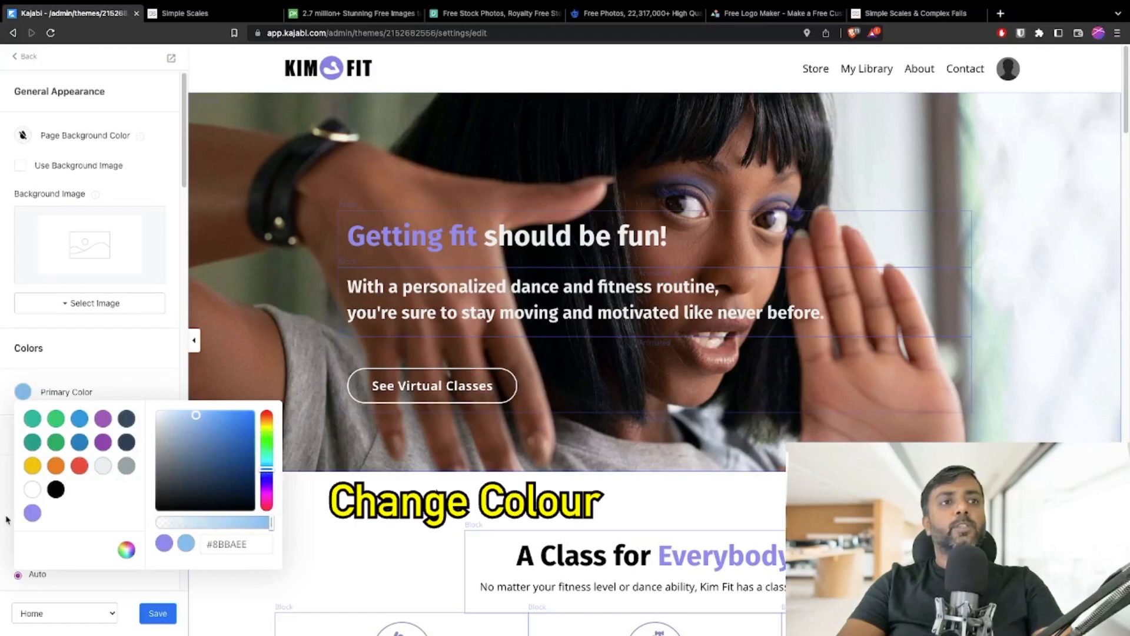
click(33, 513)
click(140, 367)
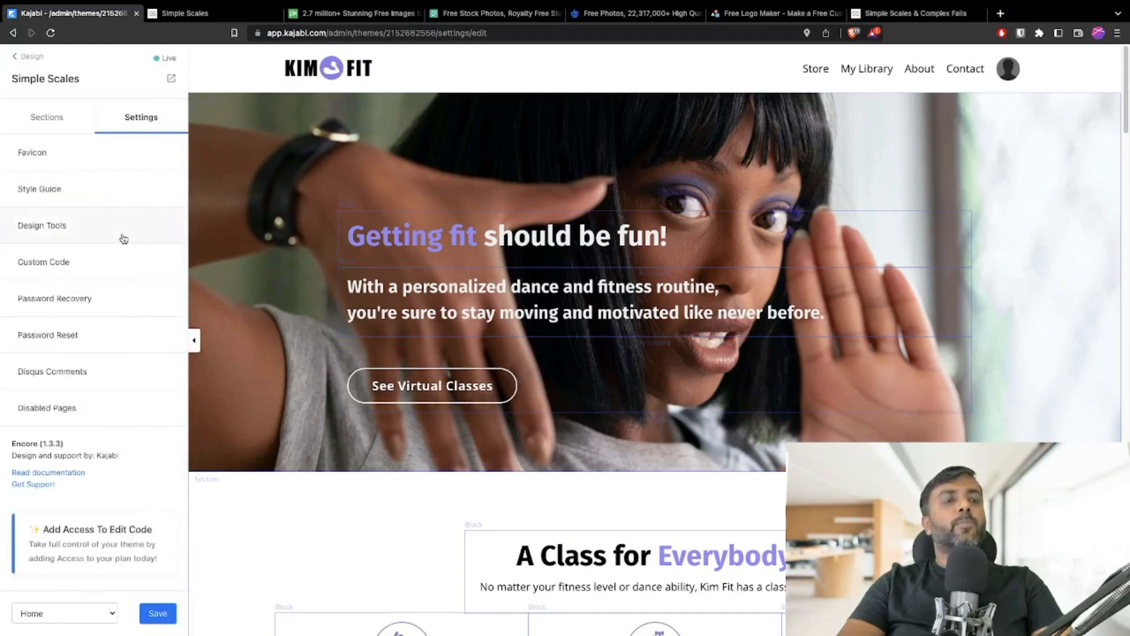
click(41, 122)
click(138, 122)
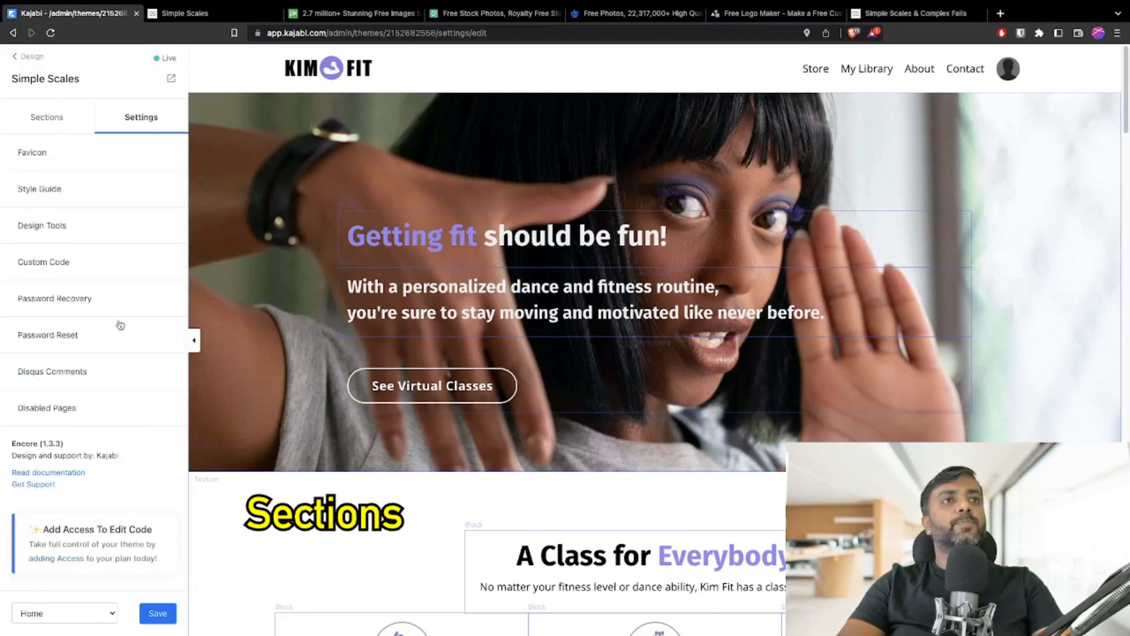
scroll(112, 365, down, 2)
scroll(100, 306, up, 2)
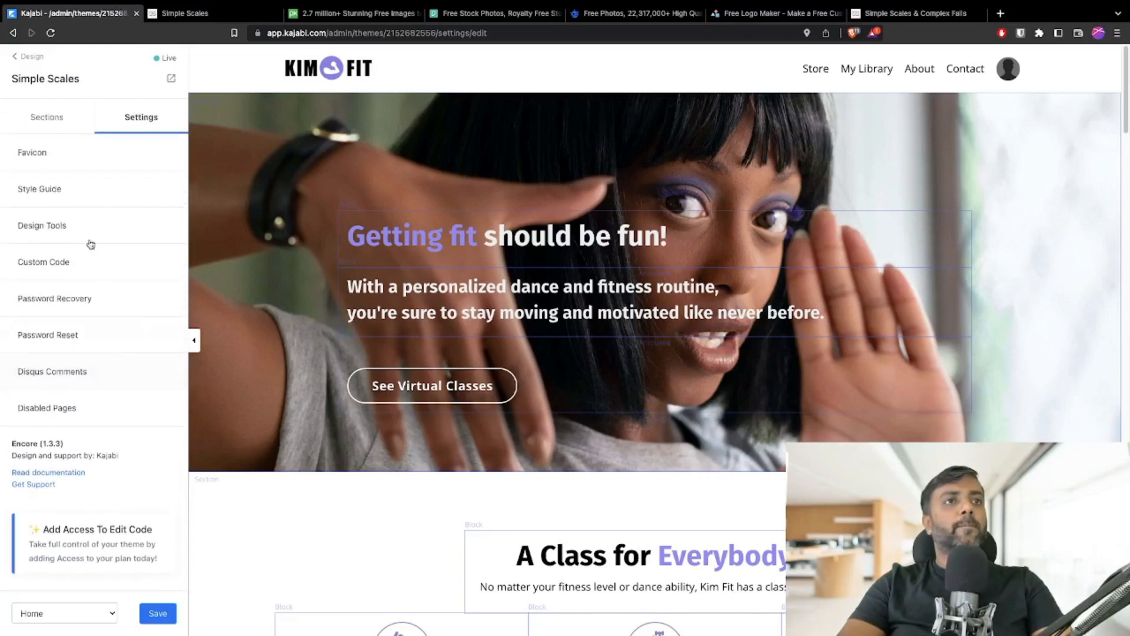
Open the hero headline's text block on the home page and examine its text and block settings
click(42, 127)
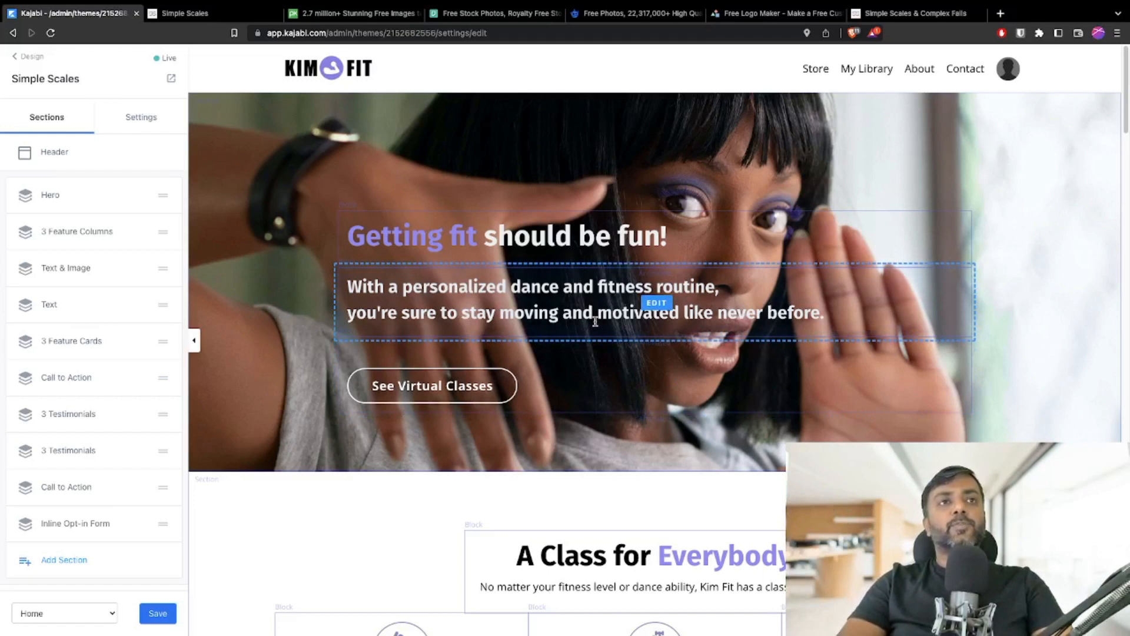
click(650, 235)
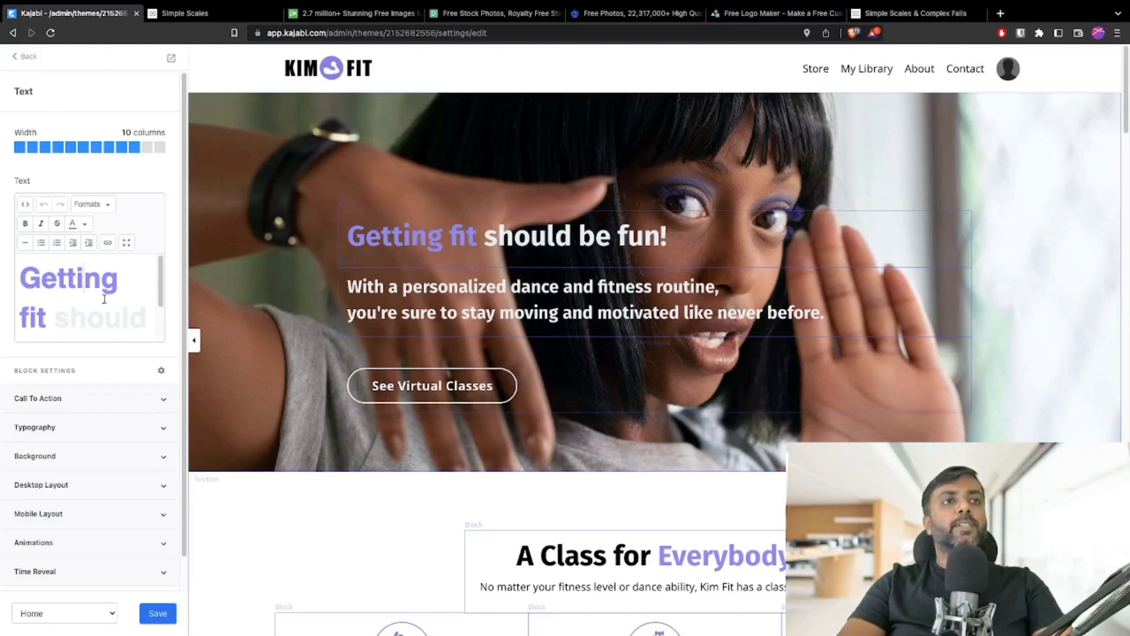
scroll(104, 299, down, 2)
scroll(105, 299, up, 2)
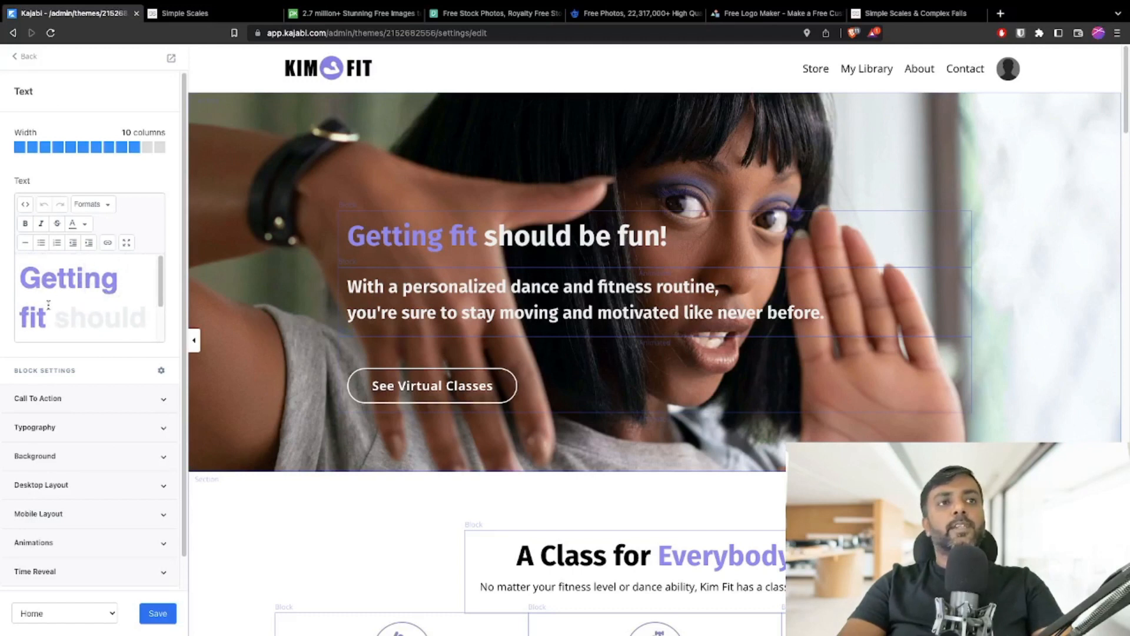
double_click(51, 283)
double_click(74, 312)
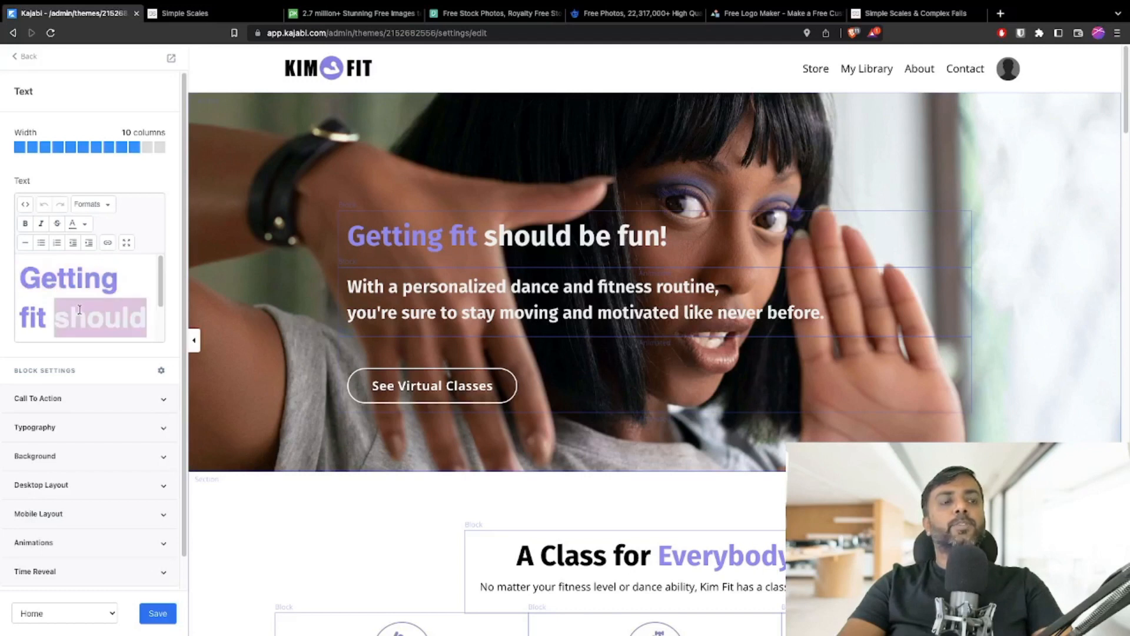
scroll(81, 306, down, 1)
scroll(81, 307, up, 1)
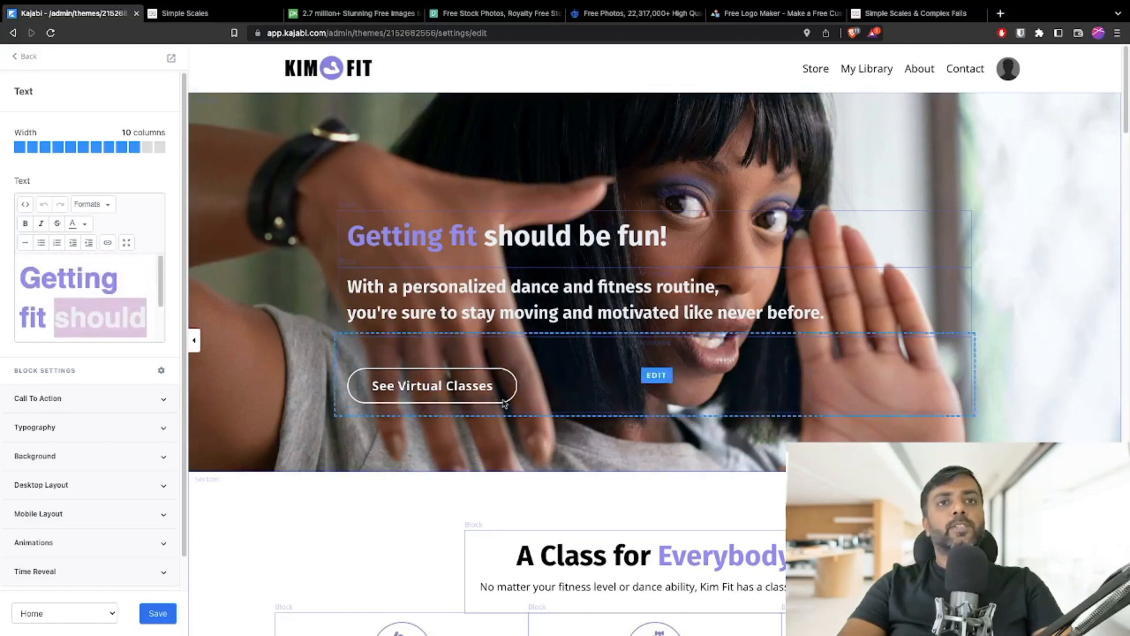
Set the hero button's text to "Click here to download", save the change, and return to the home page's section list
click(434, 387)
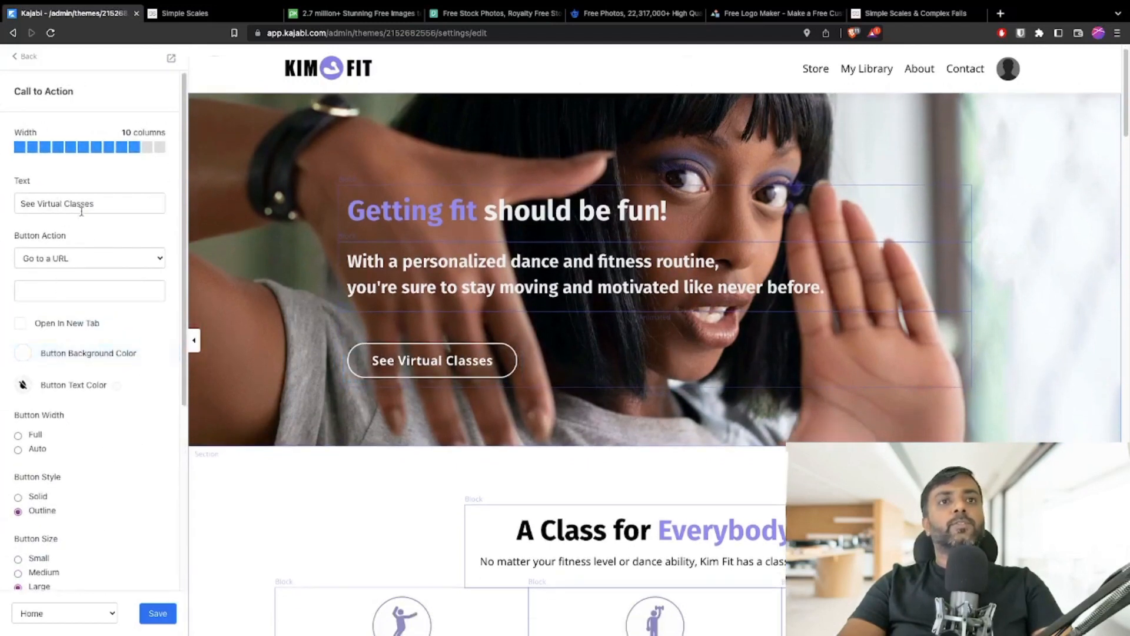
triple_click(62, 200)
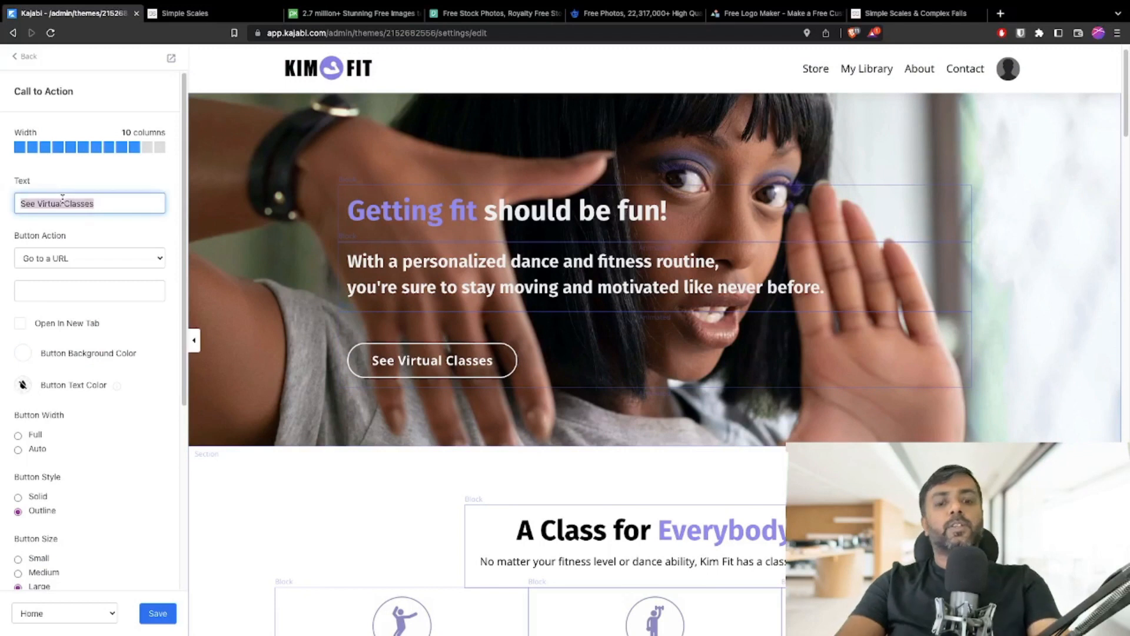
text(Click here to download)
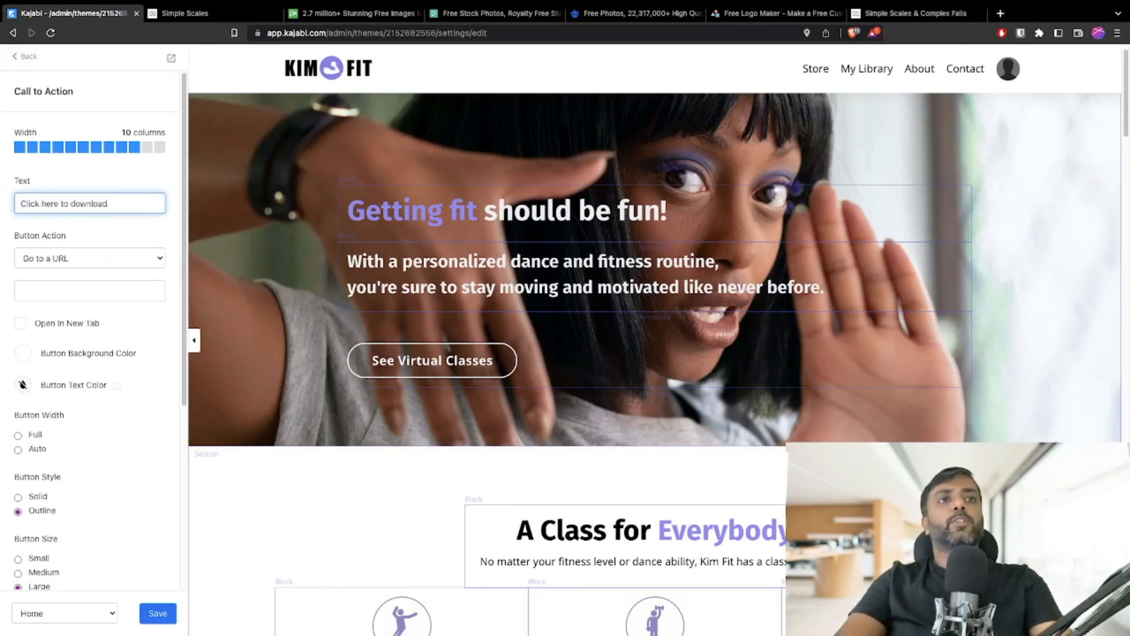
click(157, 613)
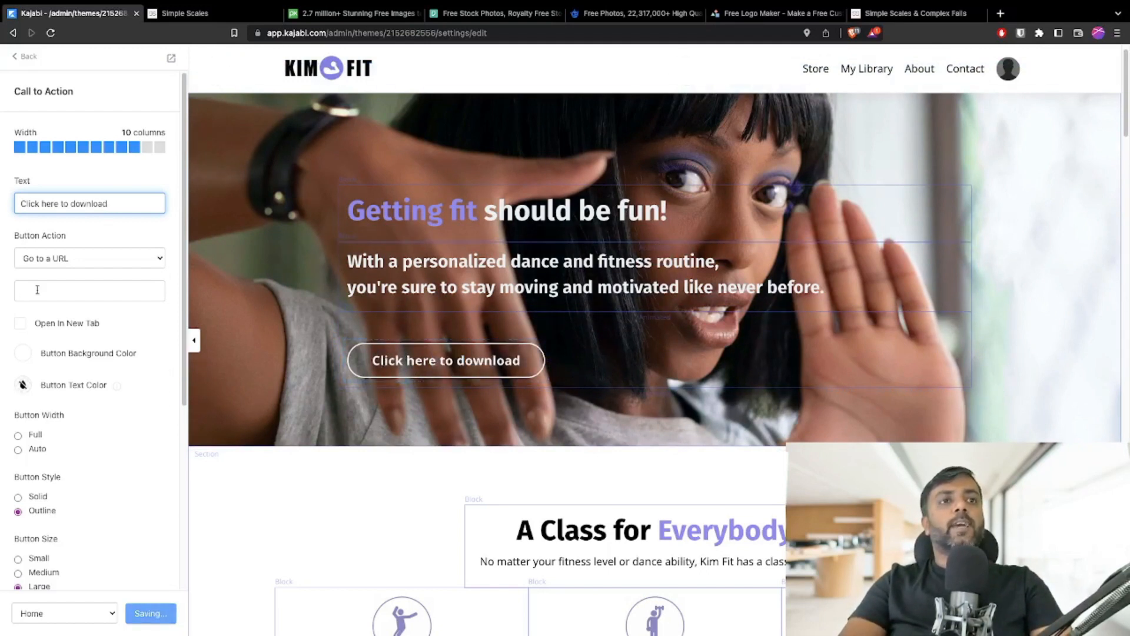
scroll(37, 290, down, 2)
scroll(105, 318, up, 2)
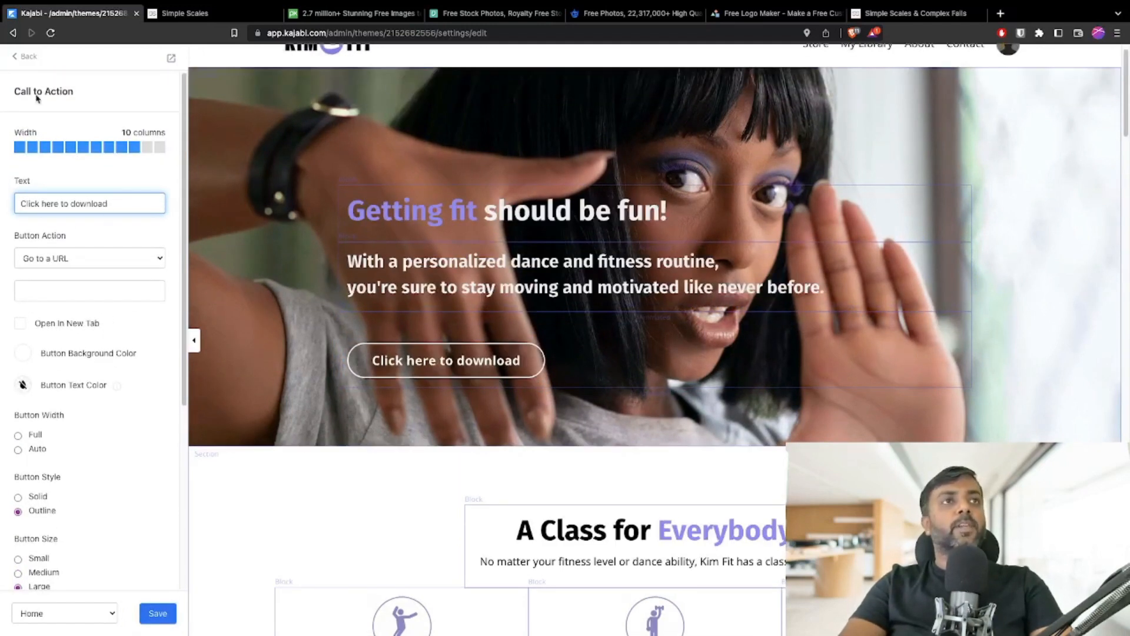
click(26, 59)
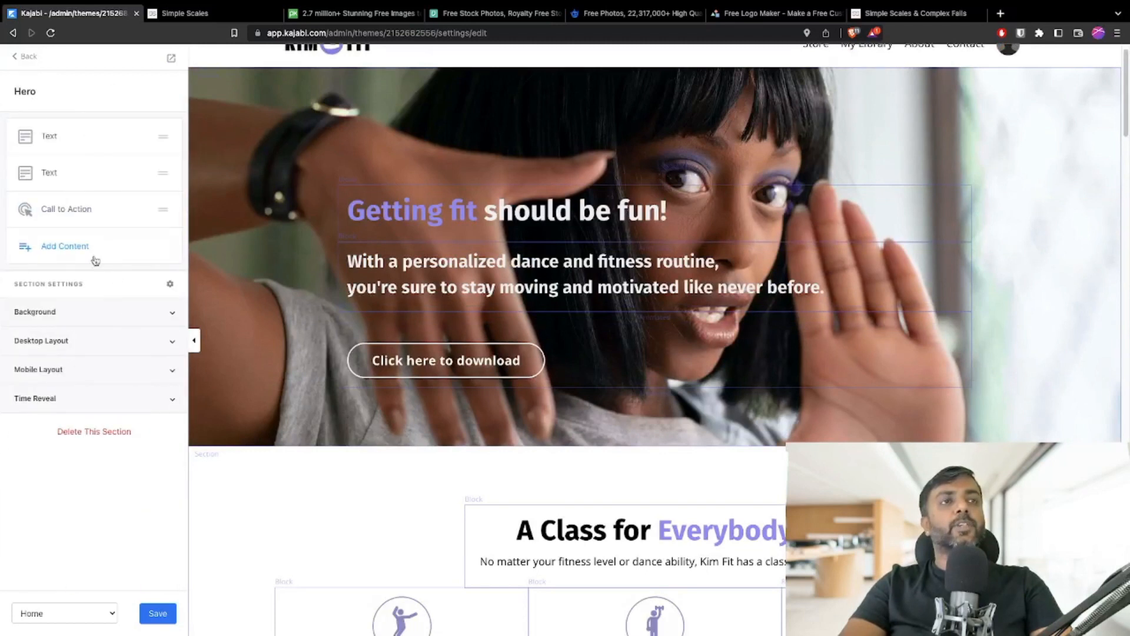
click(17, 57)
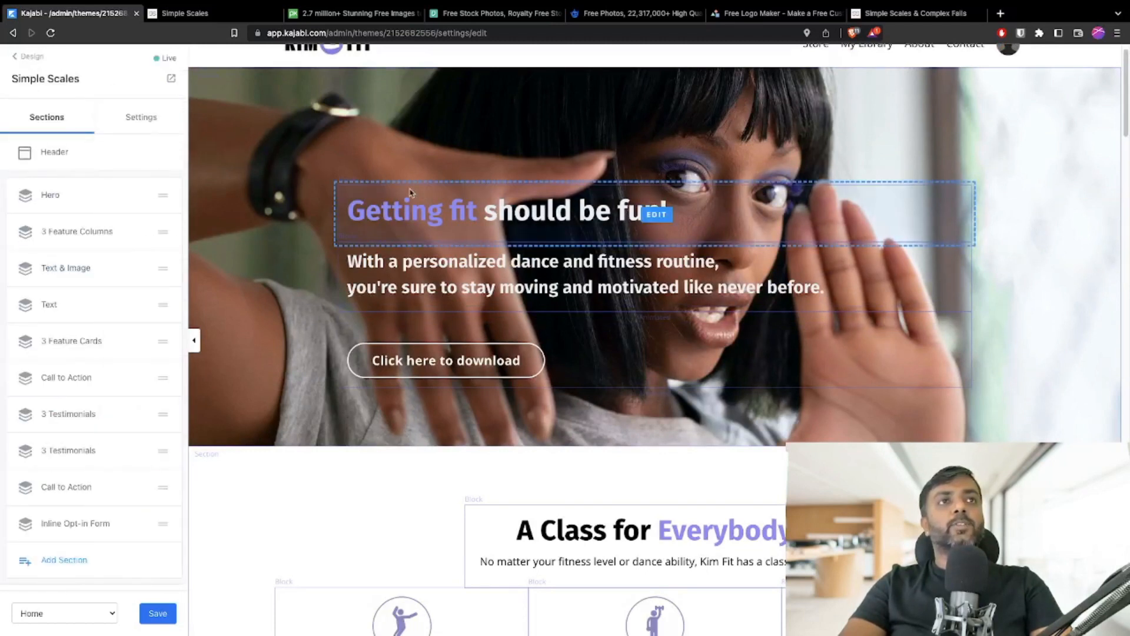
Switch the theme editor from the Home page to the About page
scroll(555, 255, down, 4)
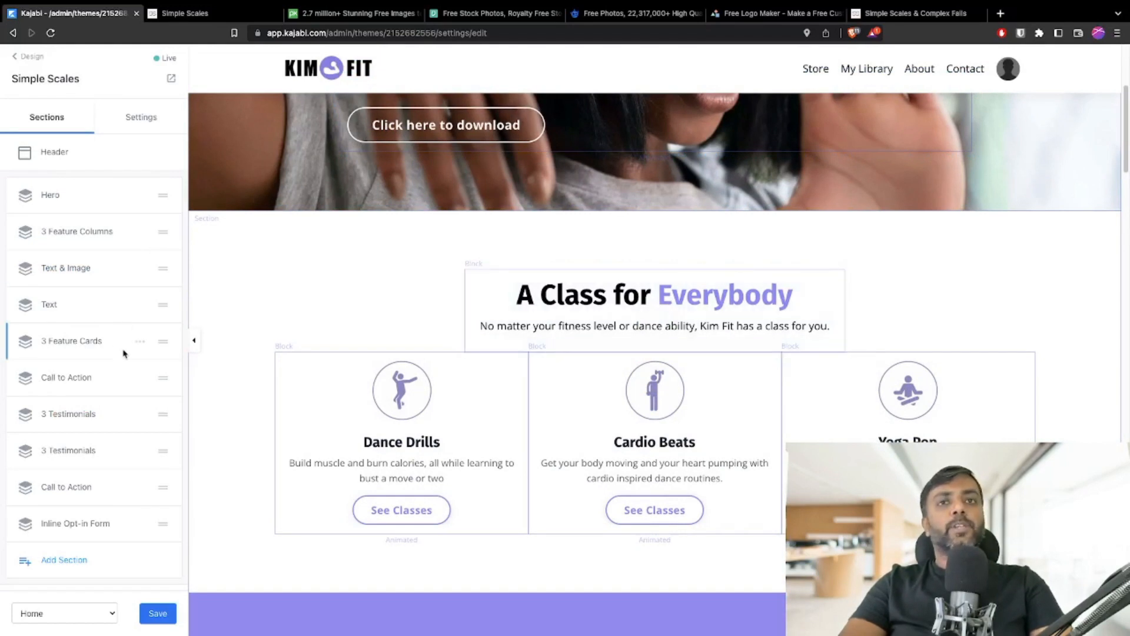
scroll(501, 313, up, 5)
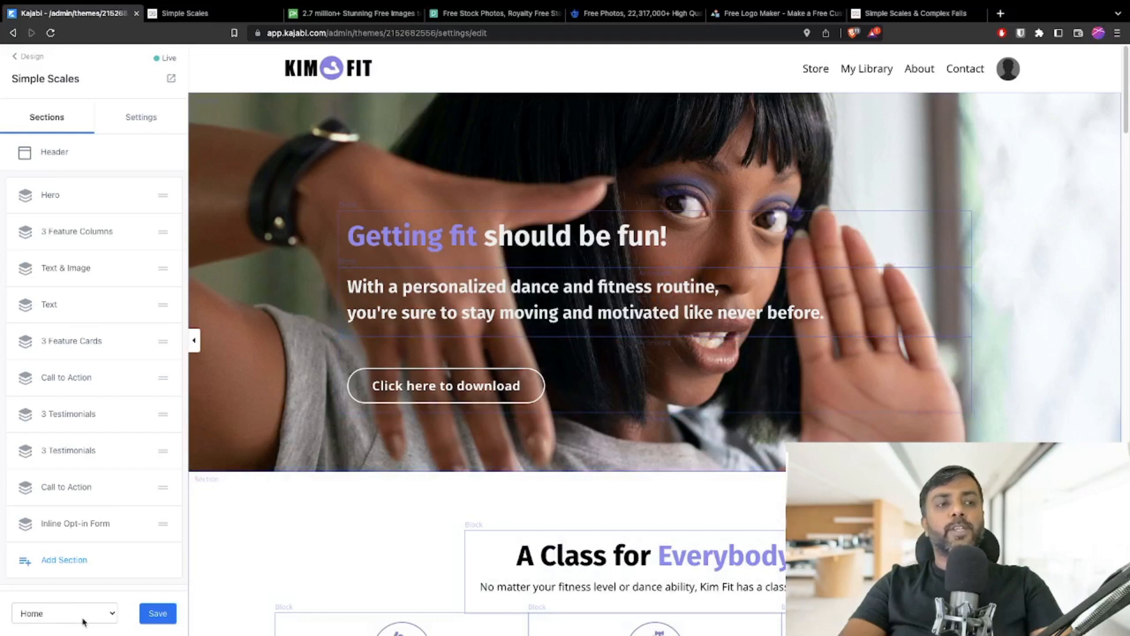
click(113, 620)
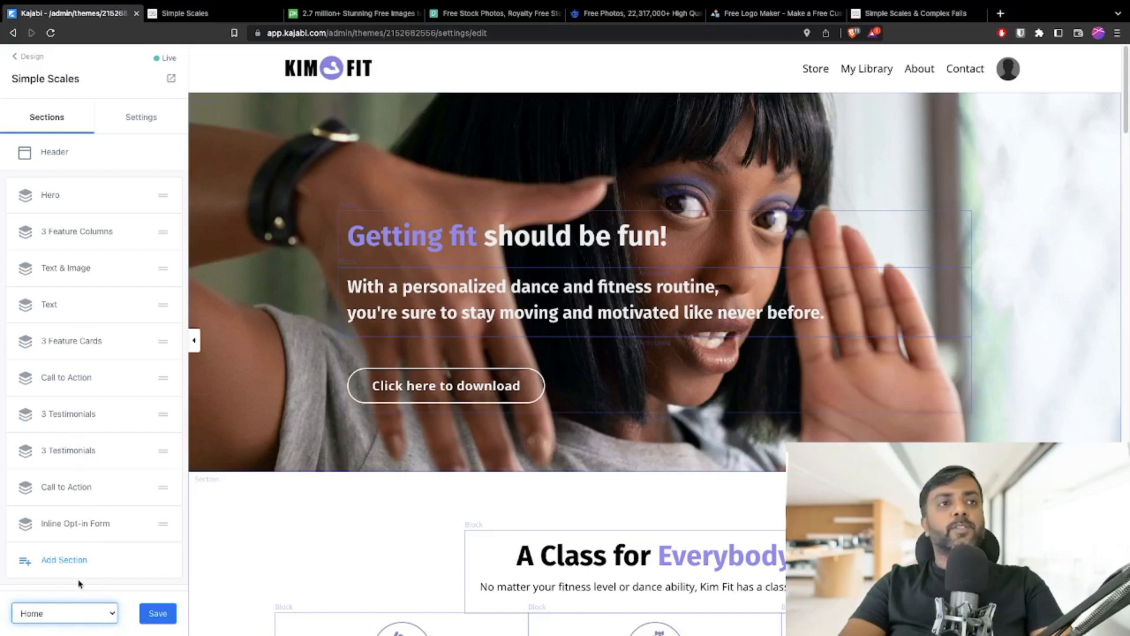
click(154, 618)
click(271, 489)
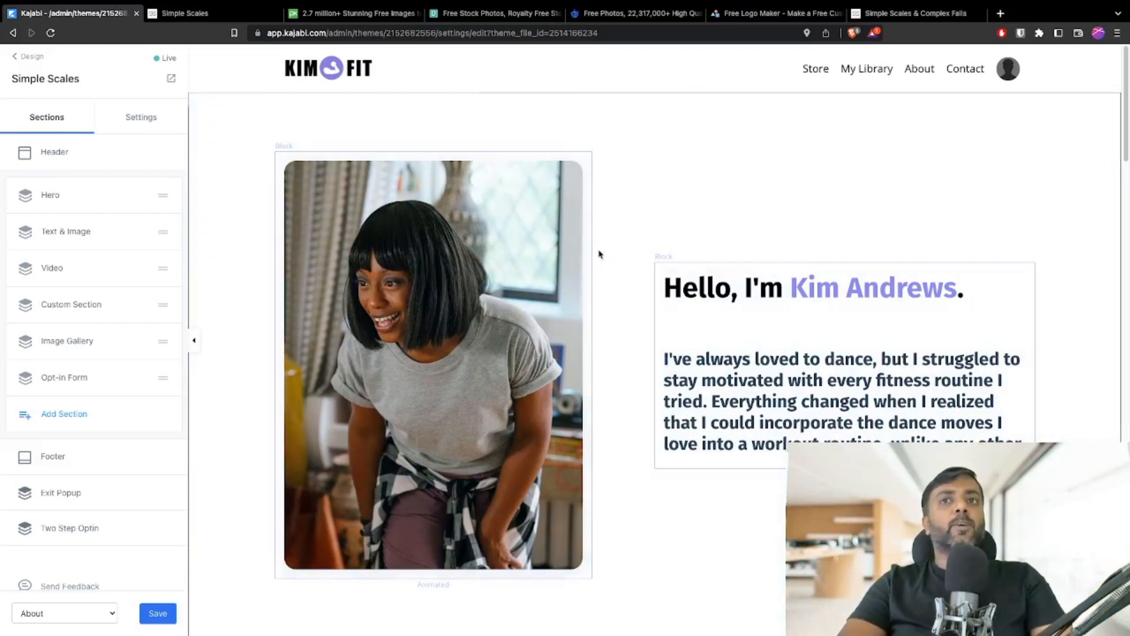
Review the About page's content from the introduction through the image gallery to the contact form
scroll(598, 252, down, 15)
scroll(569, 266, down, 10)
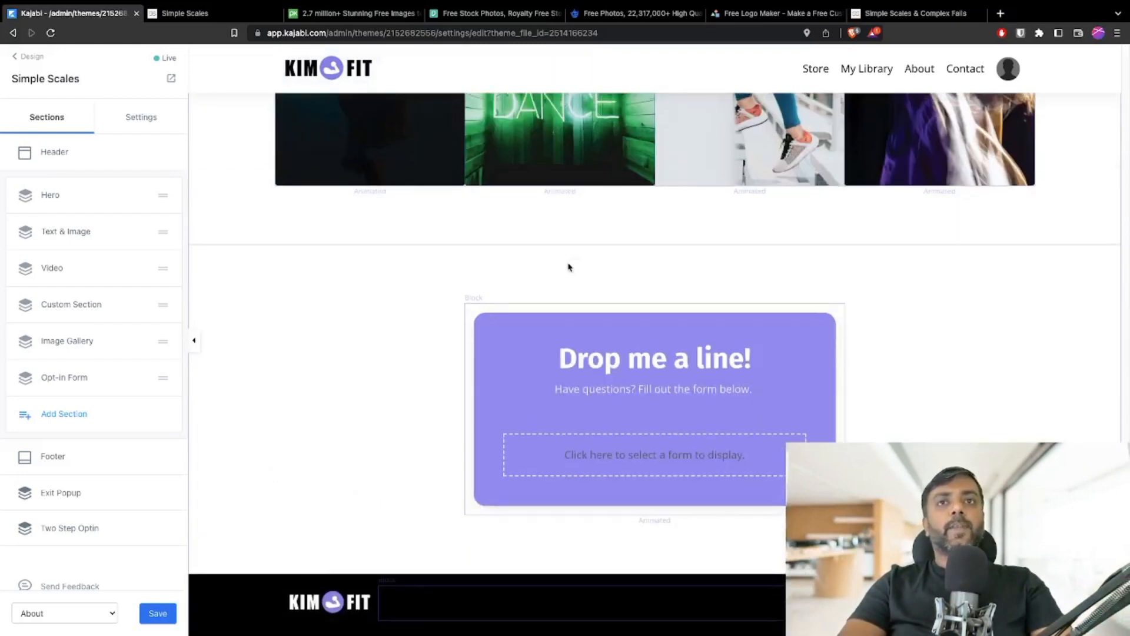
scroll(569, 267, up, 20)
scroll(569, 267, down, 10)
scroll(626, 263, up, 10)
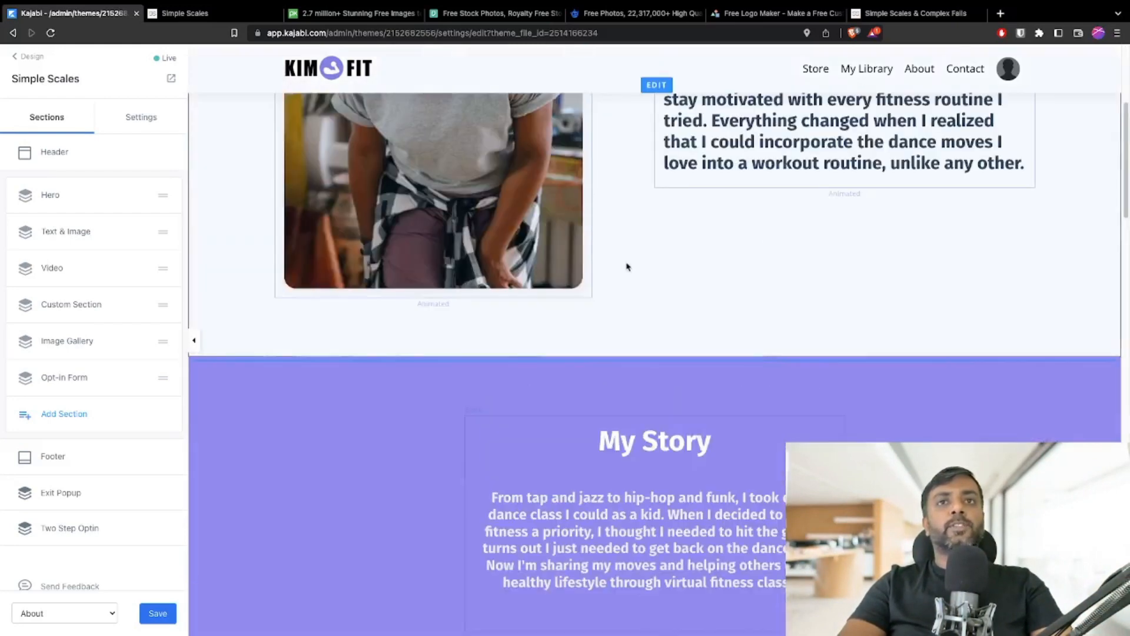
scroll(615, 361, down, 4)
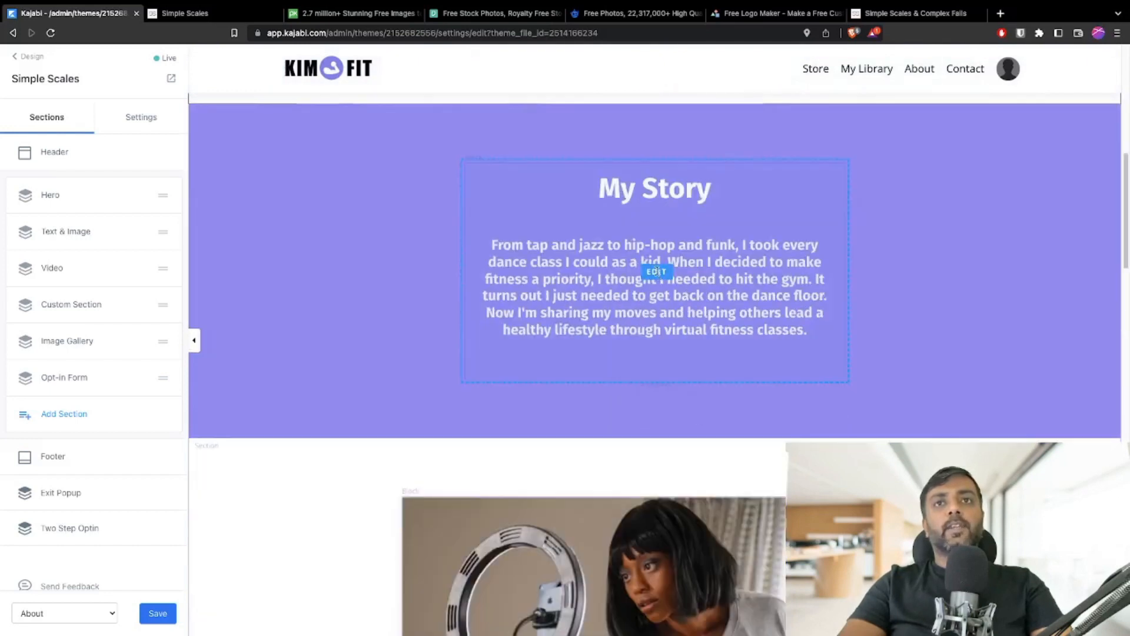
Open the My Story text block to examine its editable text, and return to the About page's section list
click(657, 270)
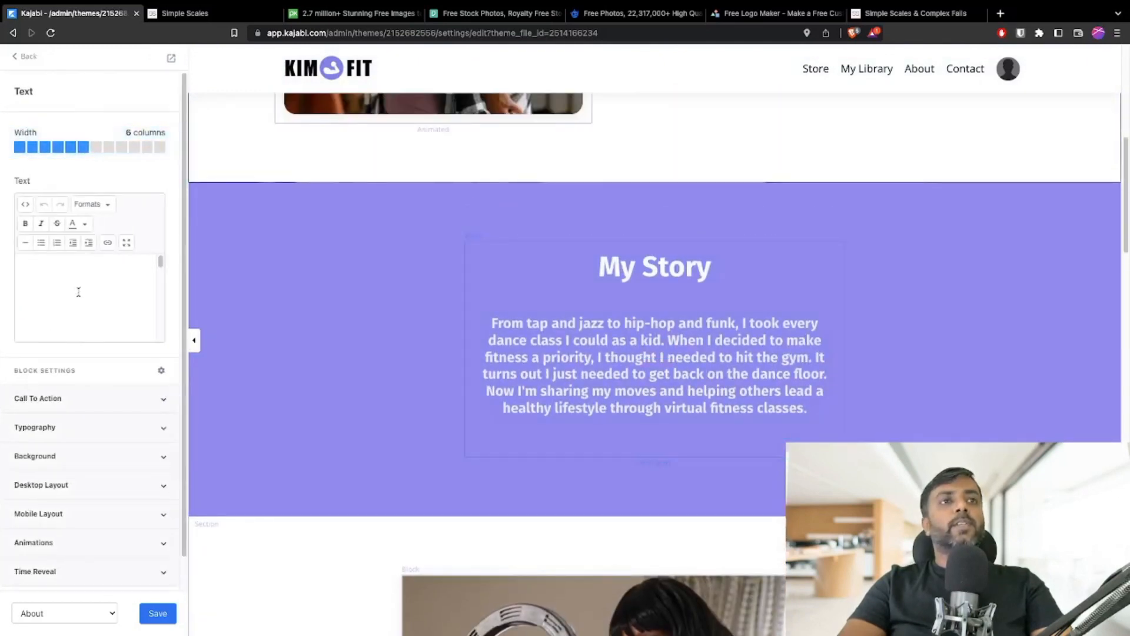
triple_click(99, 287)
scroll(99, 286, down, 3)
scroll(99, 287, up, 3)
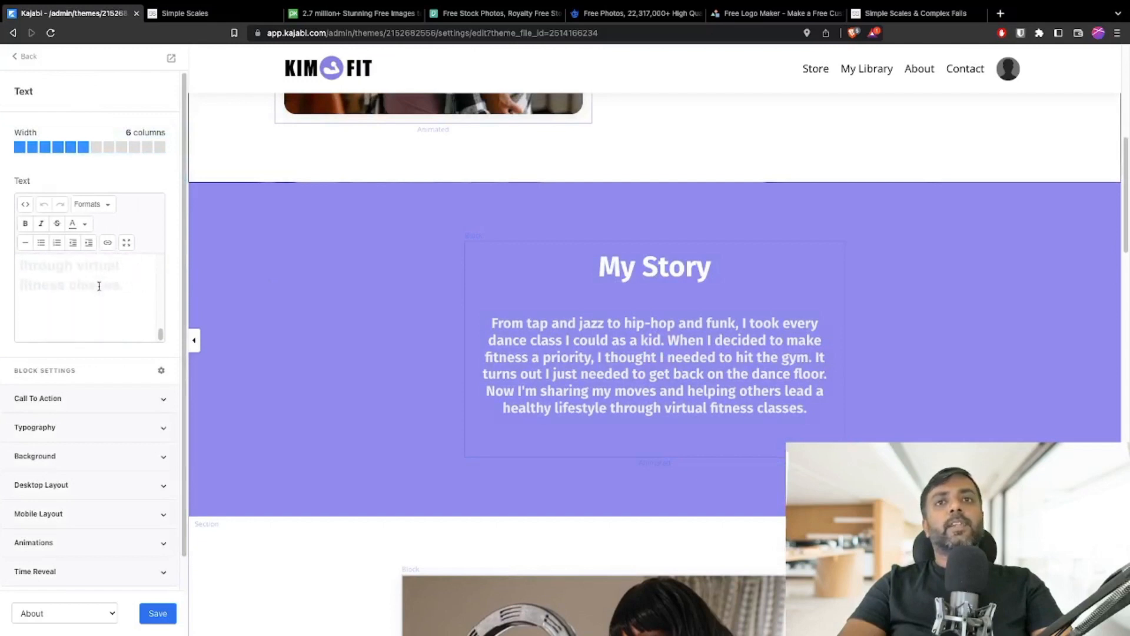
scroll(532, 298, up, 5)
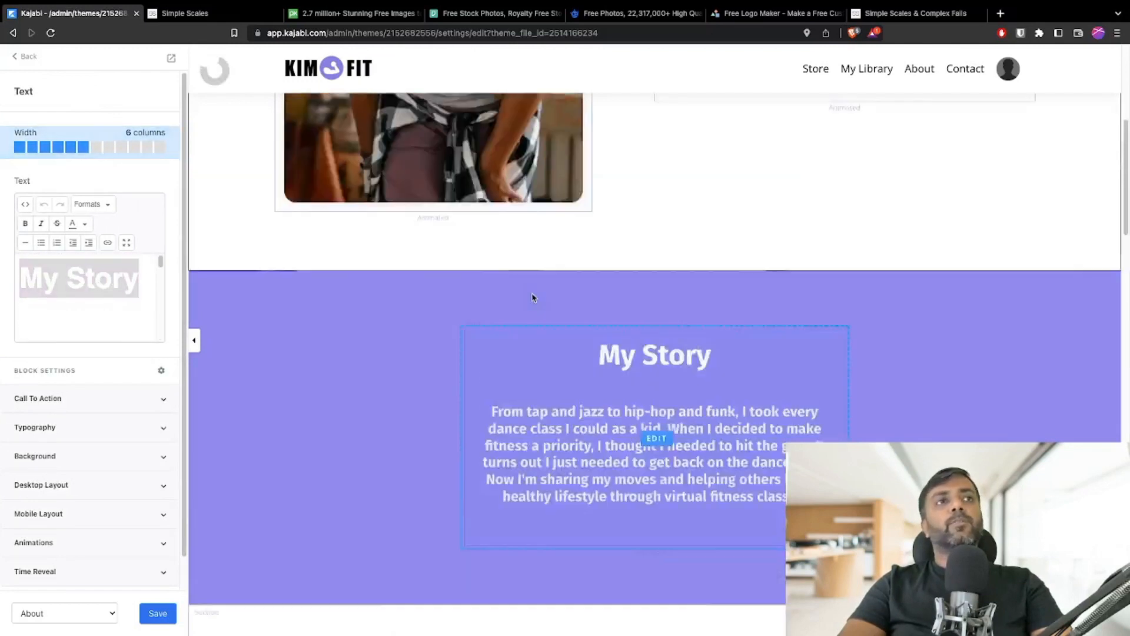
click(26, 61)
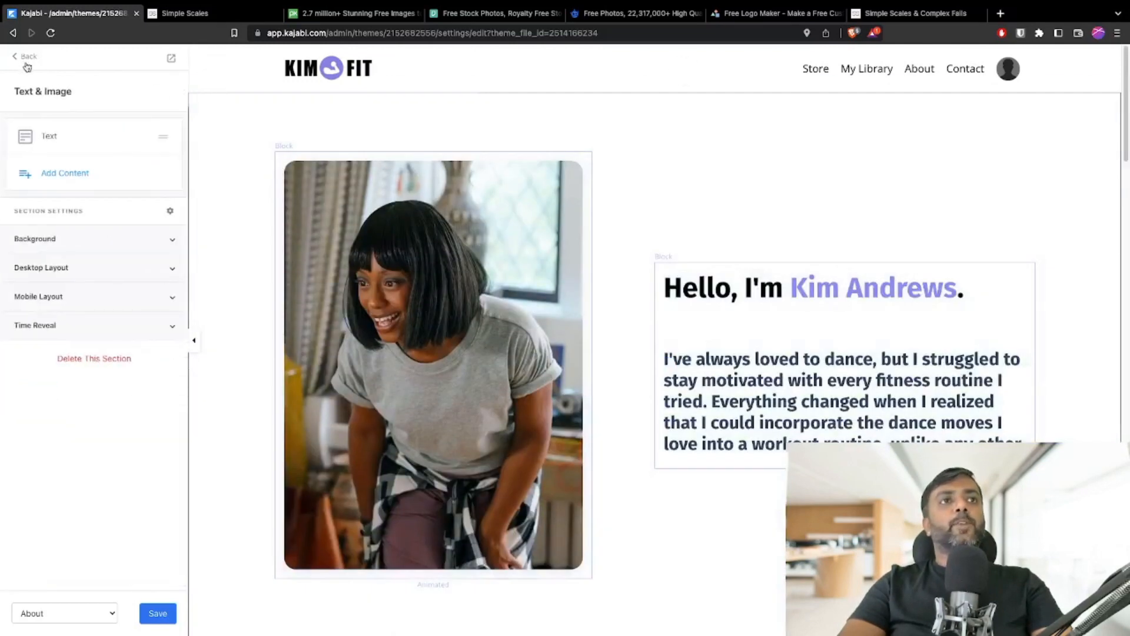
click(26, 61)
scroll(82, 355, down, 1)
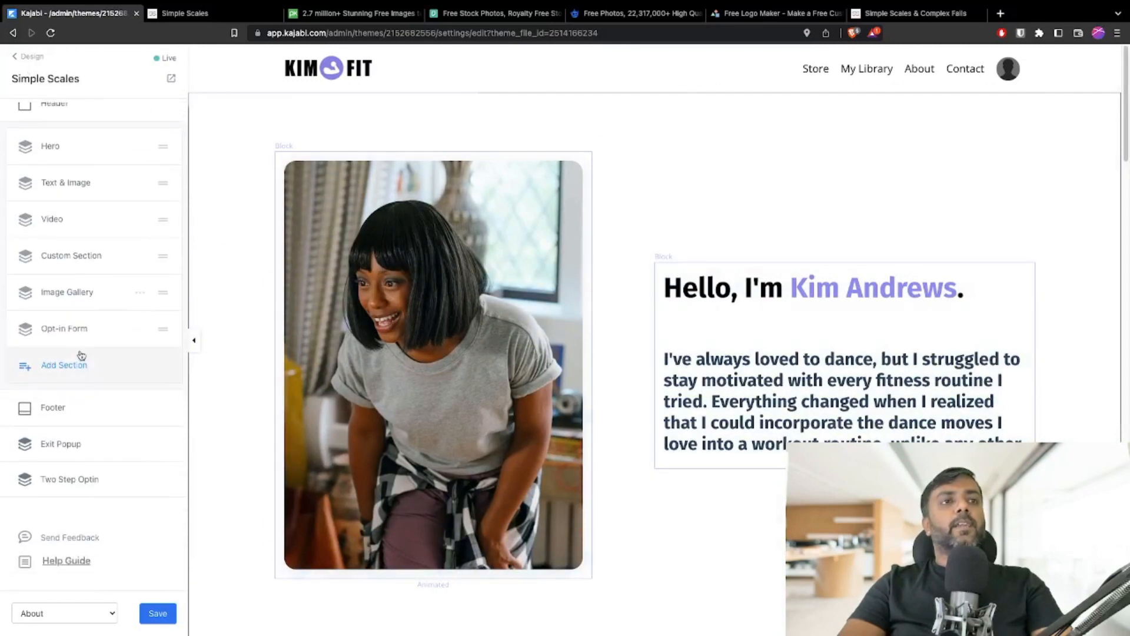
scroll(79, 203, up, 1)
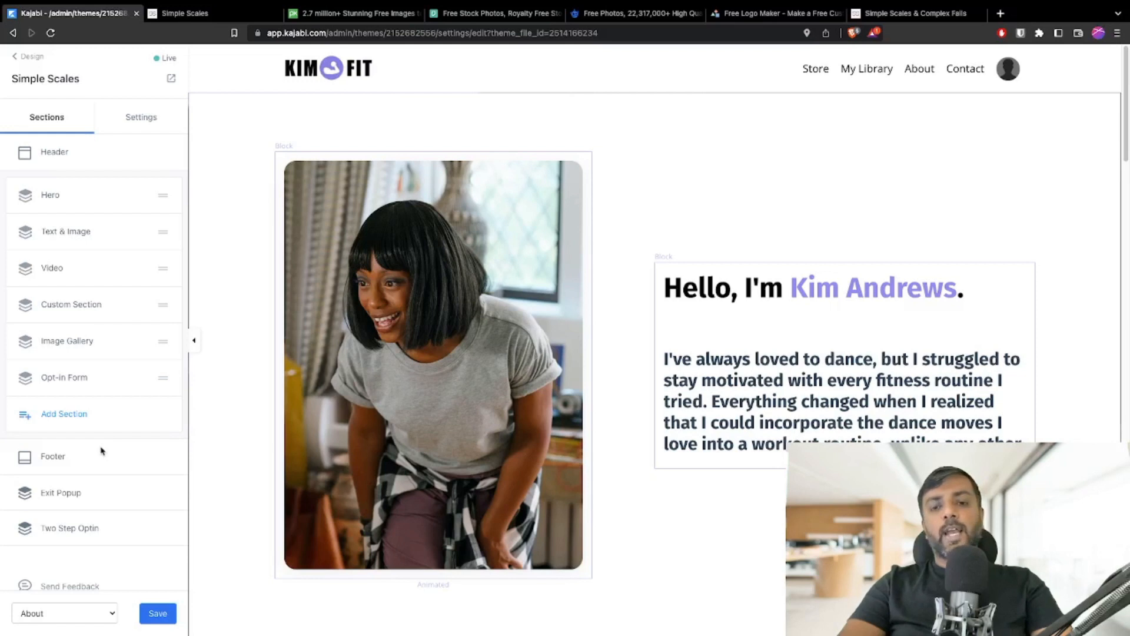
Add a basic Text section to the About page and move it above the Hero section
click(57, 416)
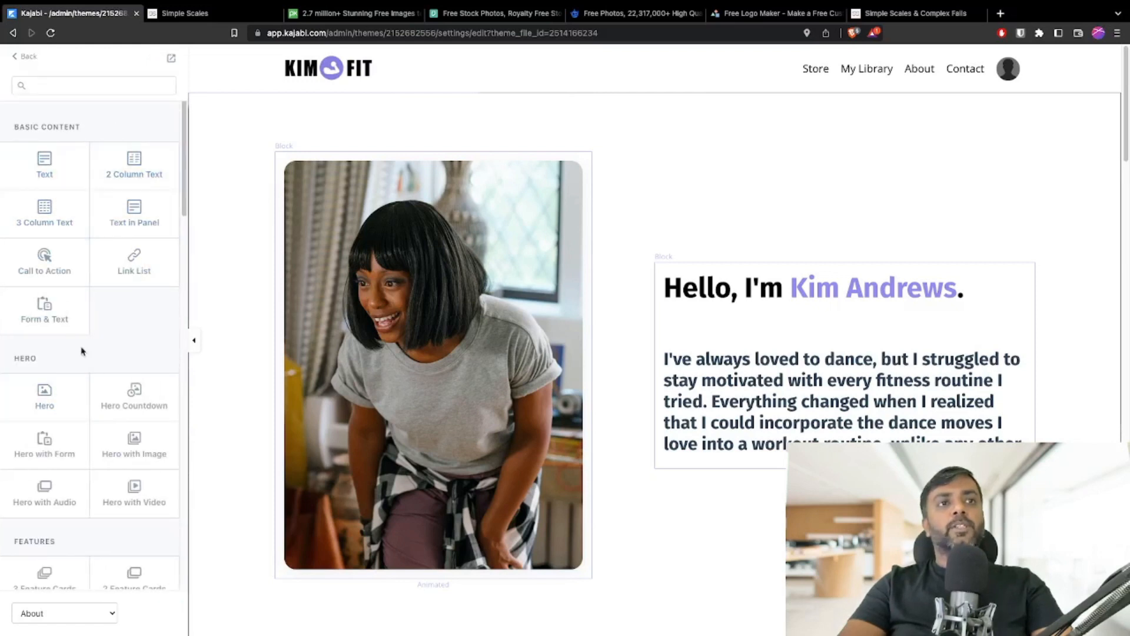
scroll(111, 389, down, 3)
scroll(105, 389, up, 3)
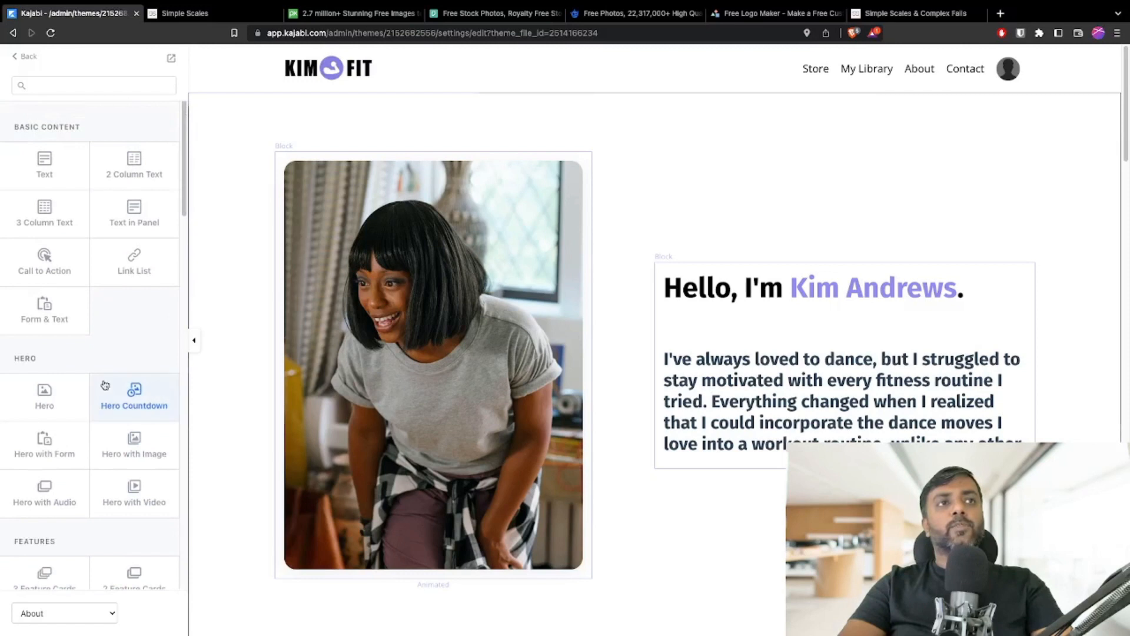
drag(52, 171, 482, 376)
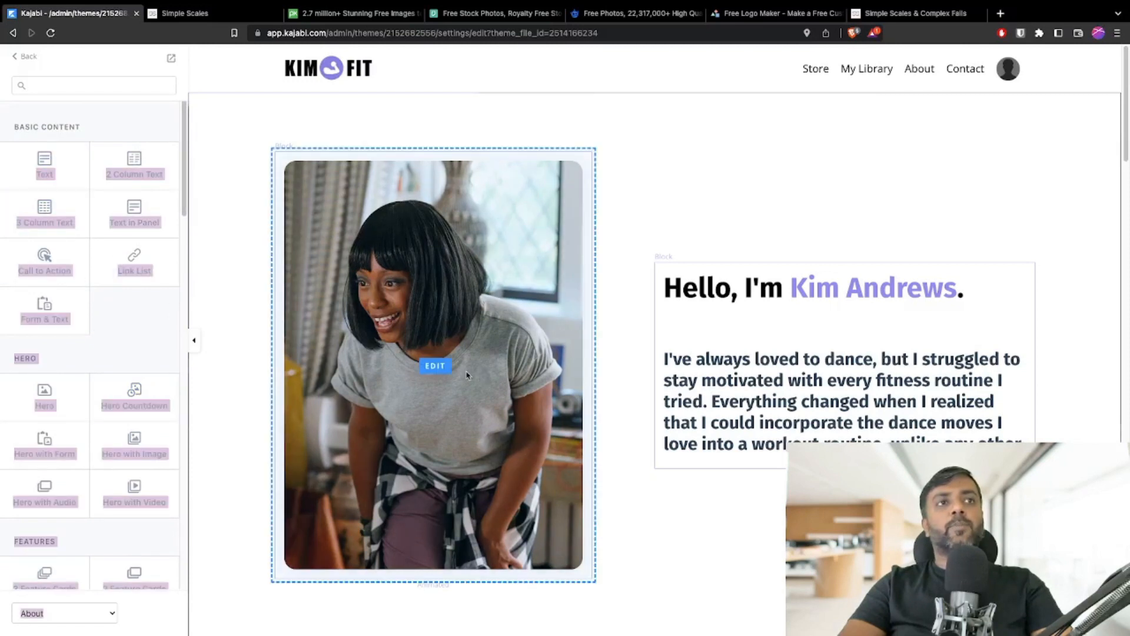
click(128, 317)
click(62, 179)
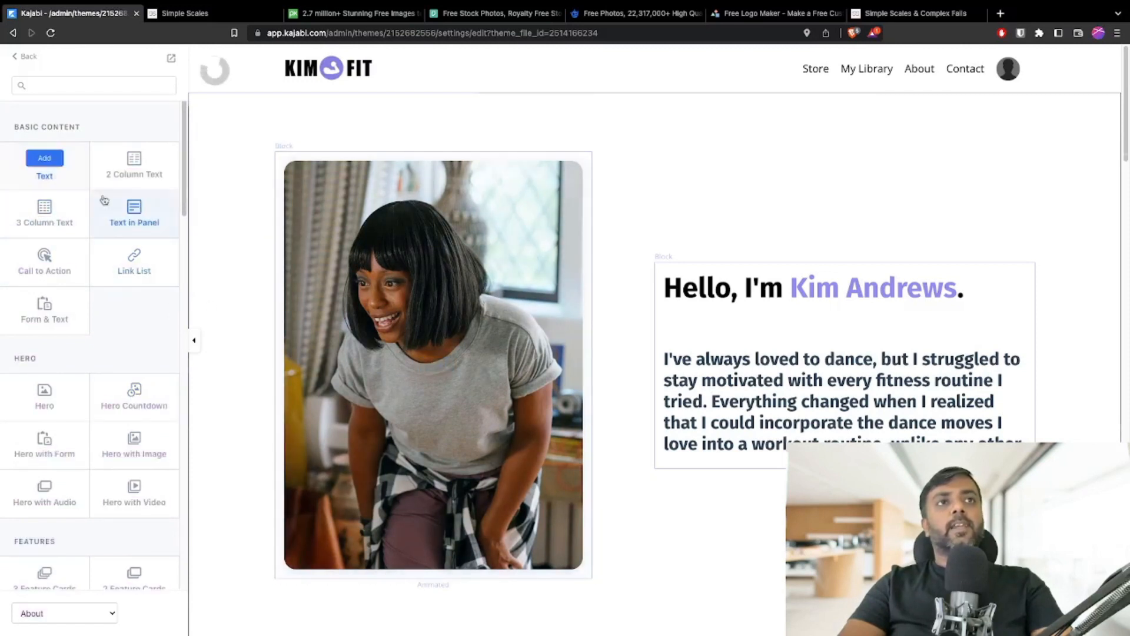
click(45, 158)
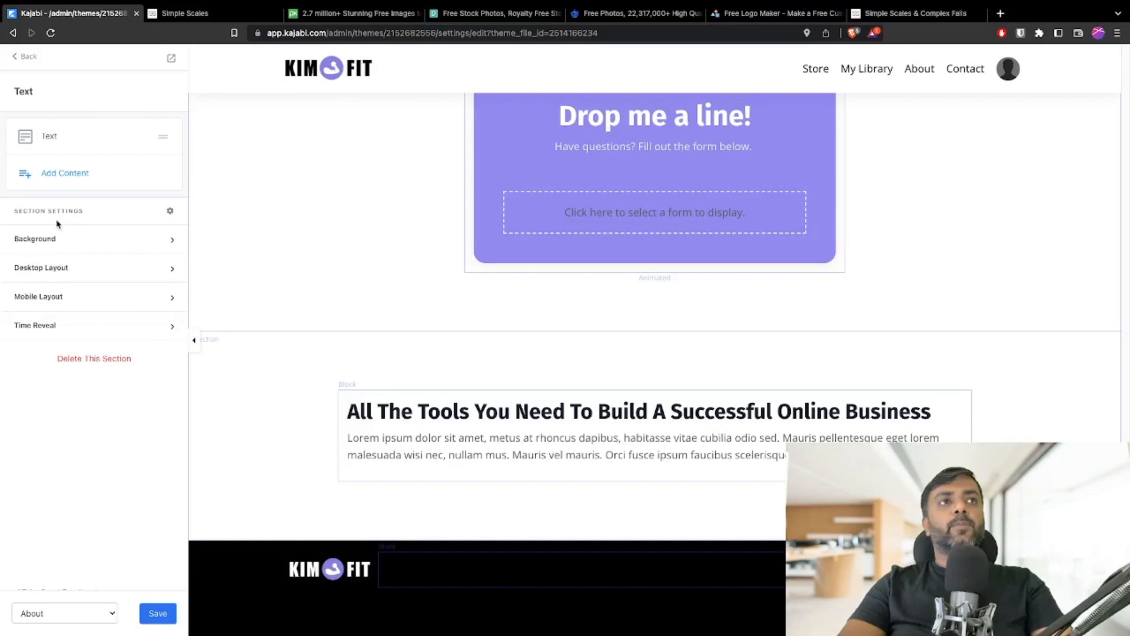
click(16, 59)
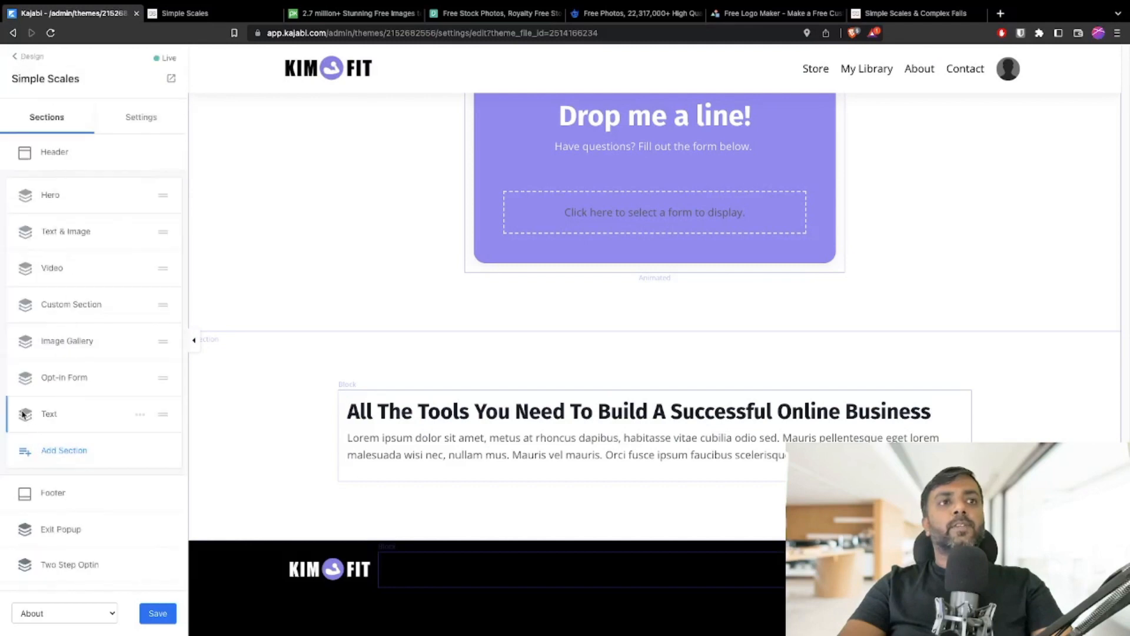
drag(161, 414, 159, 190)
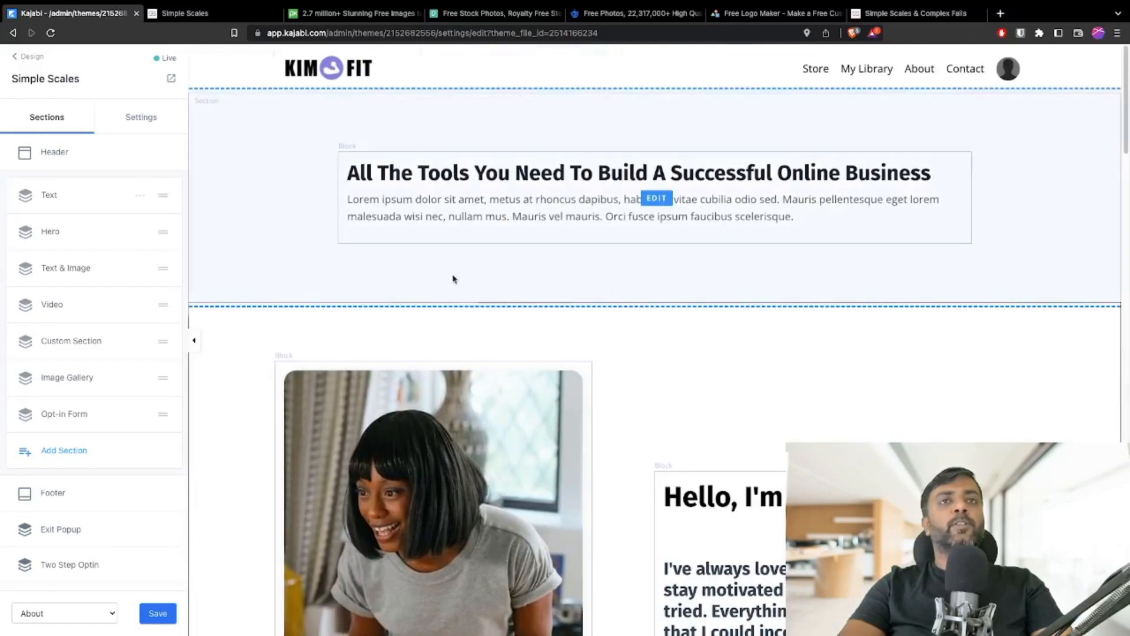
Delete the Text section above the Hero on the About page and save the page
click(146, 199)
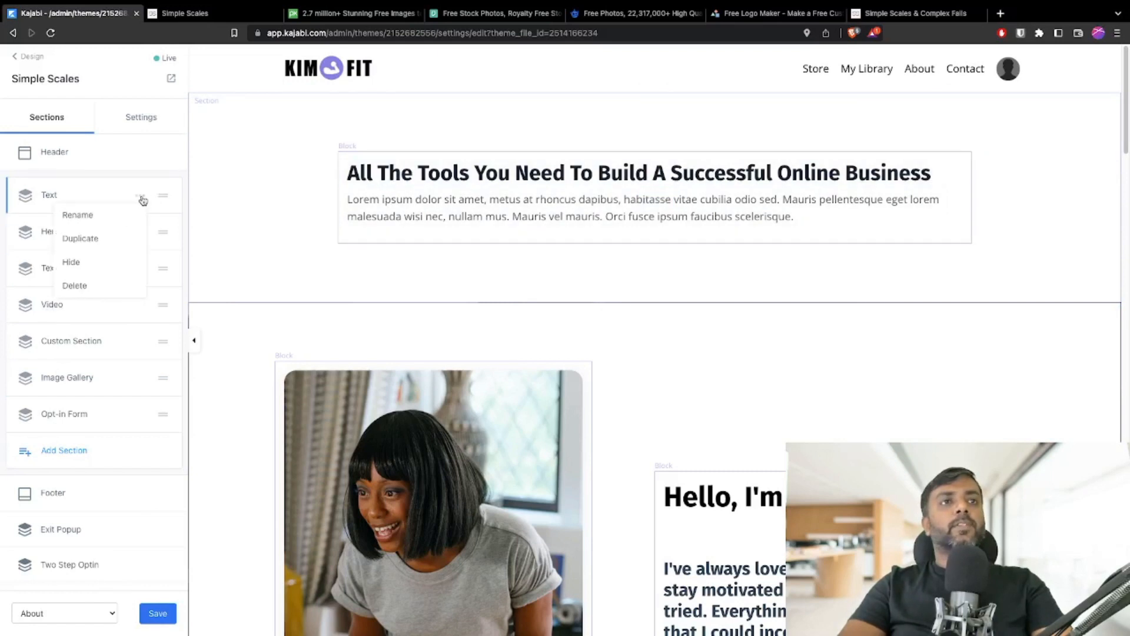
click(145, 196)
click(140, 198)
click(141, 199)
click(103, 287)
click(159, 616)
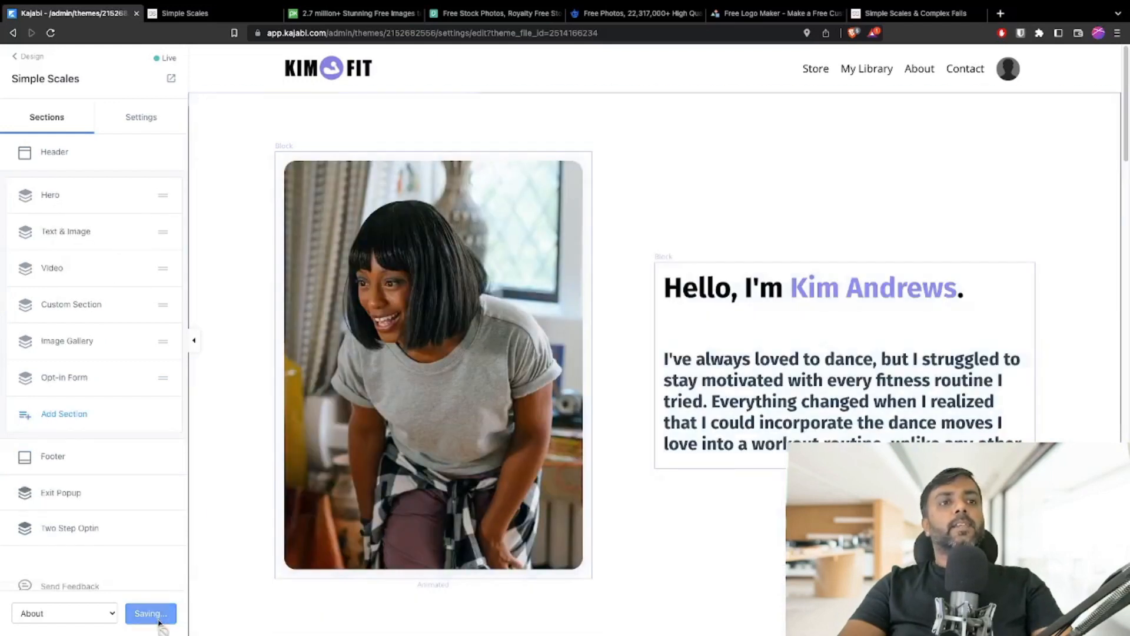
Switch the page being edited to Home and on to Library, and look through the Library page's offer sections
click(89, 622)
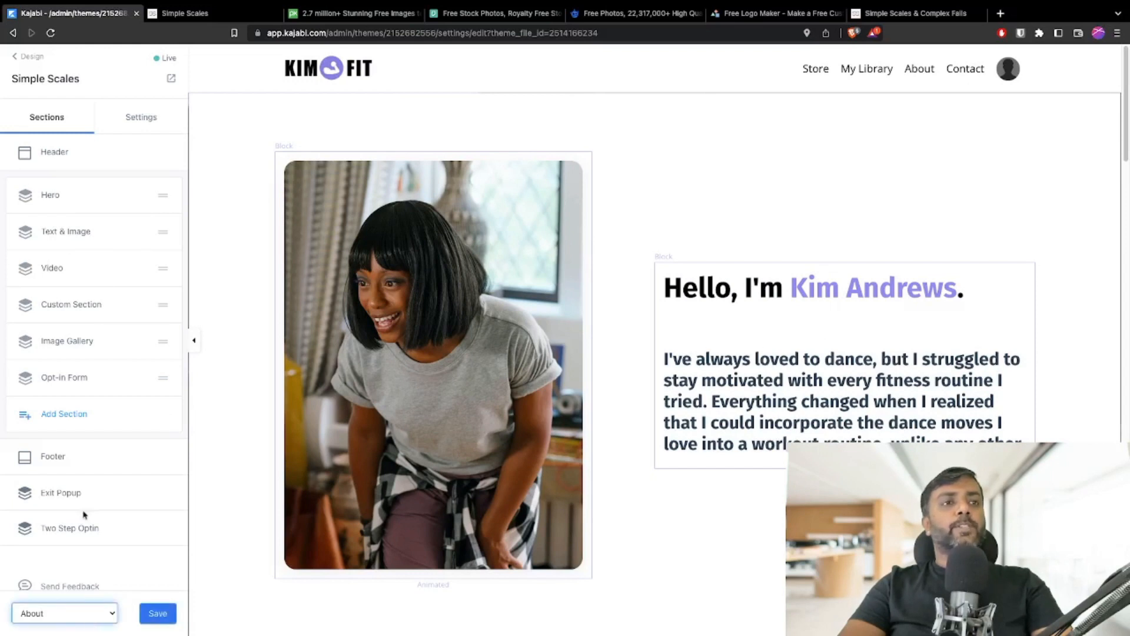
click(90, 465)
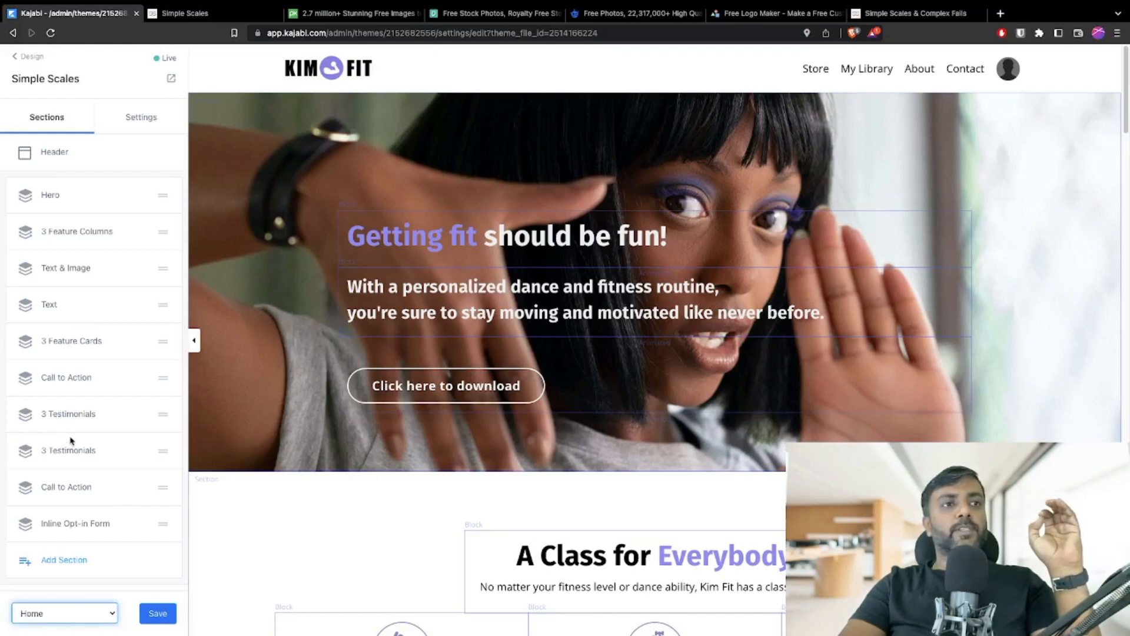
click(35, 446)
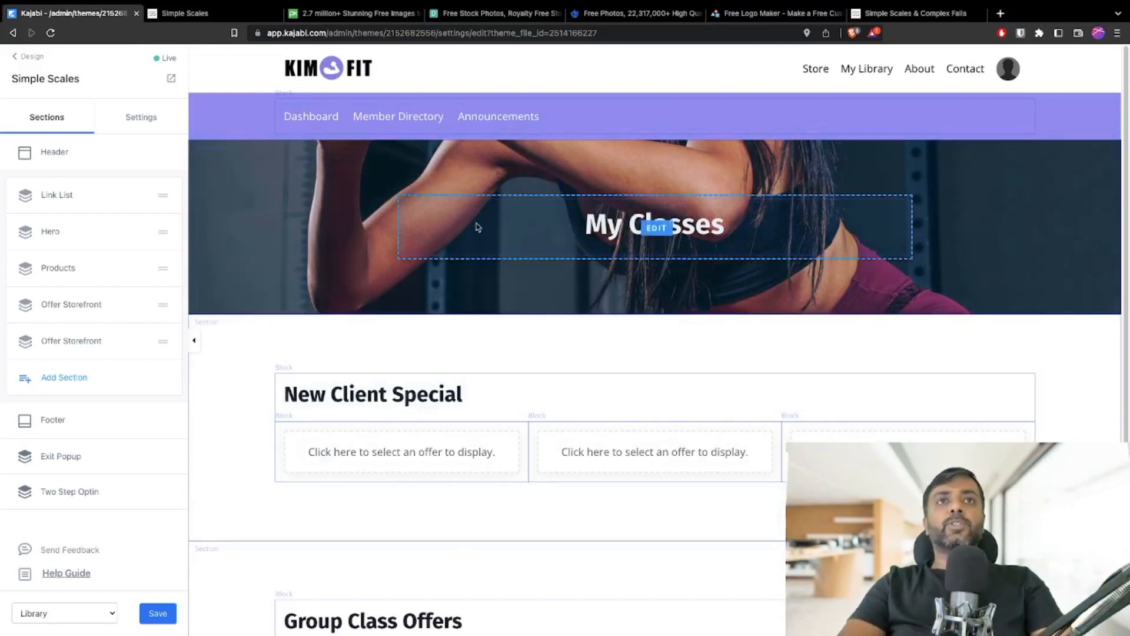
scroll(676, 369, down, 3)
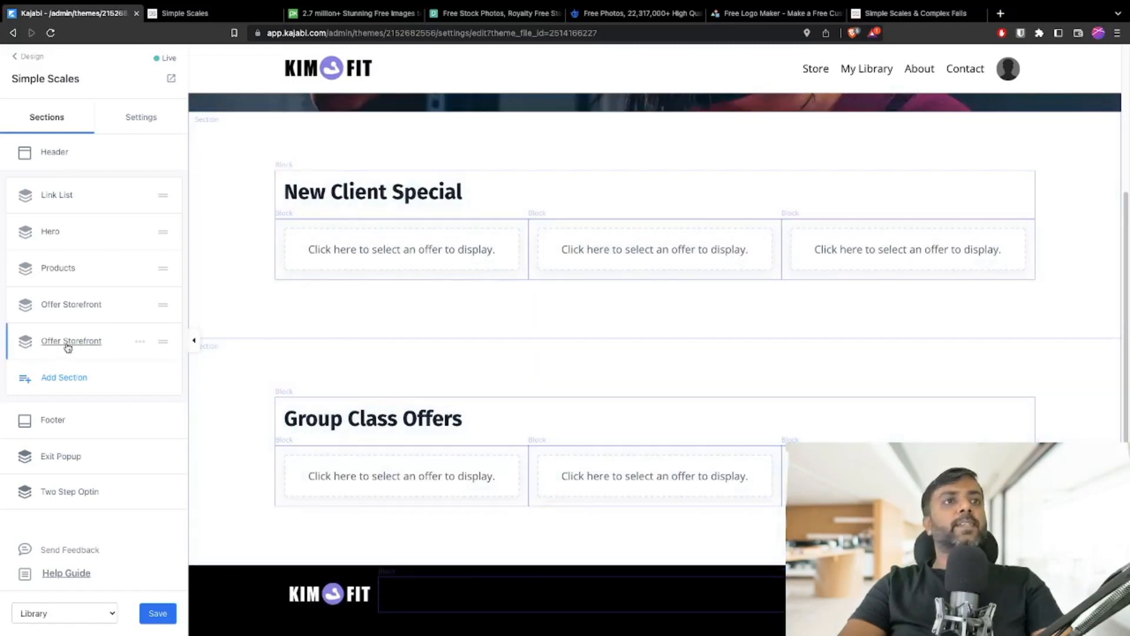
Open the Thank You page's template, leave for the Design overview, and reopen the theme customizer on the Home page
click(55, 613)
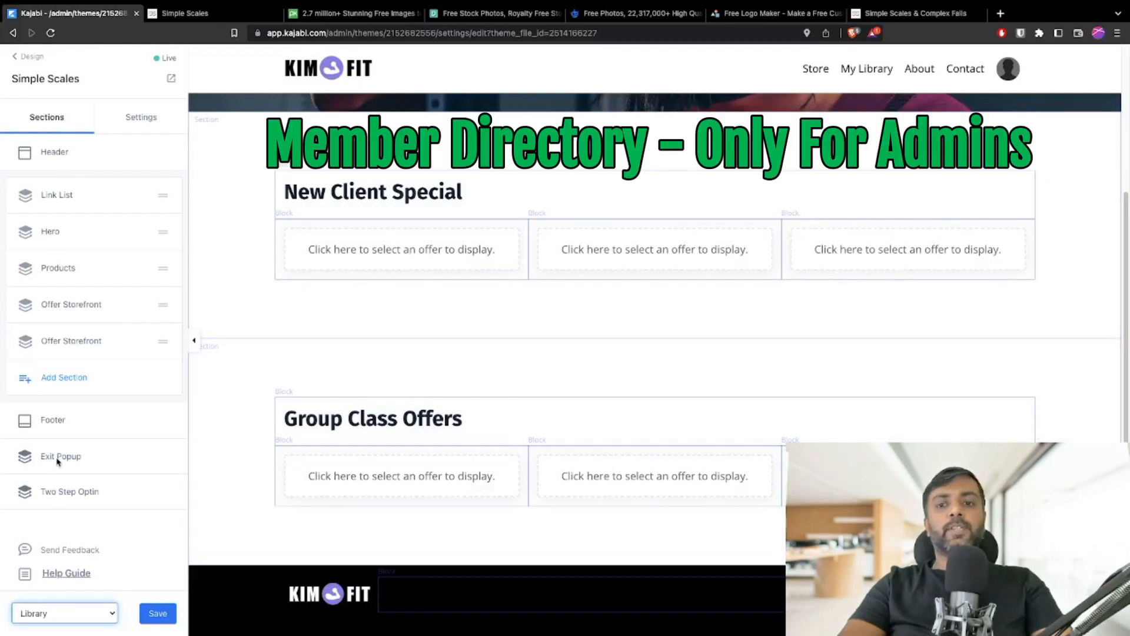
click(59, 528)
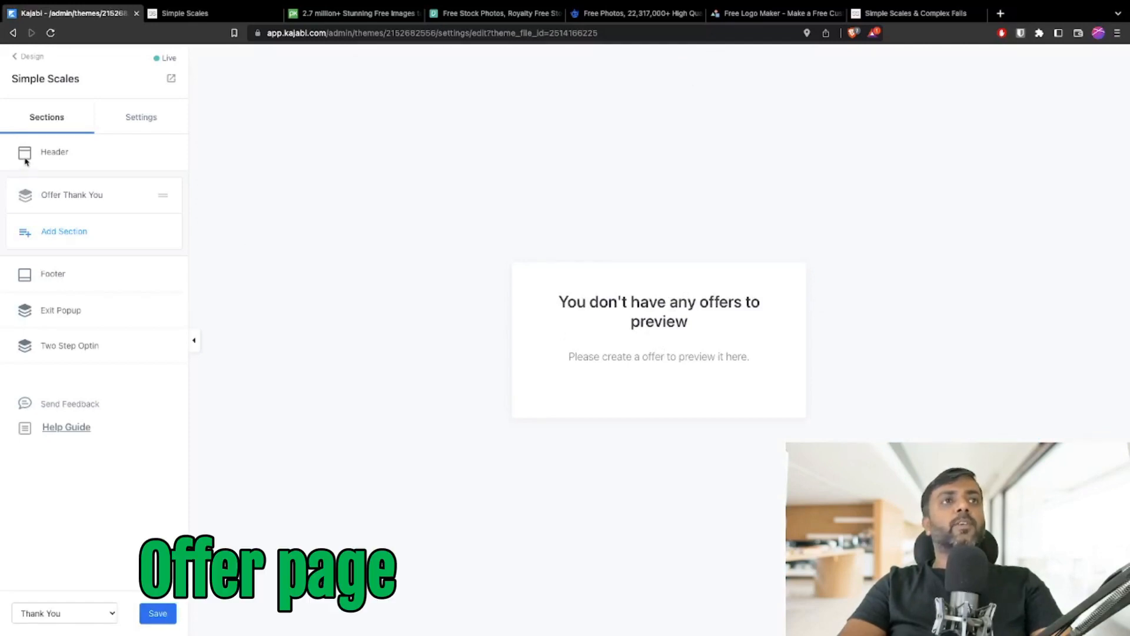
click(22, 59)
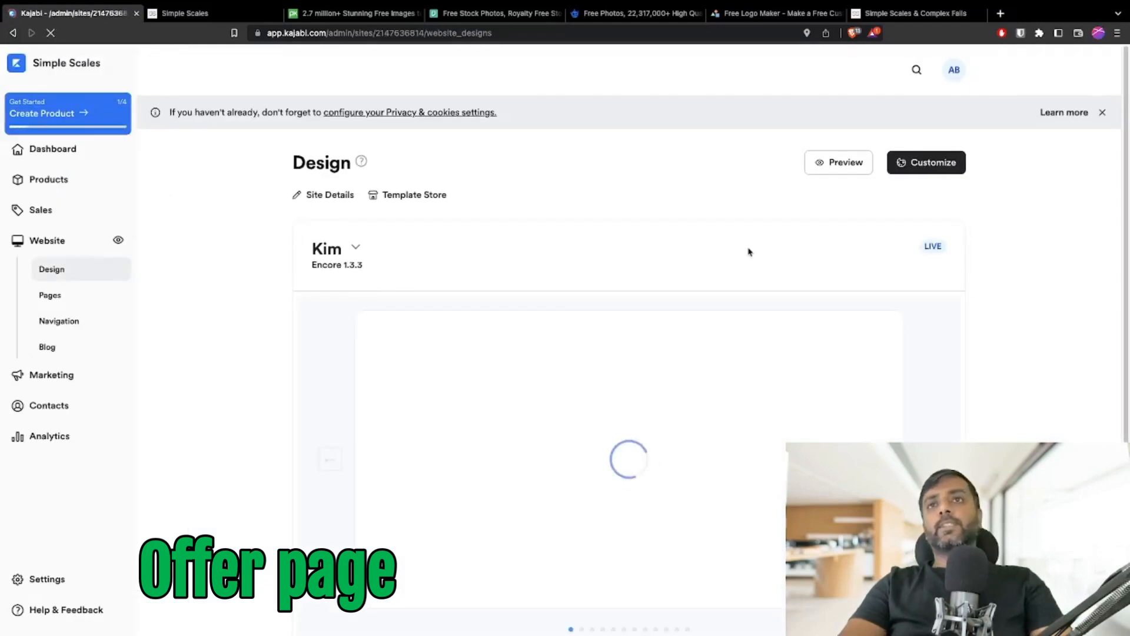
click(928, 164)
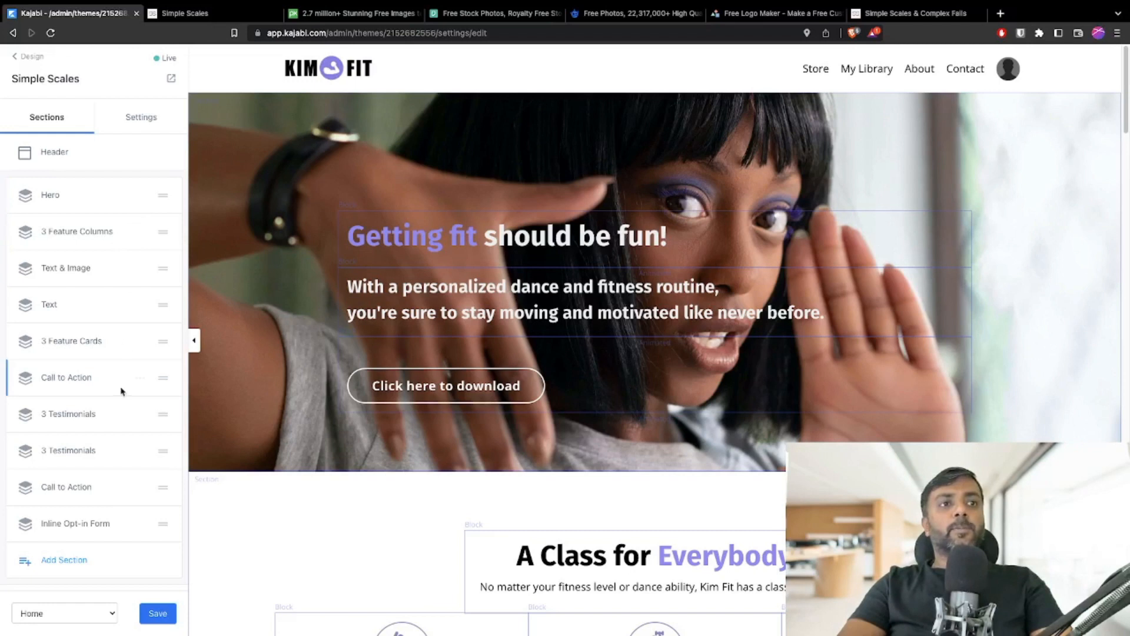
Review the Home page's sections from the feature columns through the class cards and back up to the hero
scroll(608, 381, down, 5)
scroll(608, 382, down, 12)
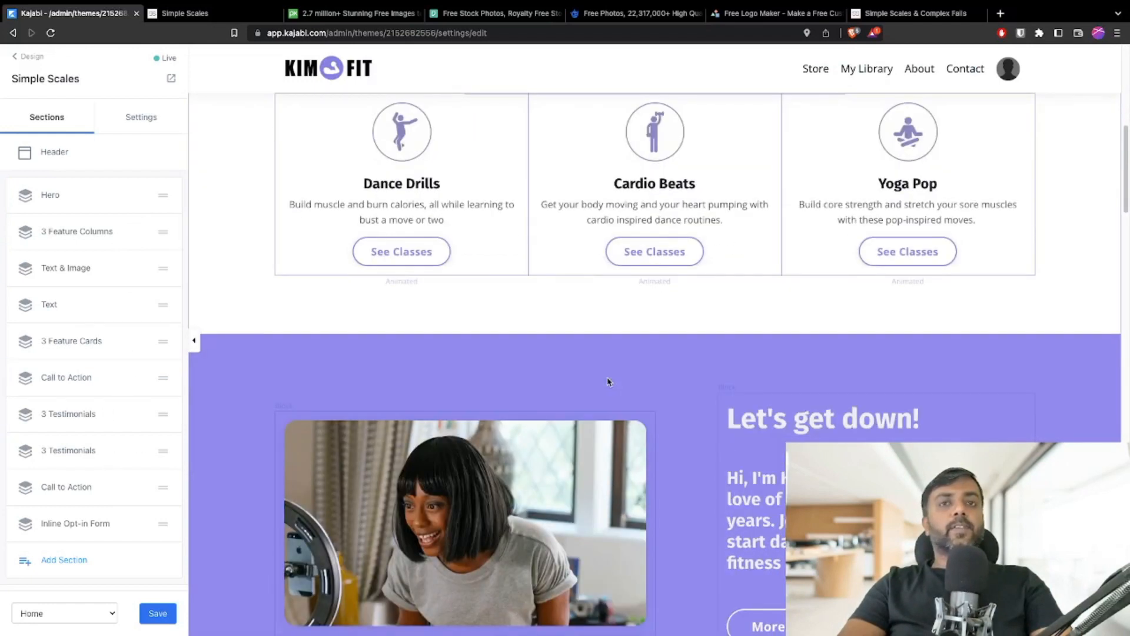
click(139, 378)
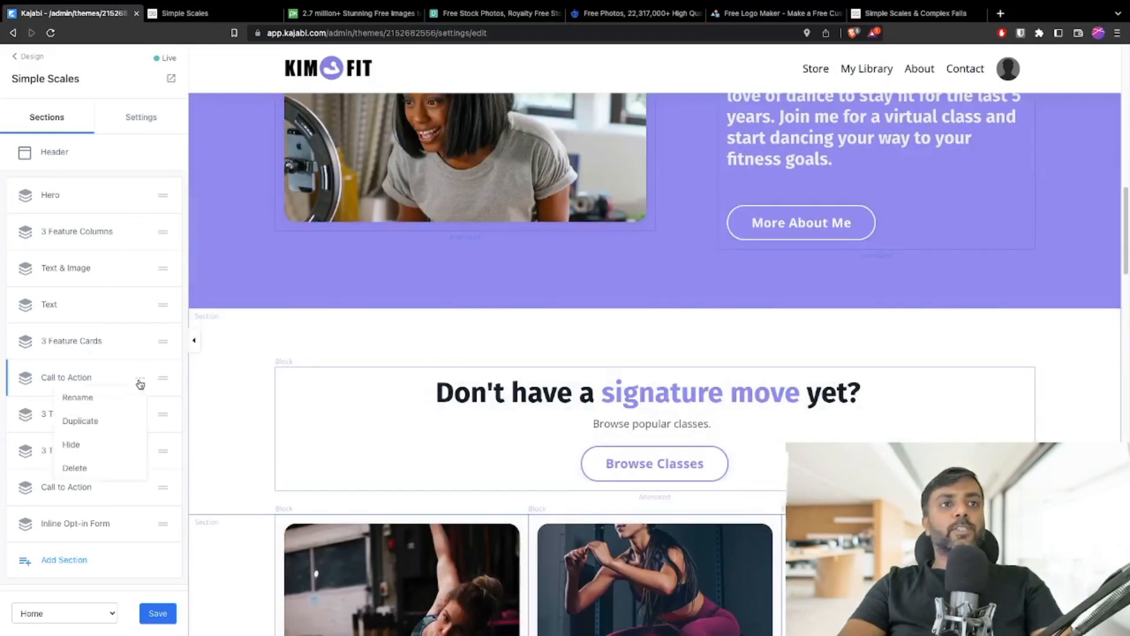
click(253, 356)
scroll(620, 371, down, 10)
scroll(620, 371, up, 20)
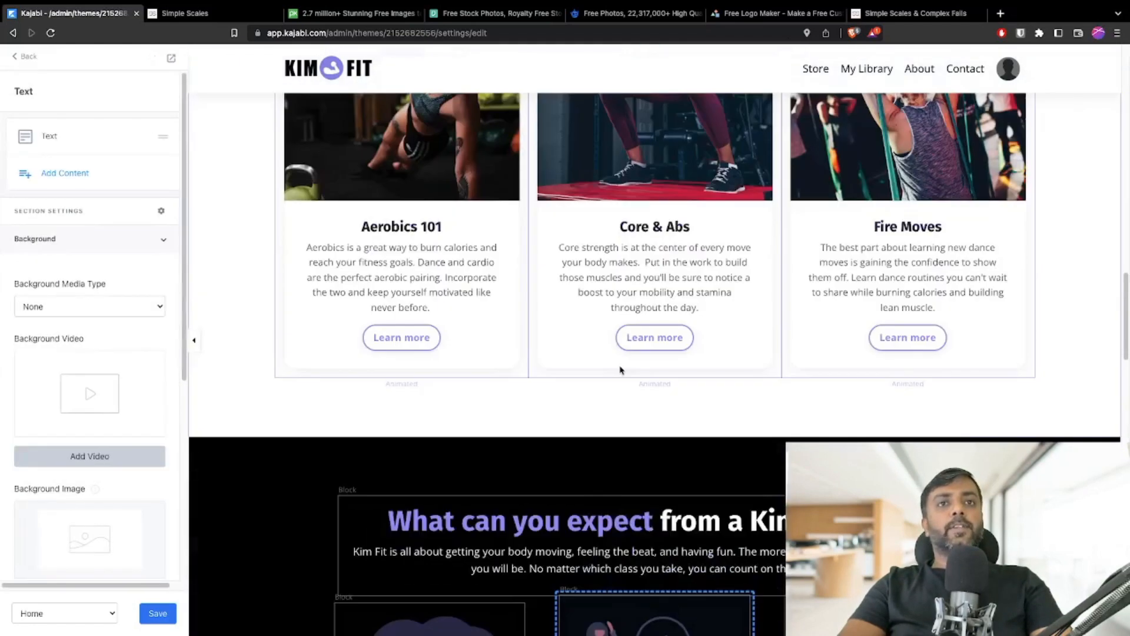
scroll(620, 370, up, 4)
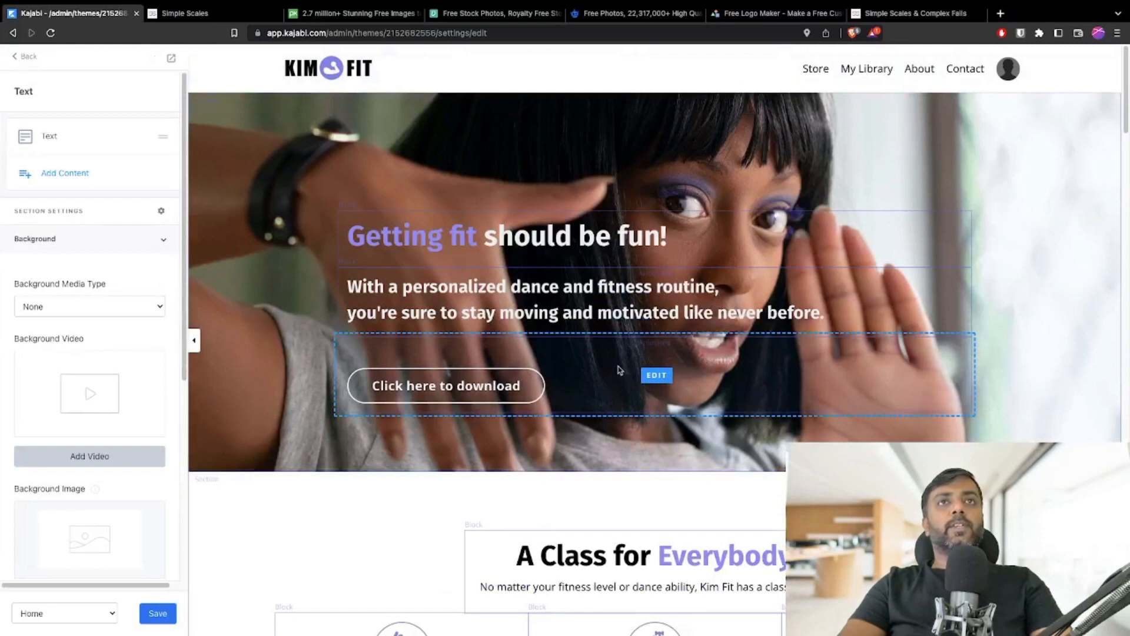
Open the Home page's Hero section settings, and visit the Pixabay, Pexels and Freepik stock photo sites
click(242, 147)
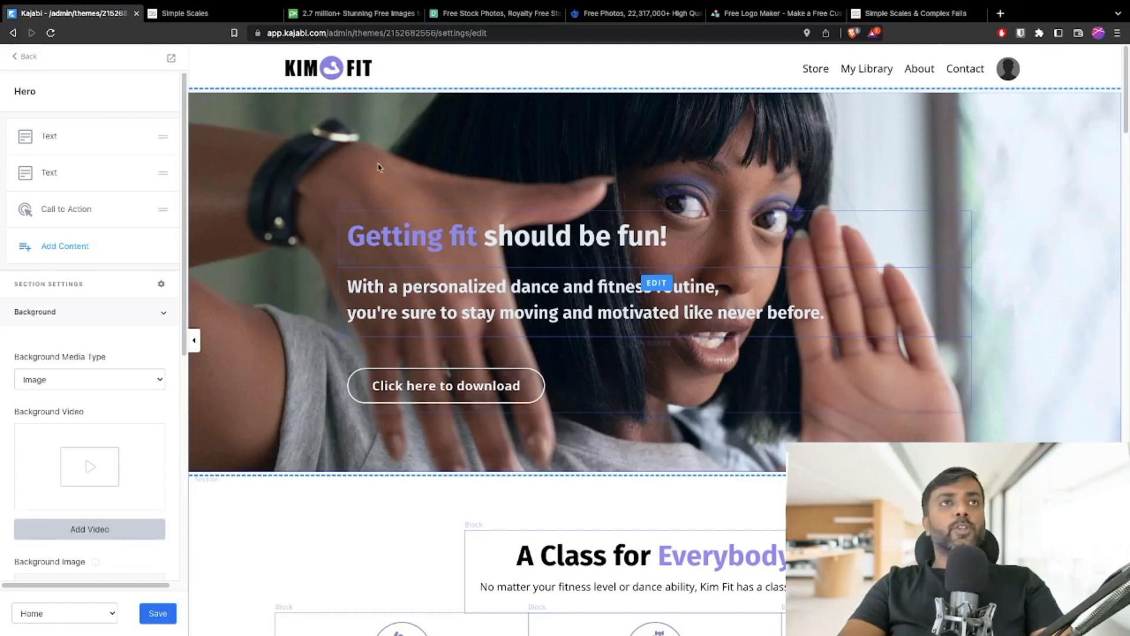
click(352, 13)
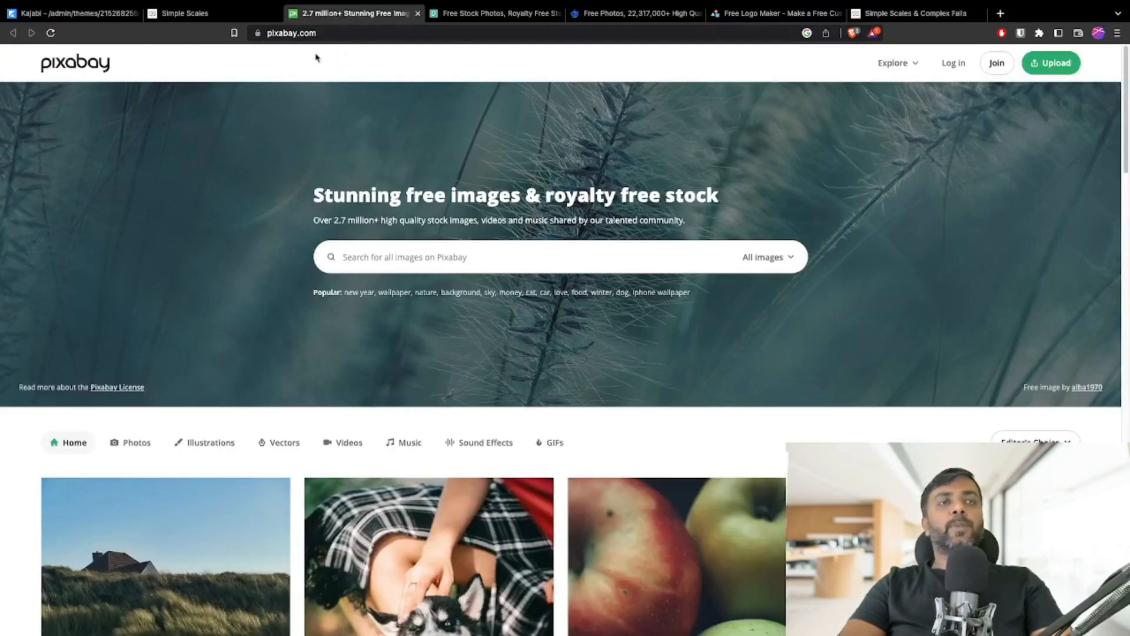
click(499, 13)
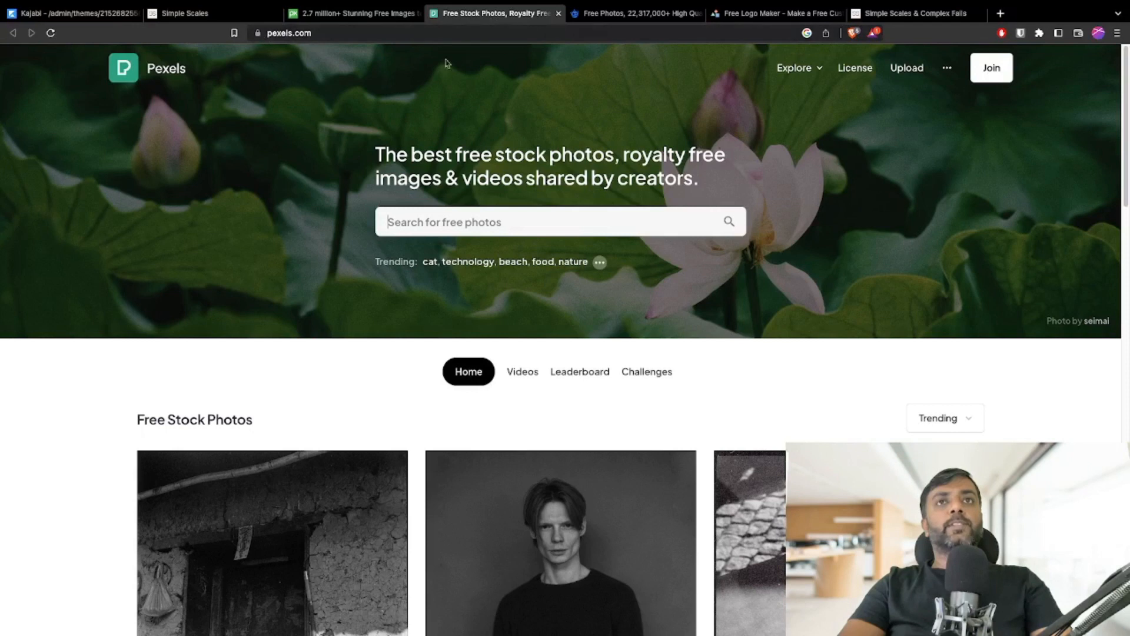
click(636, 13)
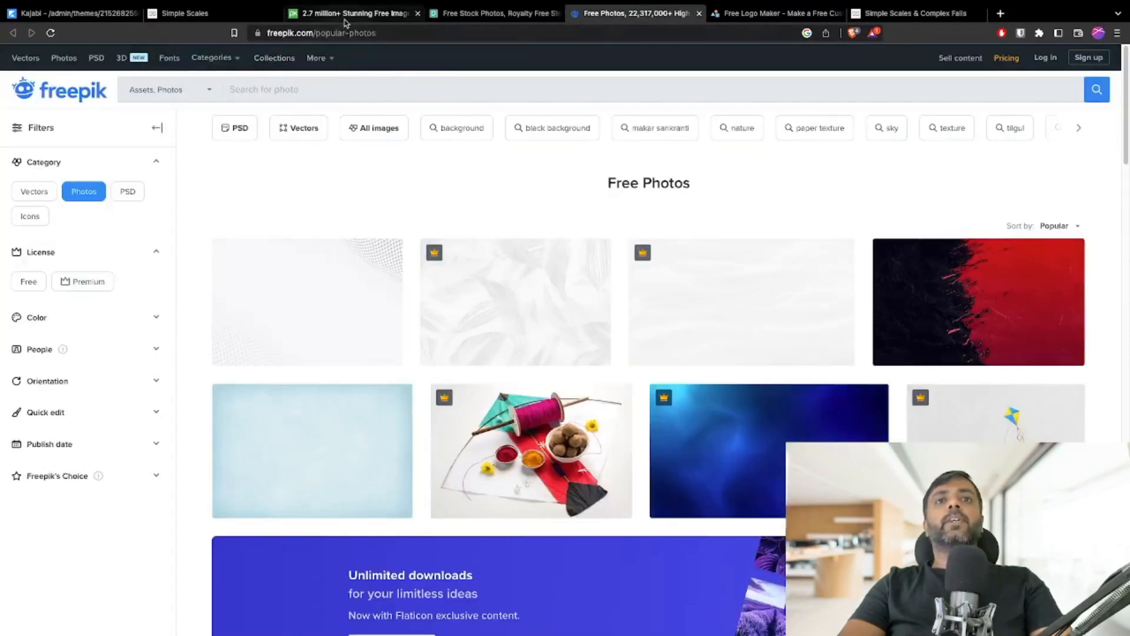
Search Pixabay for "athlete" images and browse the results
click(345, 20)
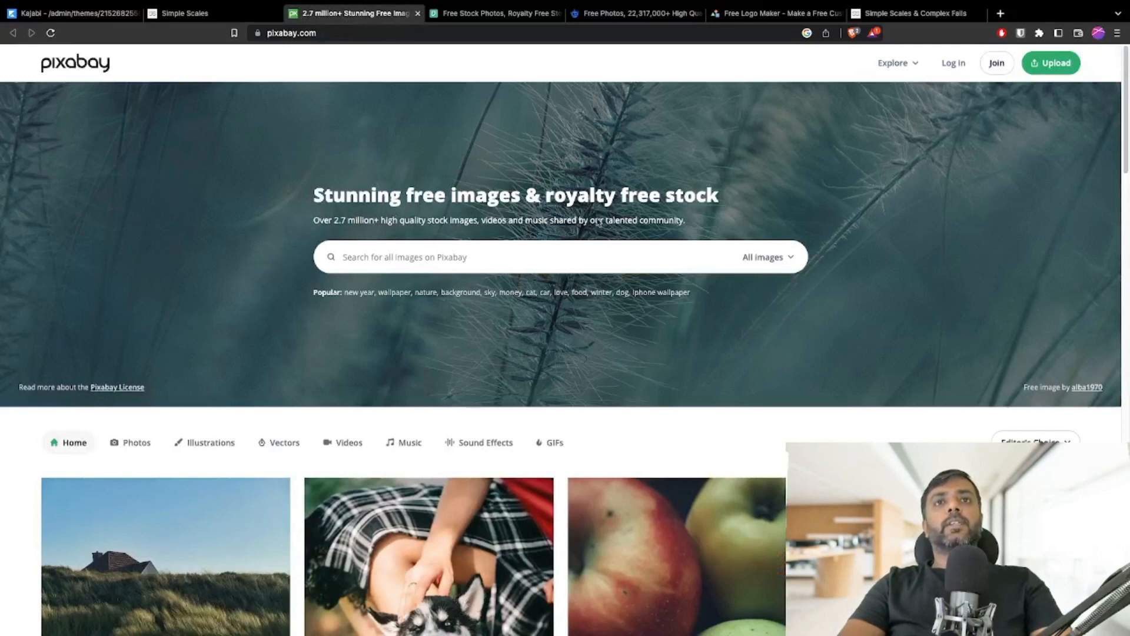
click(435, 255)
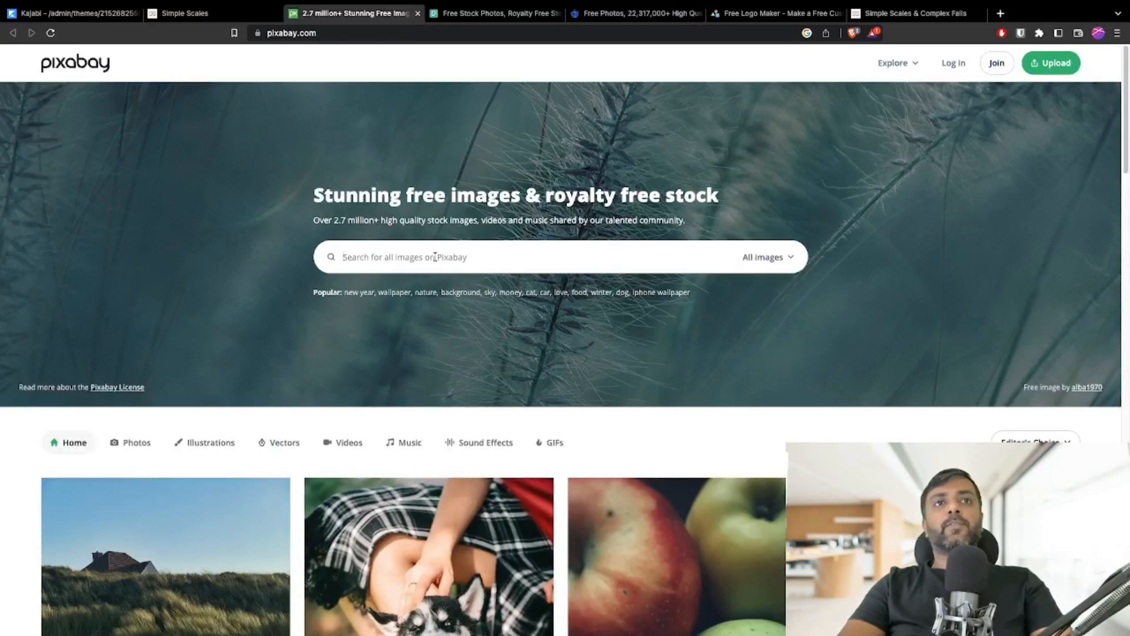
text(athlere)
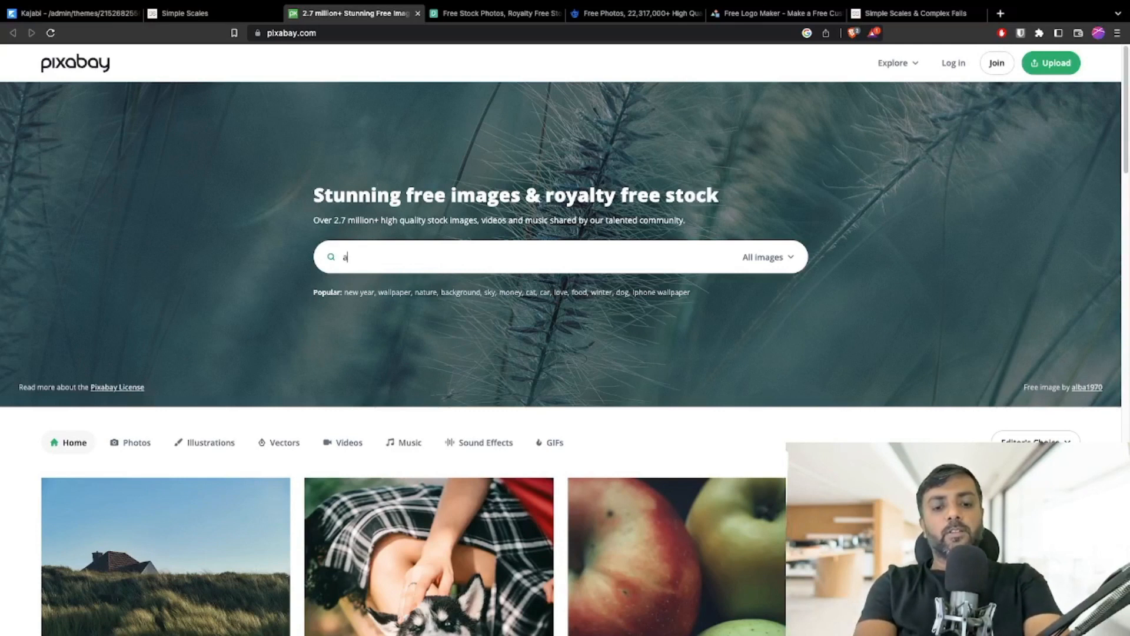
key(BackSpace)
key(BackSpace)
text(te)
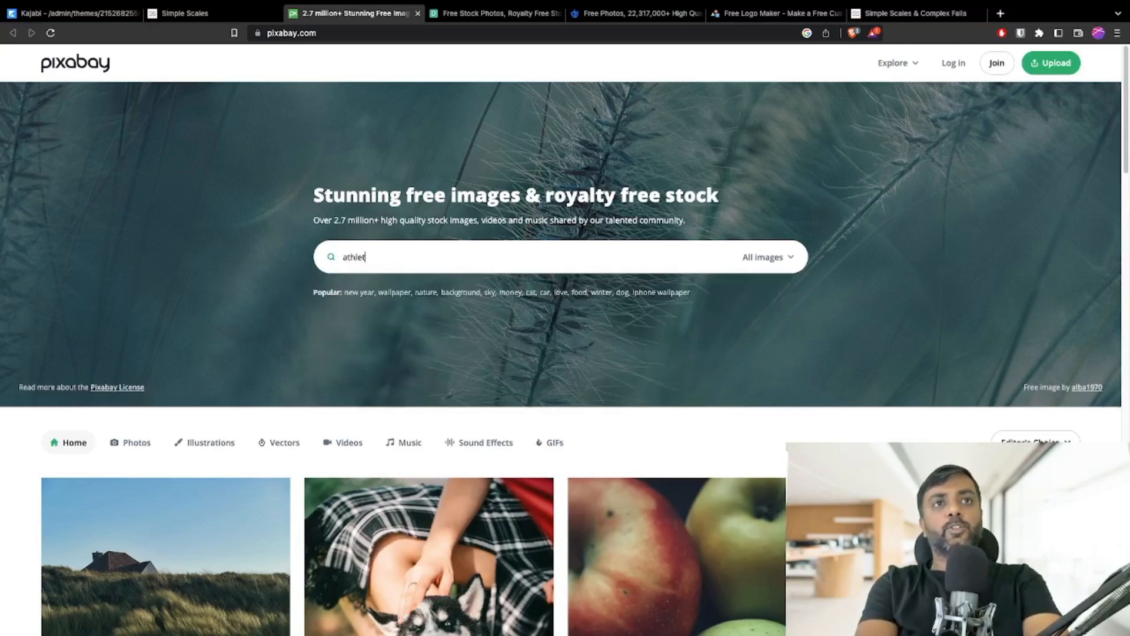
key(Return)
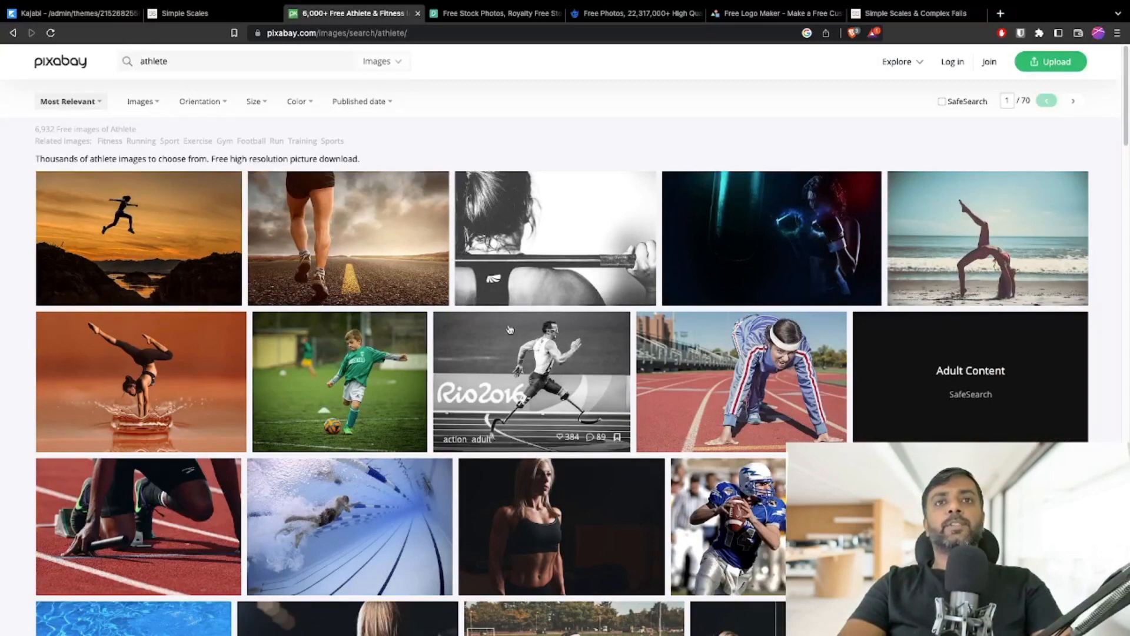
scroll(604, 378, down, 3)
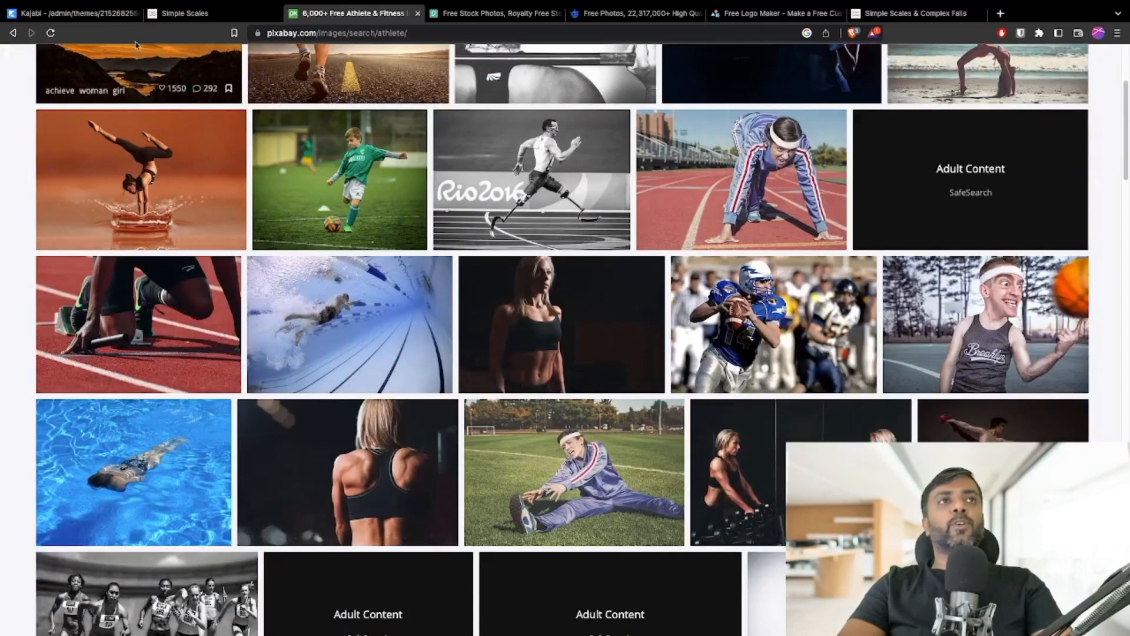
Switch back to Kajabi, view the upload sources for the Hero's background image, and close the dialog without choosing a file
click(74, 13)
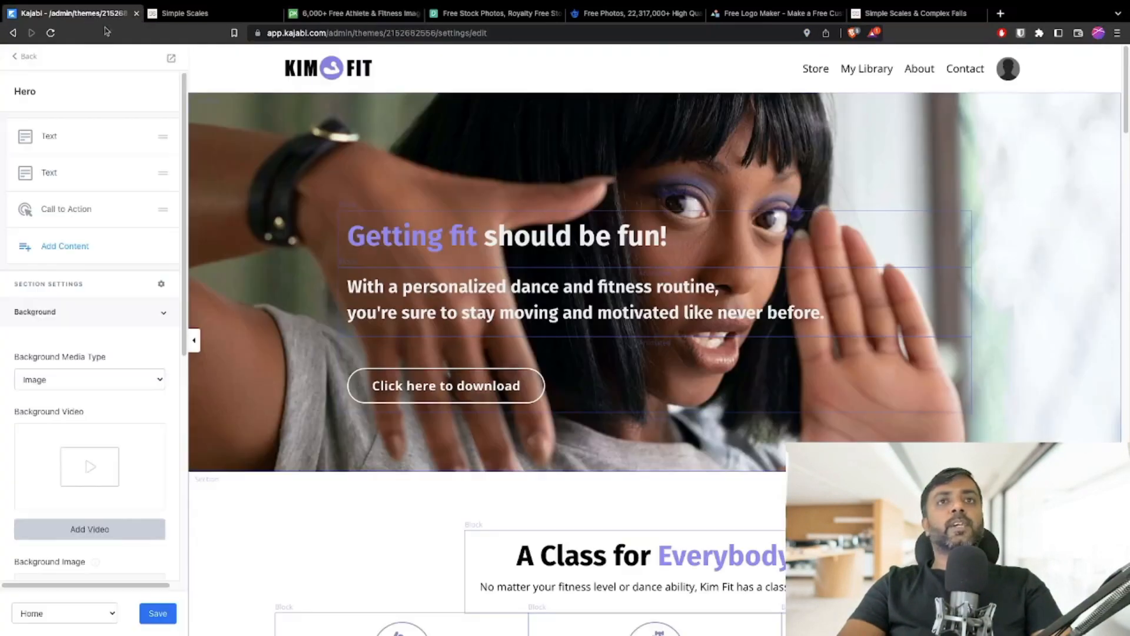
click(1033, 155)
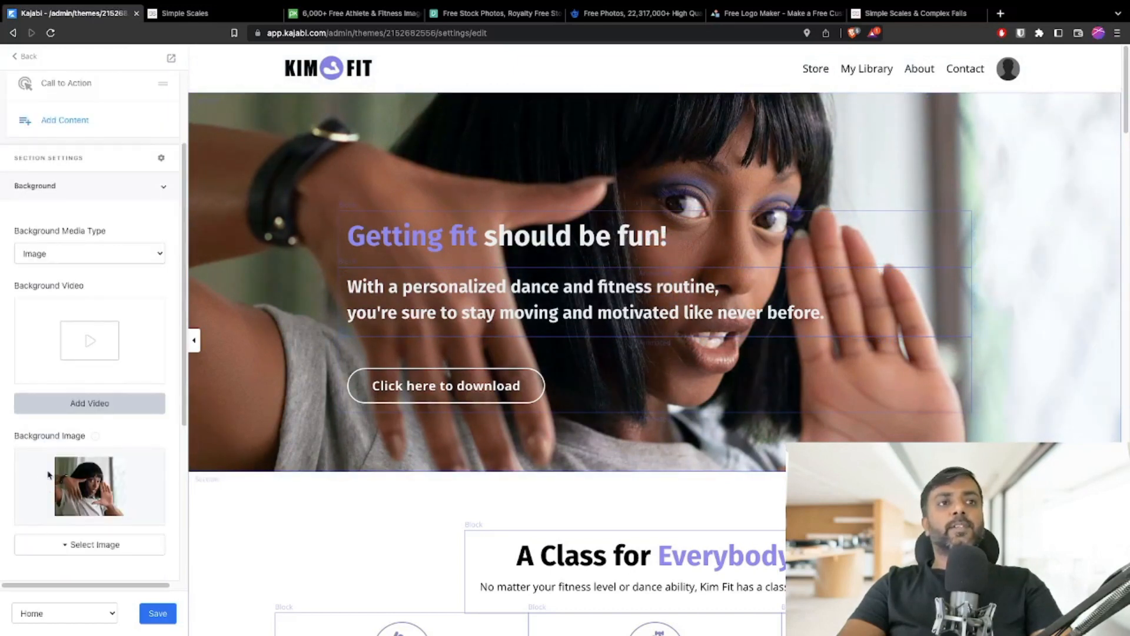
click(80, 553)
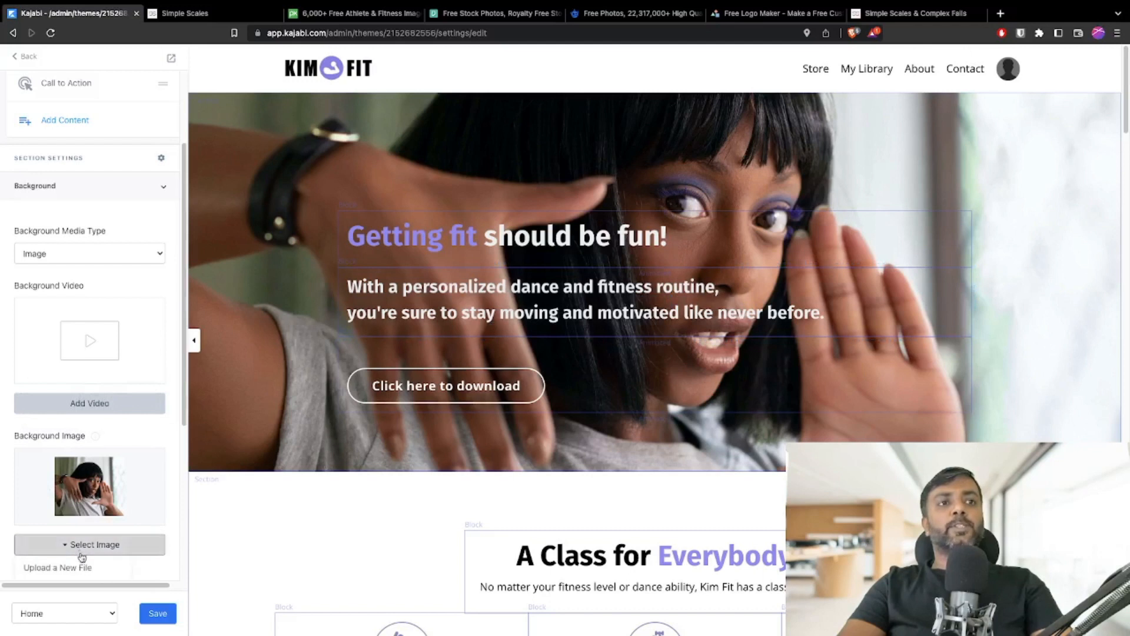
click(70, 568)
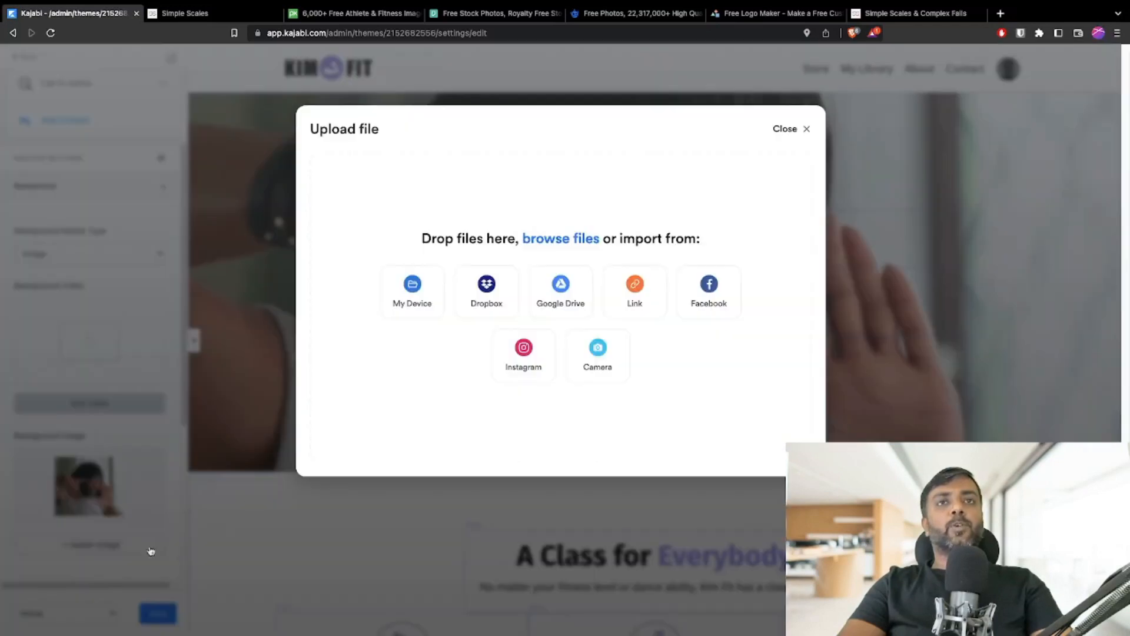
click(792, 129)
Revisit the Pixabay, Pexels and Freepik sites, switch back to Kajabi, and save the Home page
click(327, 13)
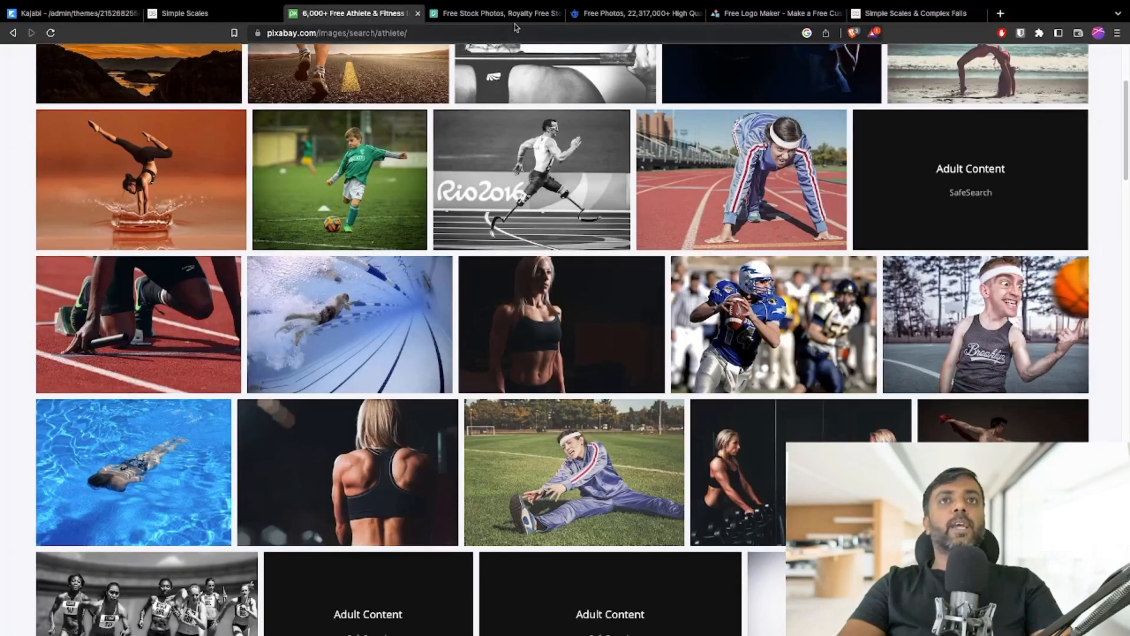
click(494, 15)
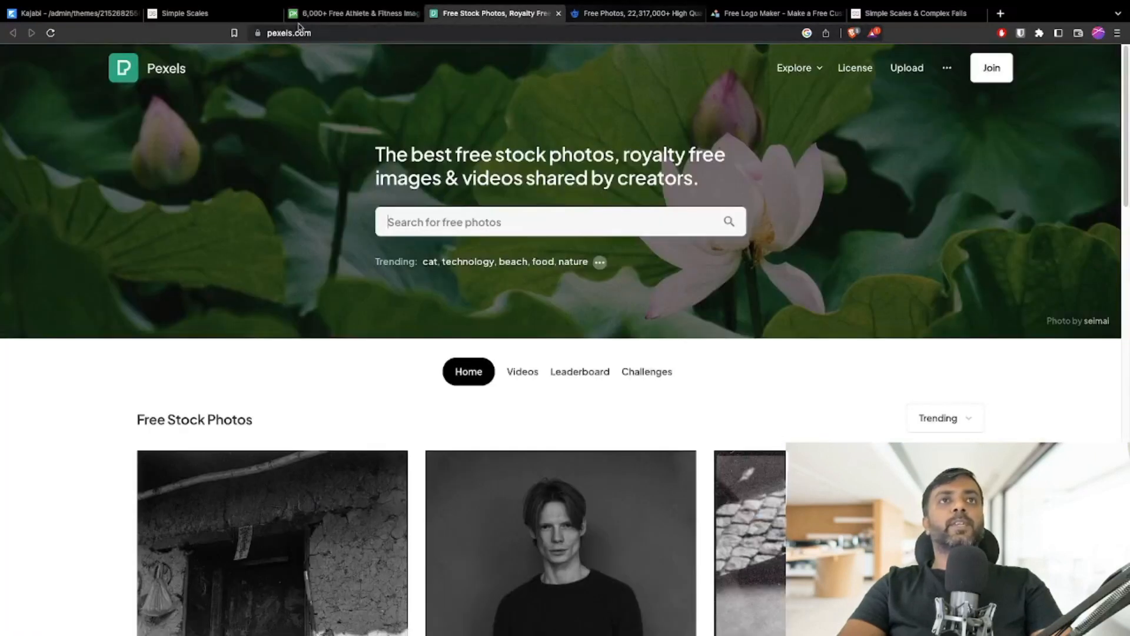
key(ctrl+shift+Tab)
key(ctrl+Tab)
click(620, 14)
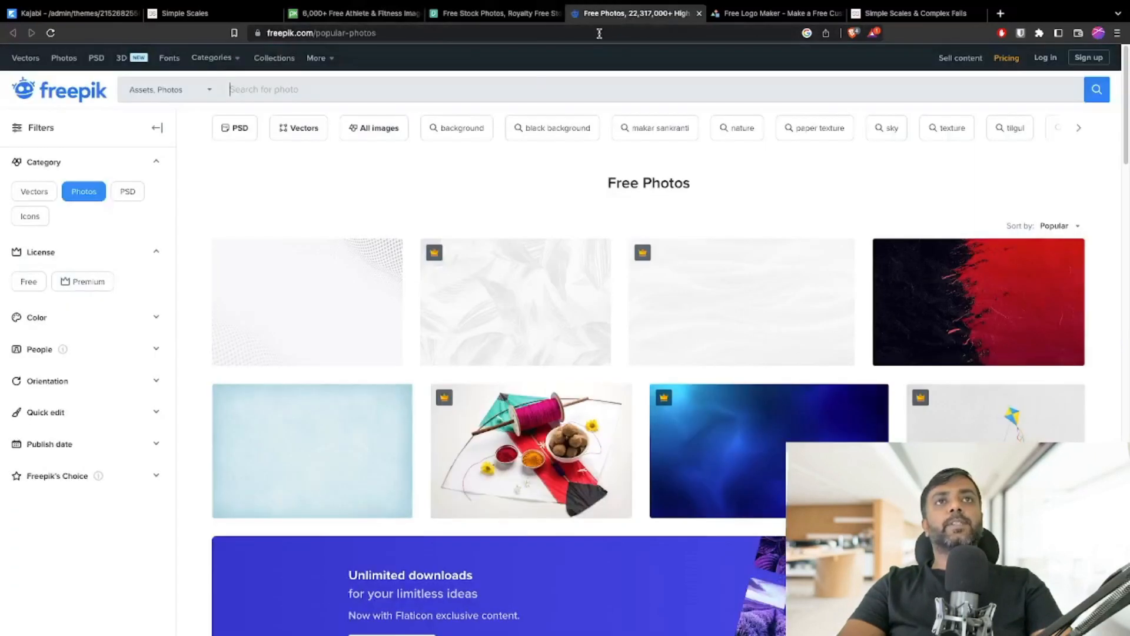
click(64, 13)
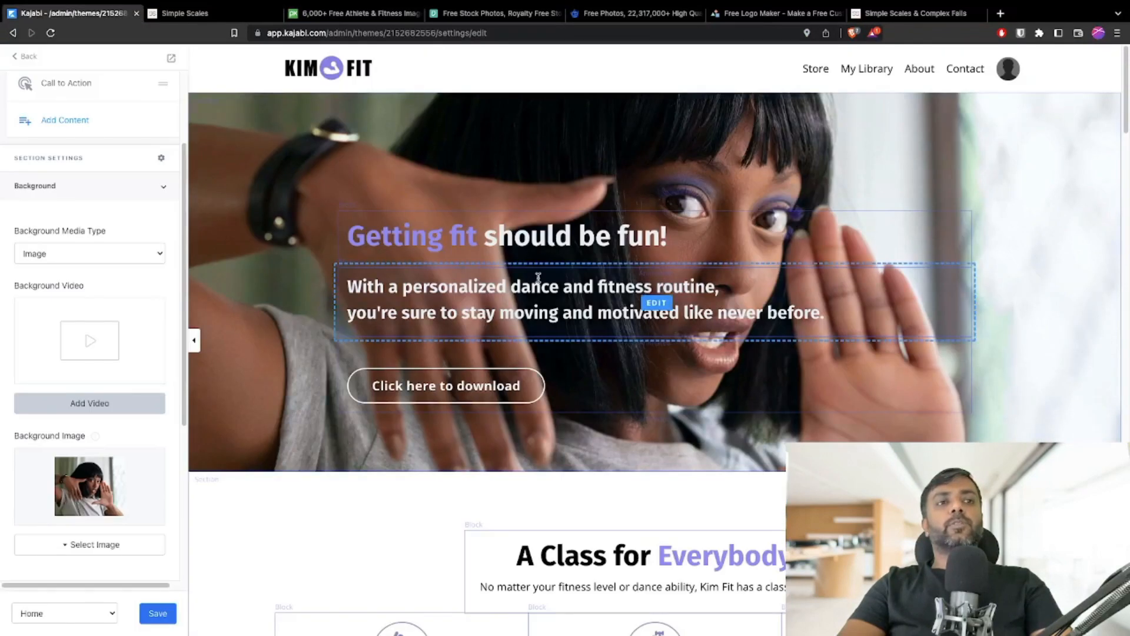
click(162, 615)
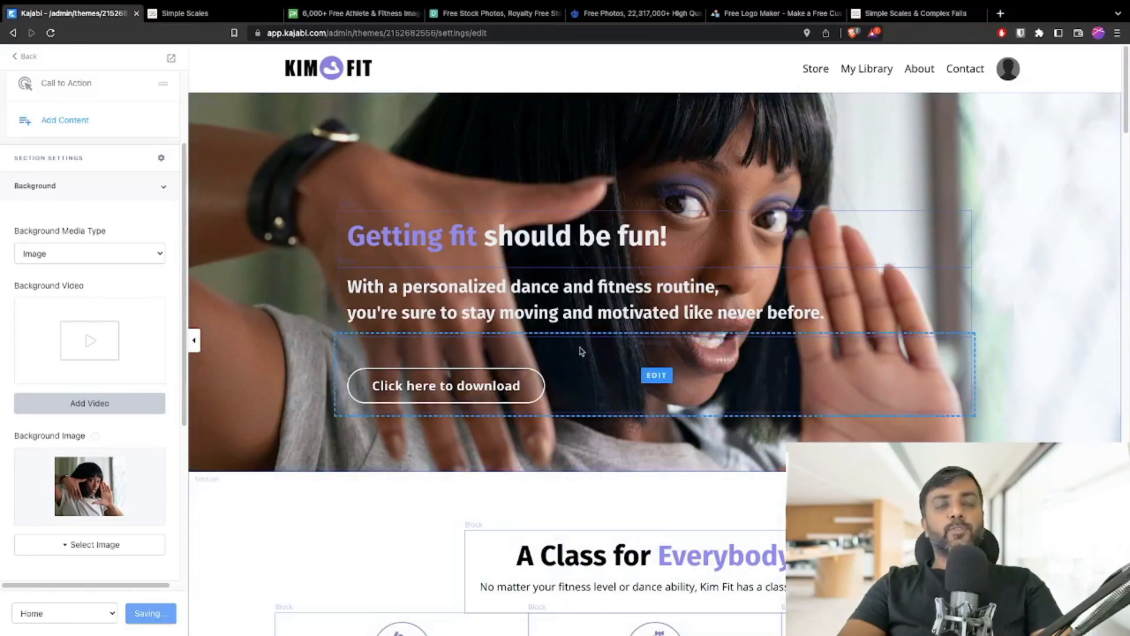
Open the image block beside "Let's get down!", view its file upload sources, and close the dialog without choosing a file
scroll(627, 332, down, 4)
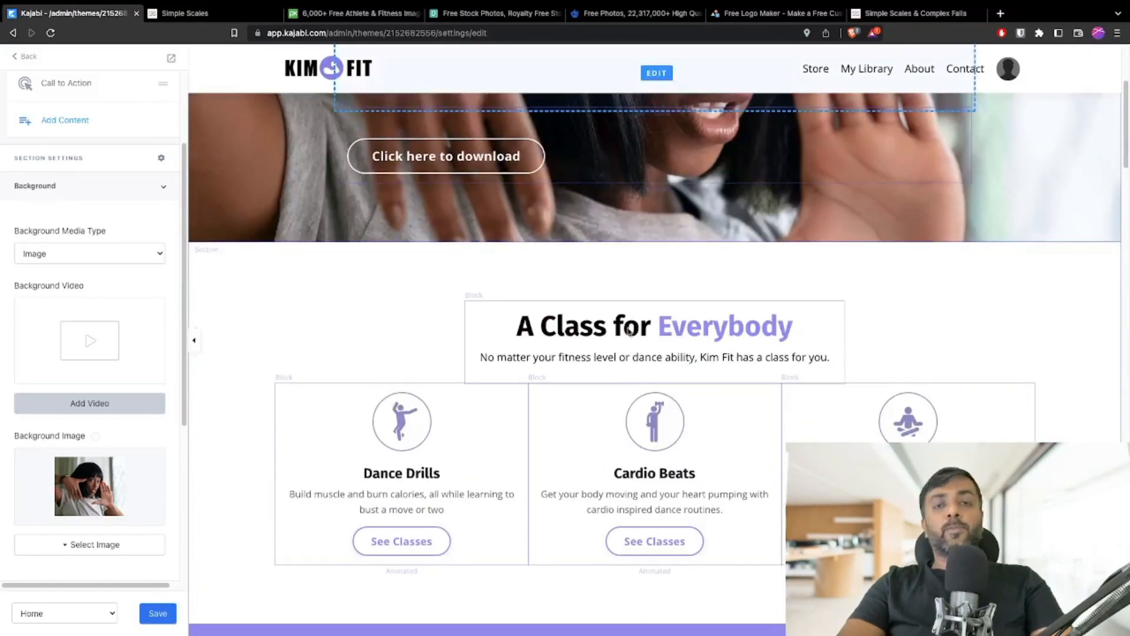
scroll(765, 300, down, 7)
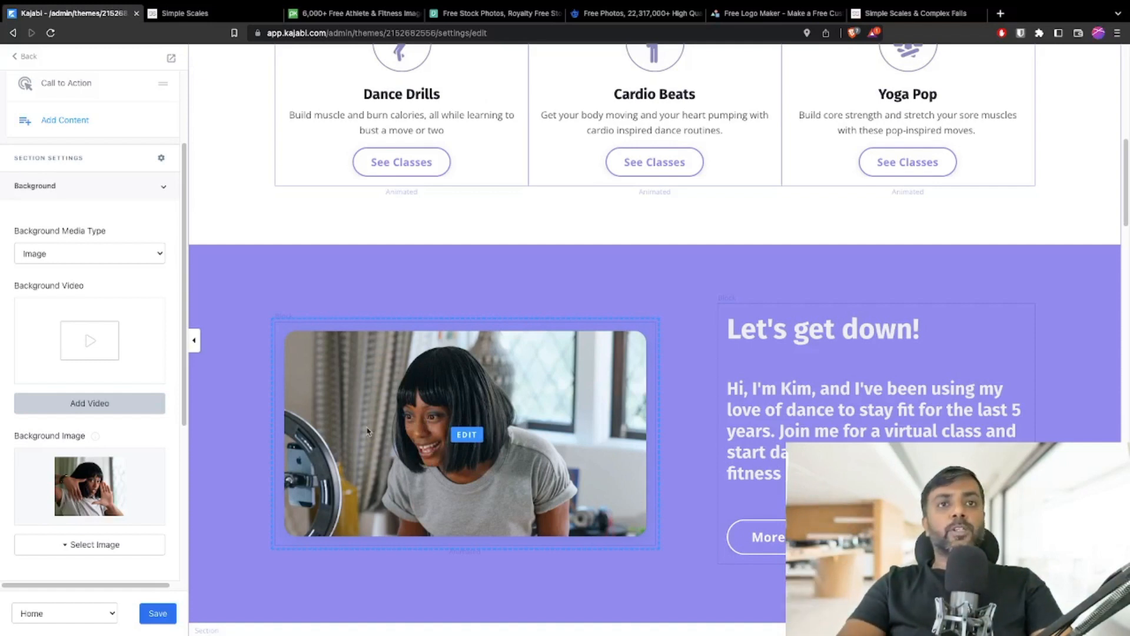
click(459, 465)
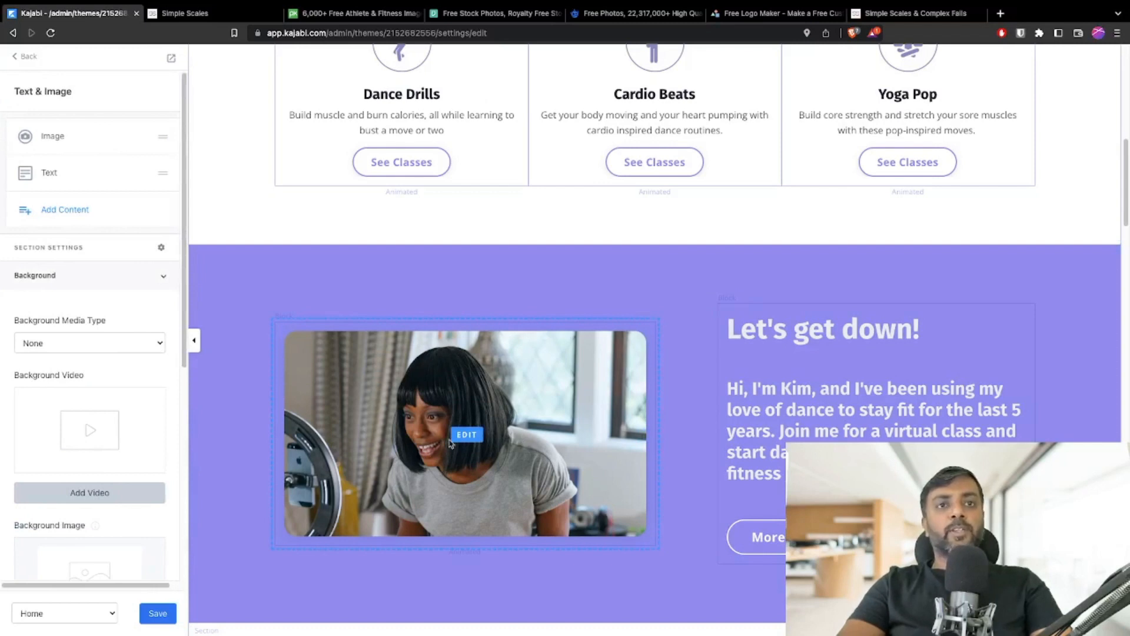
click(469, 438)
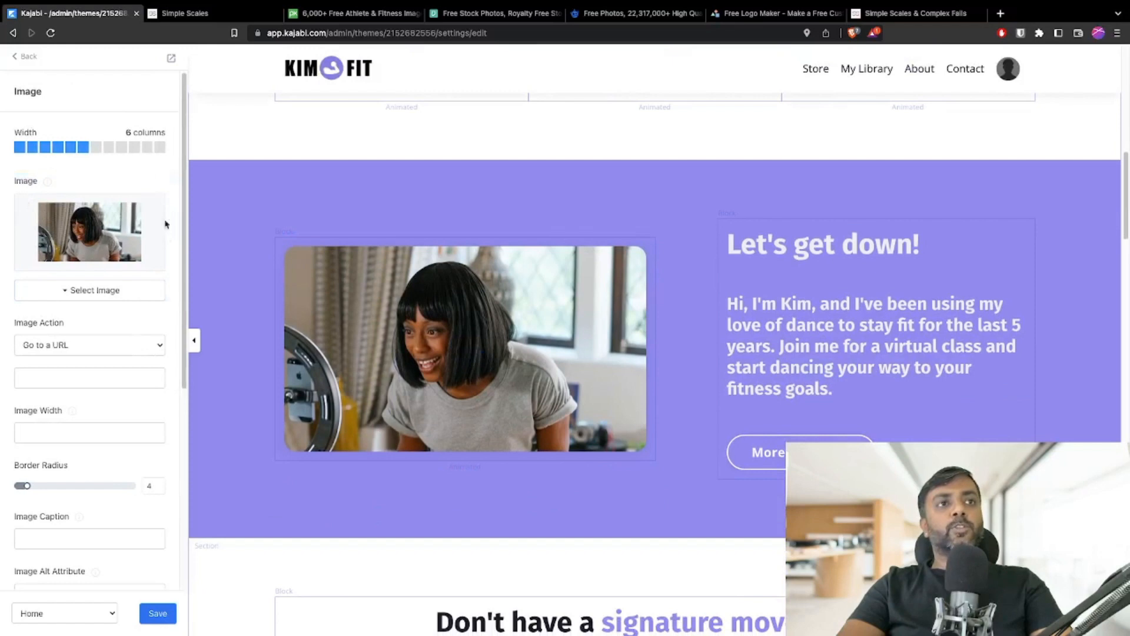
click(68, 294)
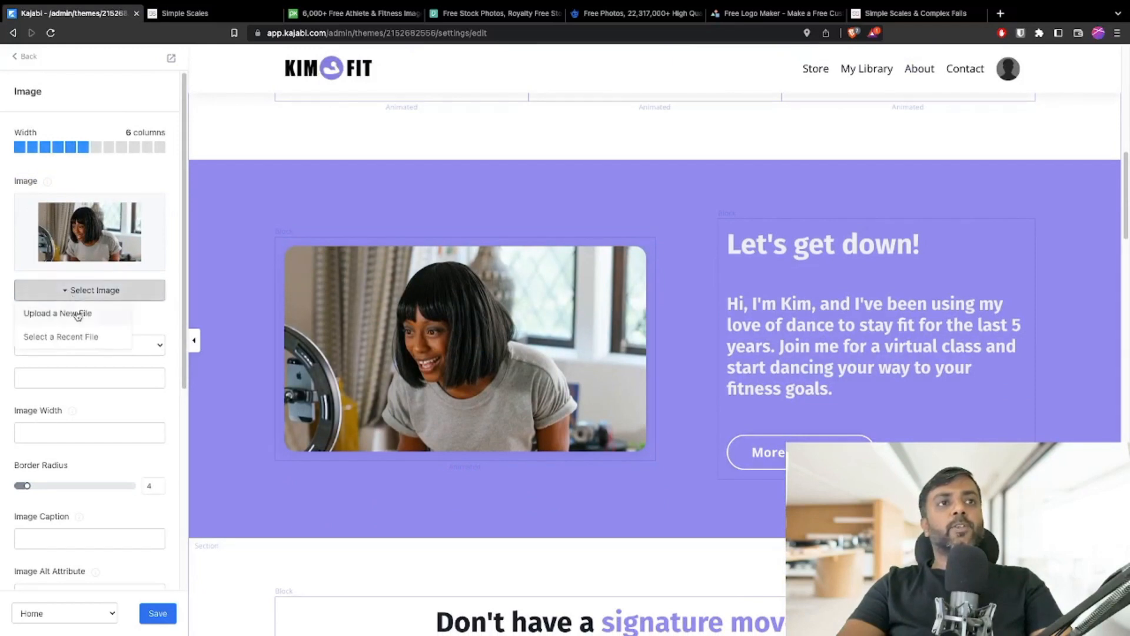
click(76, 316)
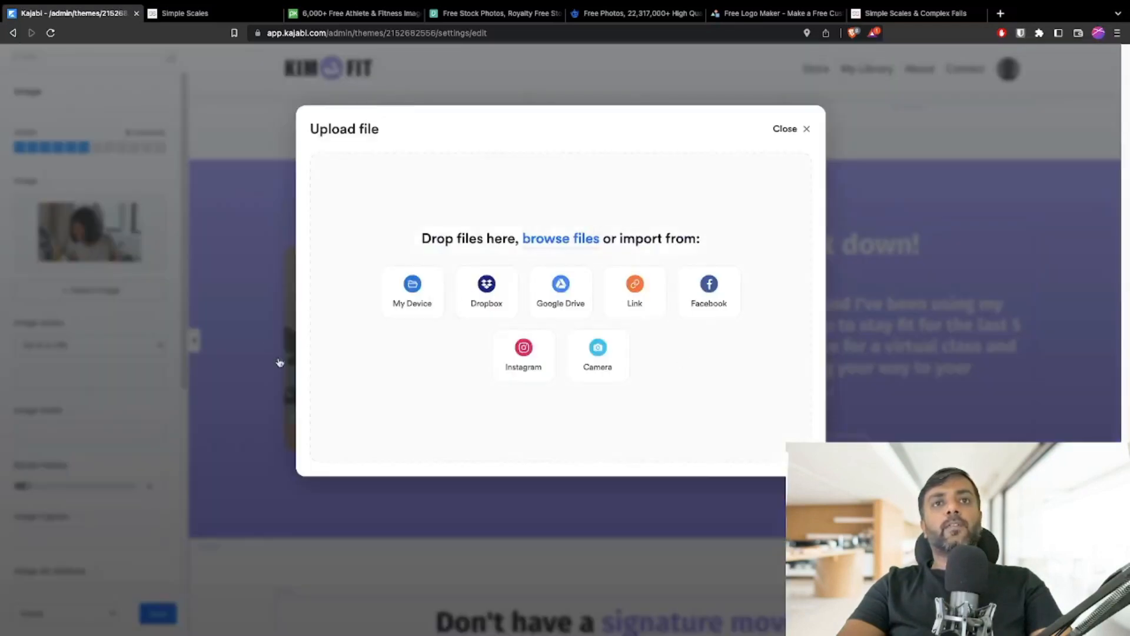
click(787, 130)
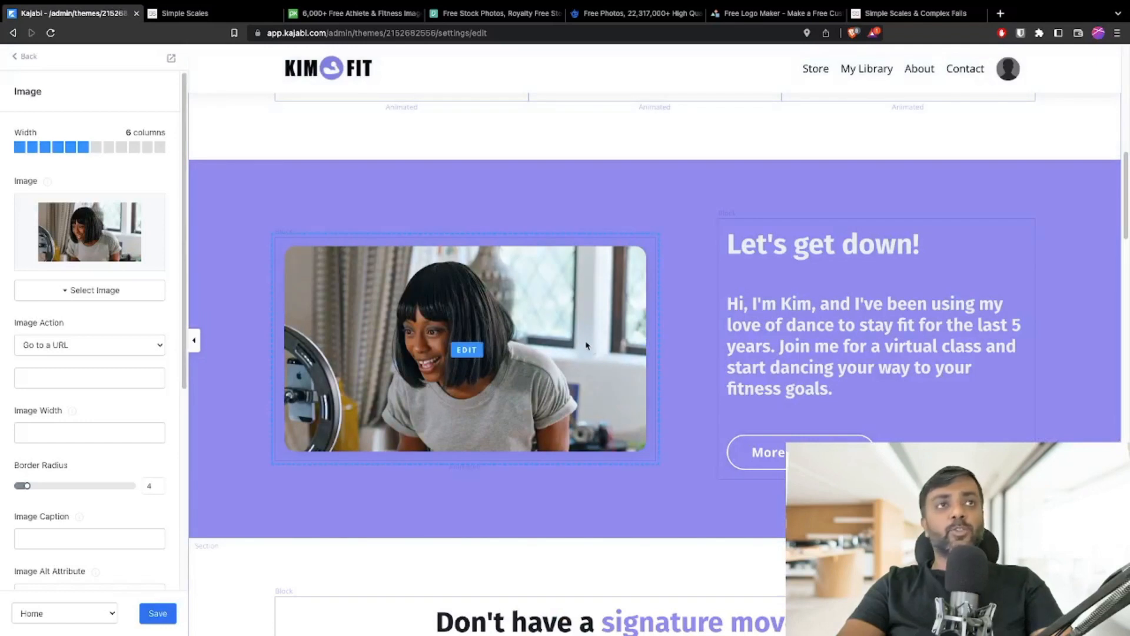
scroll(585, 346, up, 10)
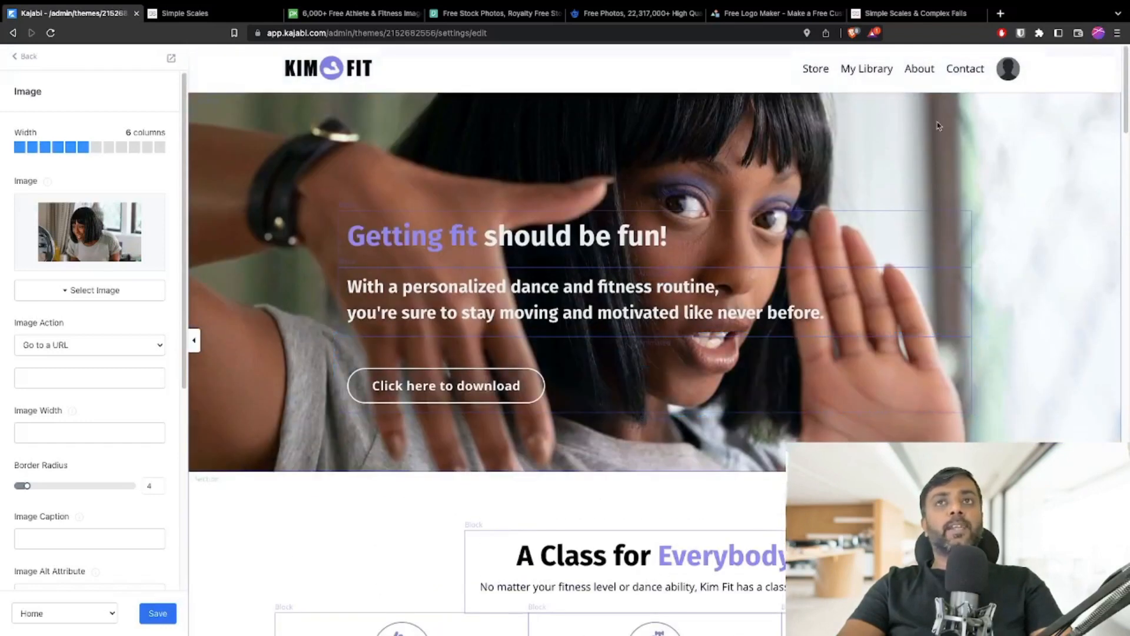